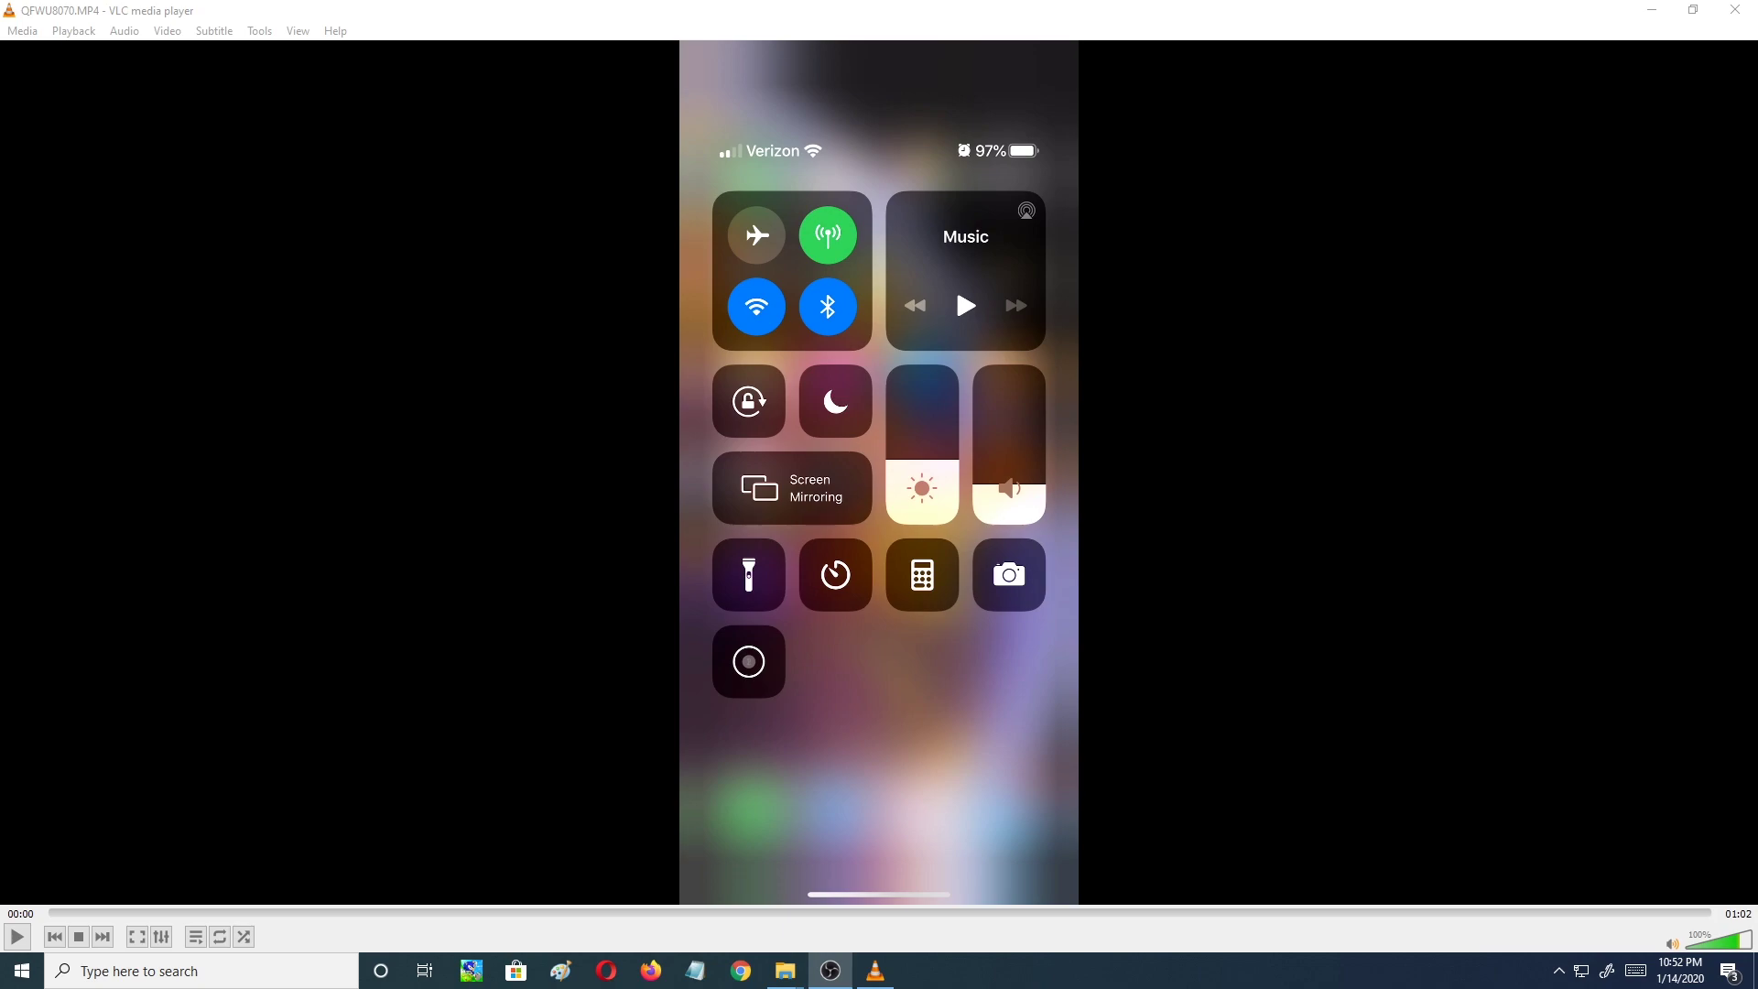
Play the QFWU8070.MP4 phone screen recording from its beginning
{"action": "left_click", "coordinate": [17, 937]}
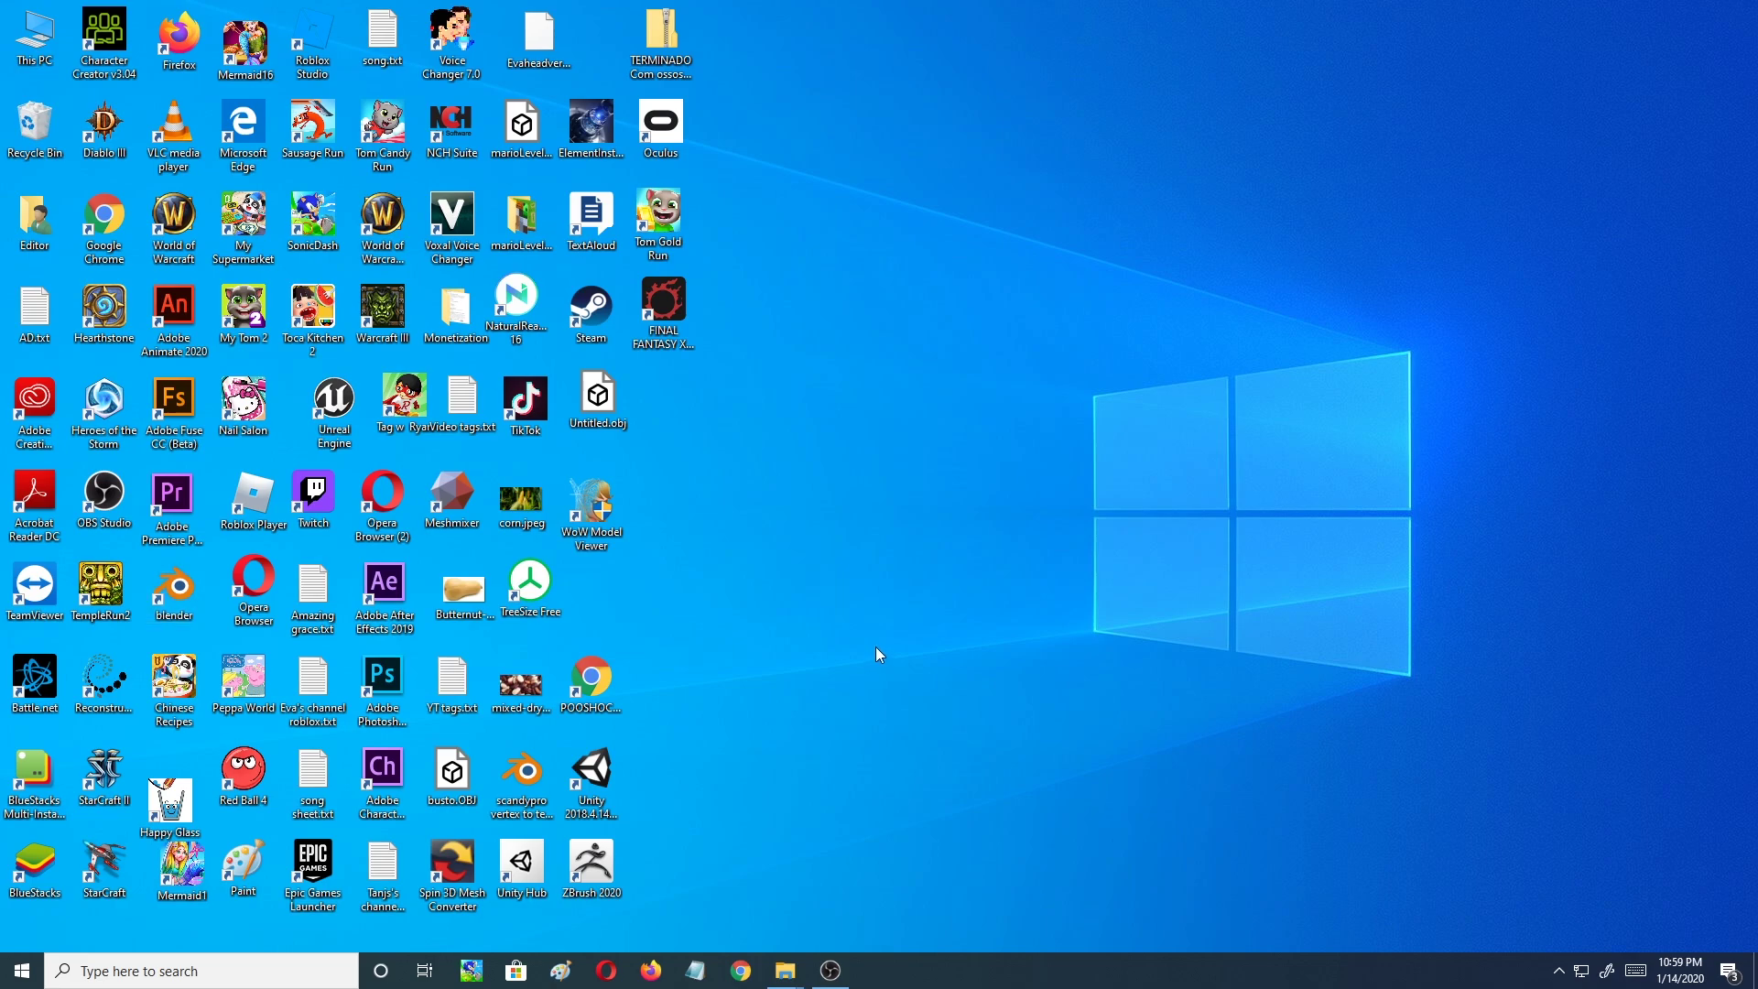
Launch Blender, dismiss the splash screen and delete the default cube, camera and light
{"action": "double_click", "coordinate": [179, 595]}
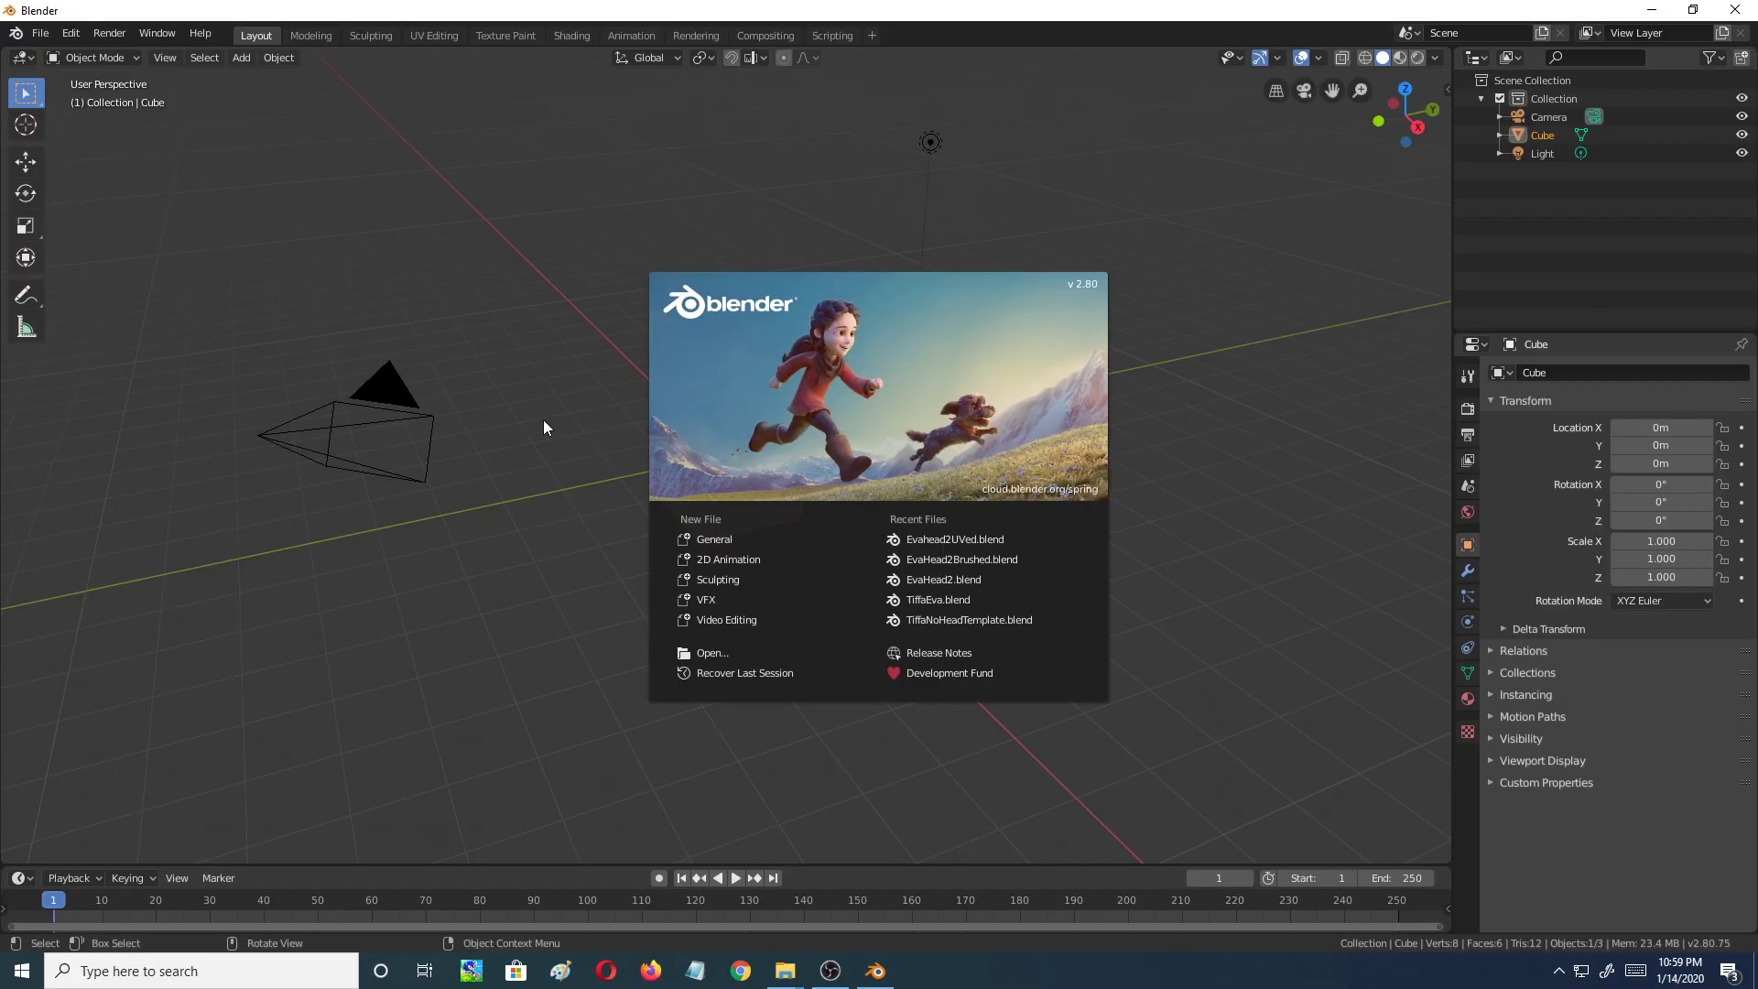
{"action": "left_click", "coordinate": [567, 430]}
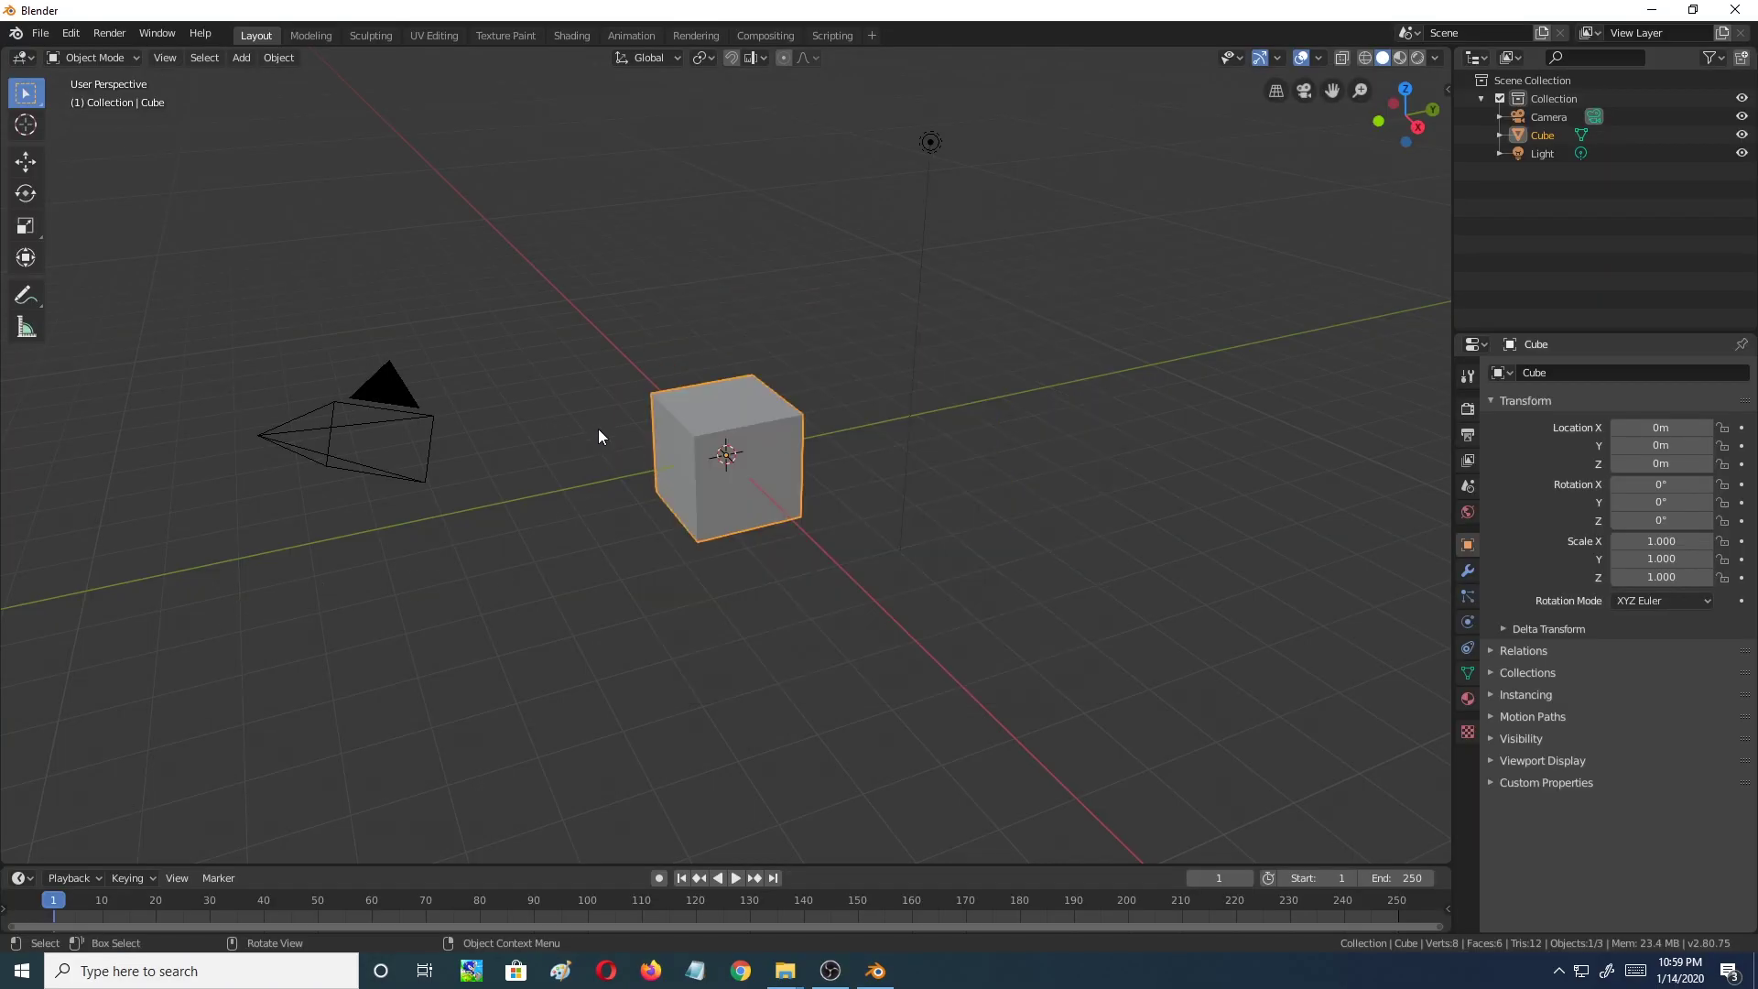
{"action": "key", "text": "Delete"}
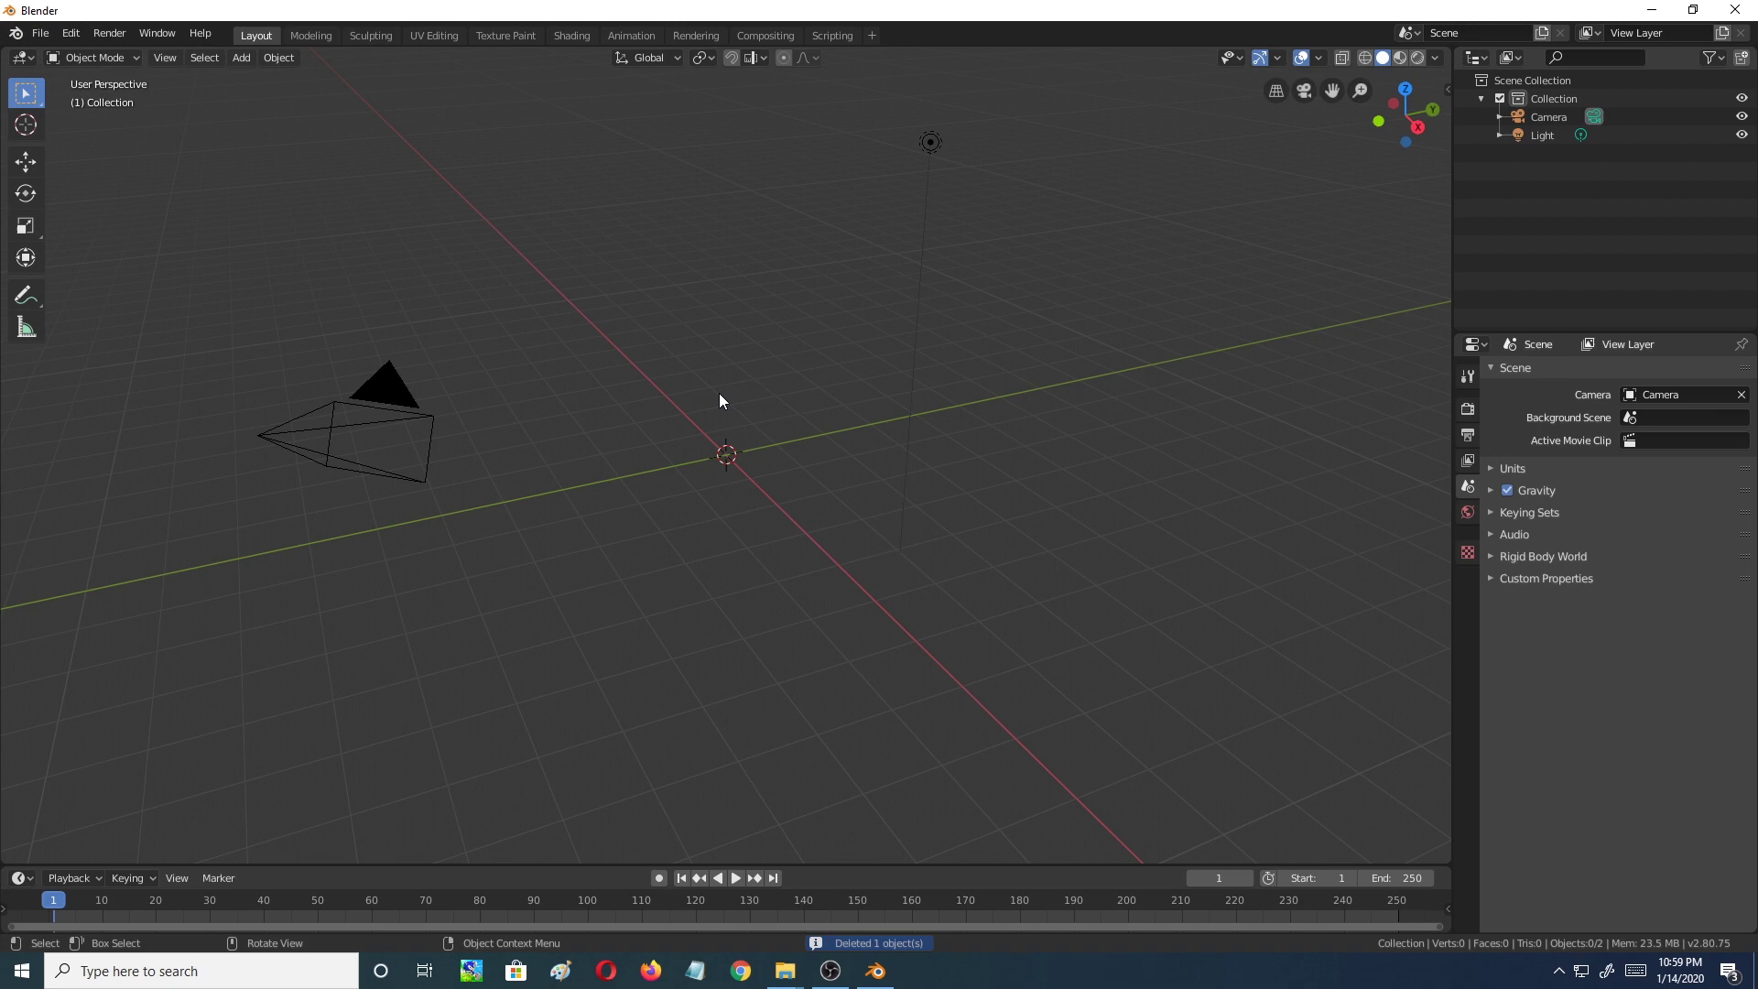
{"action": "left_click_drag", "start_coordinate": [274, 277], "coordinate": [488, 469]}
{"action": "key", "text": "Delete"}
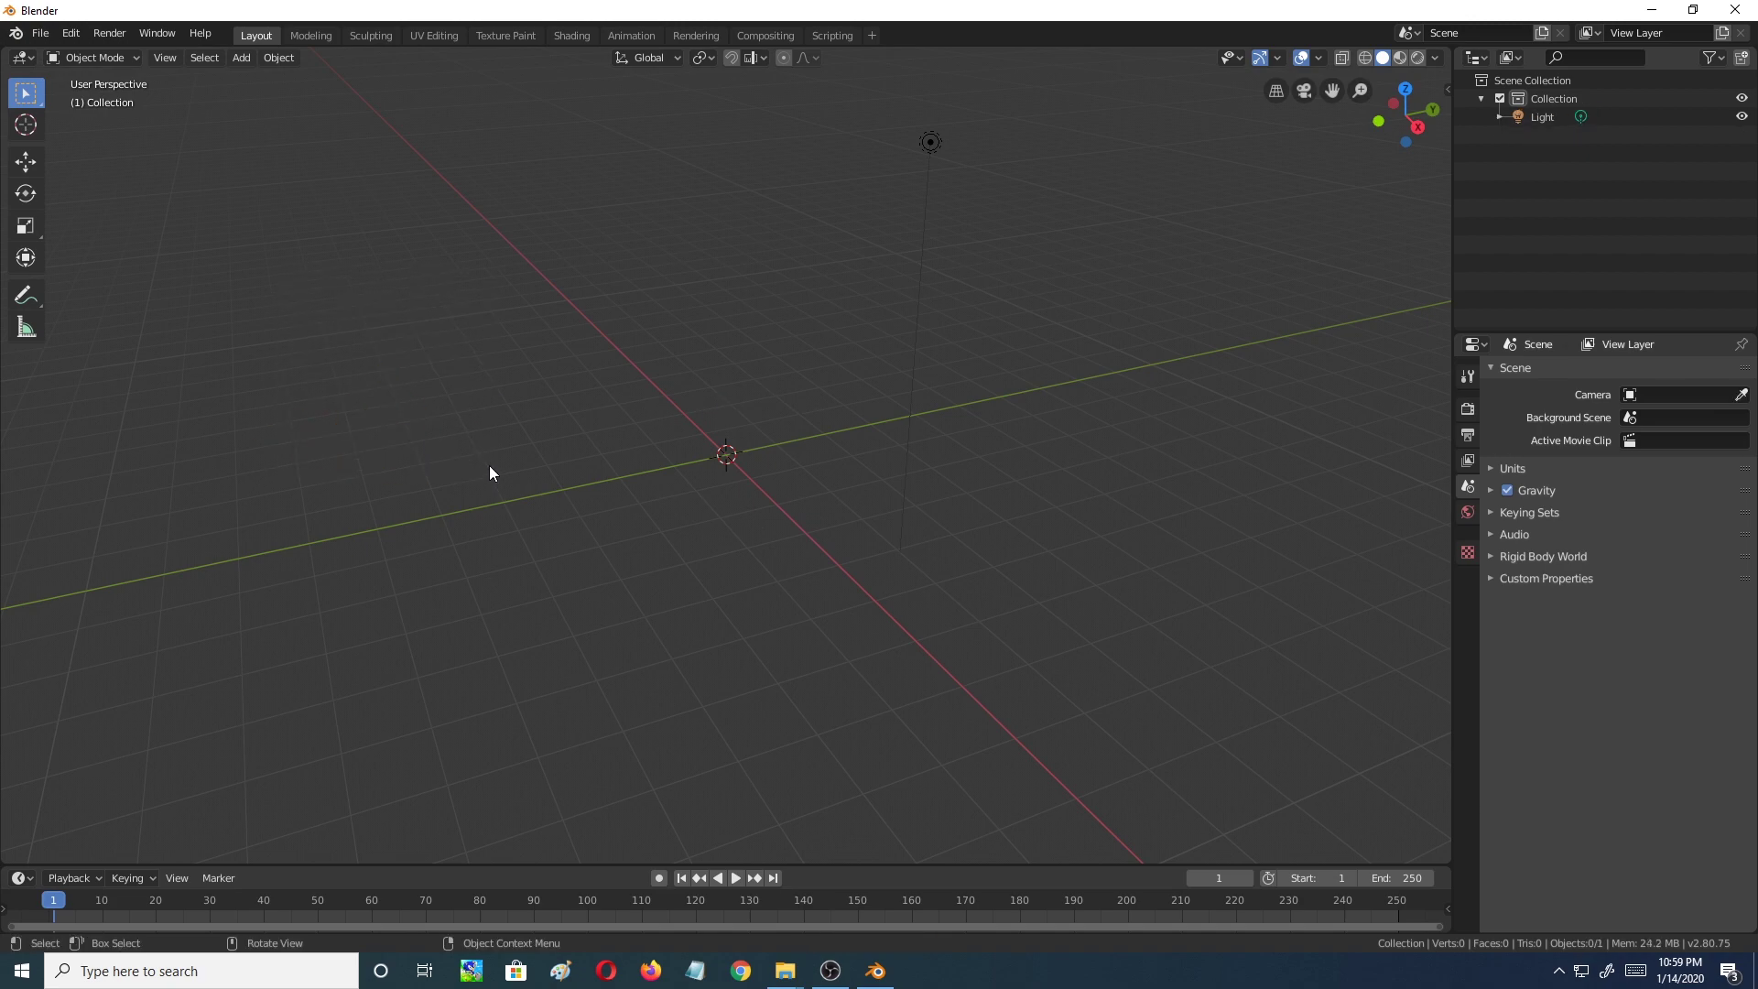
{"action": "left_click_drag", "start_coordinate": [848, 144], "coordinate": [1025, 220]}
{"action": "key", "text": "Delete"}
{"action": "middle_click_drag", "start_coordinate": [1073, 508], "coordinate": [1030, 523]}
Import the Stanford PLY model "Eva head 2 fix ply.ply" from Desktop\Video candidates\3d models\Eva head
{"action": "left_click", "coordinate": [41, 34]}
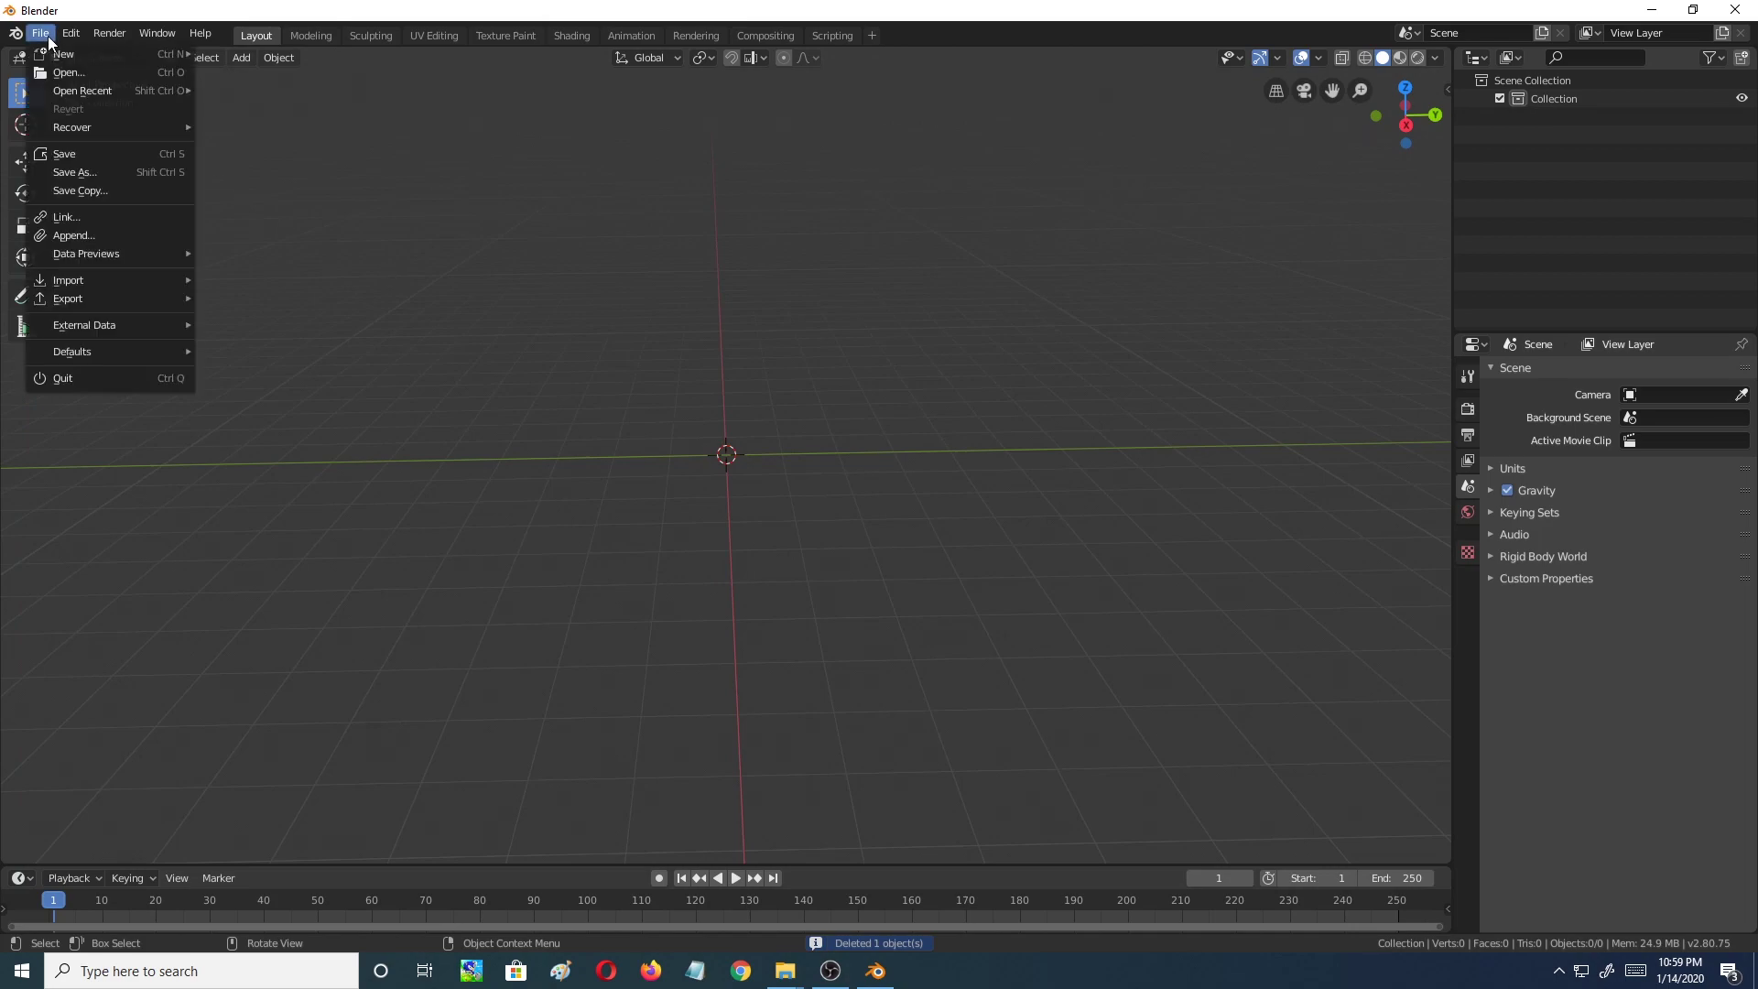
{"action": "mouse_move", "coordinate": [105, 279]}
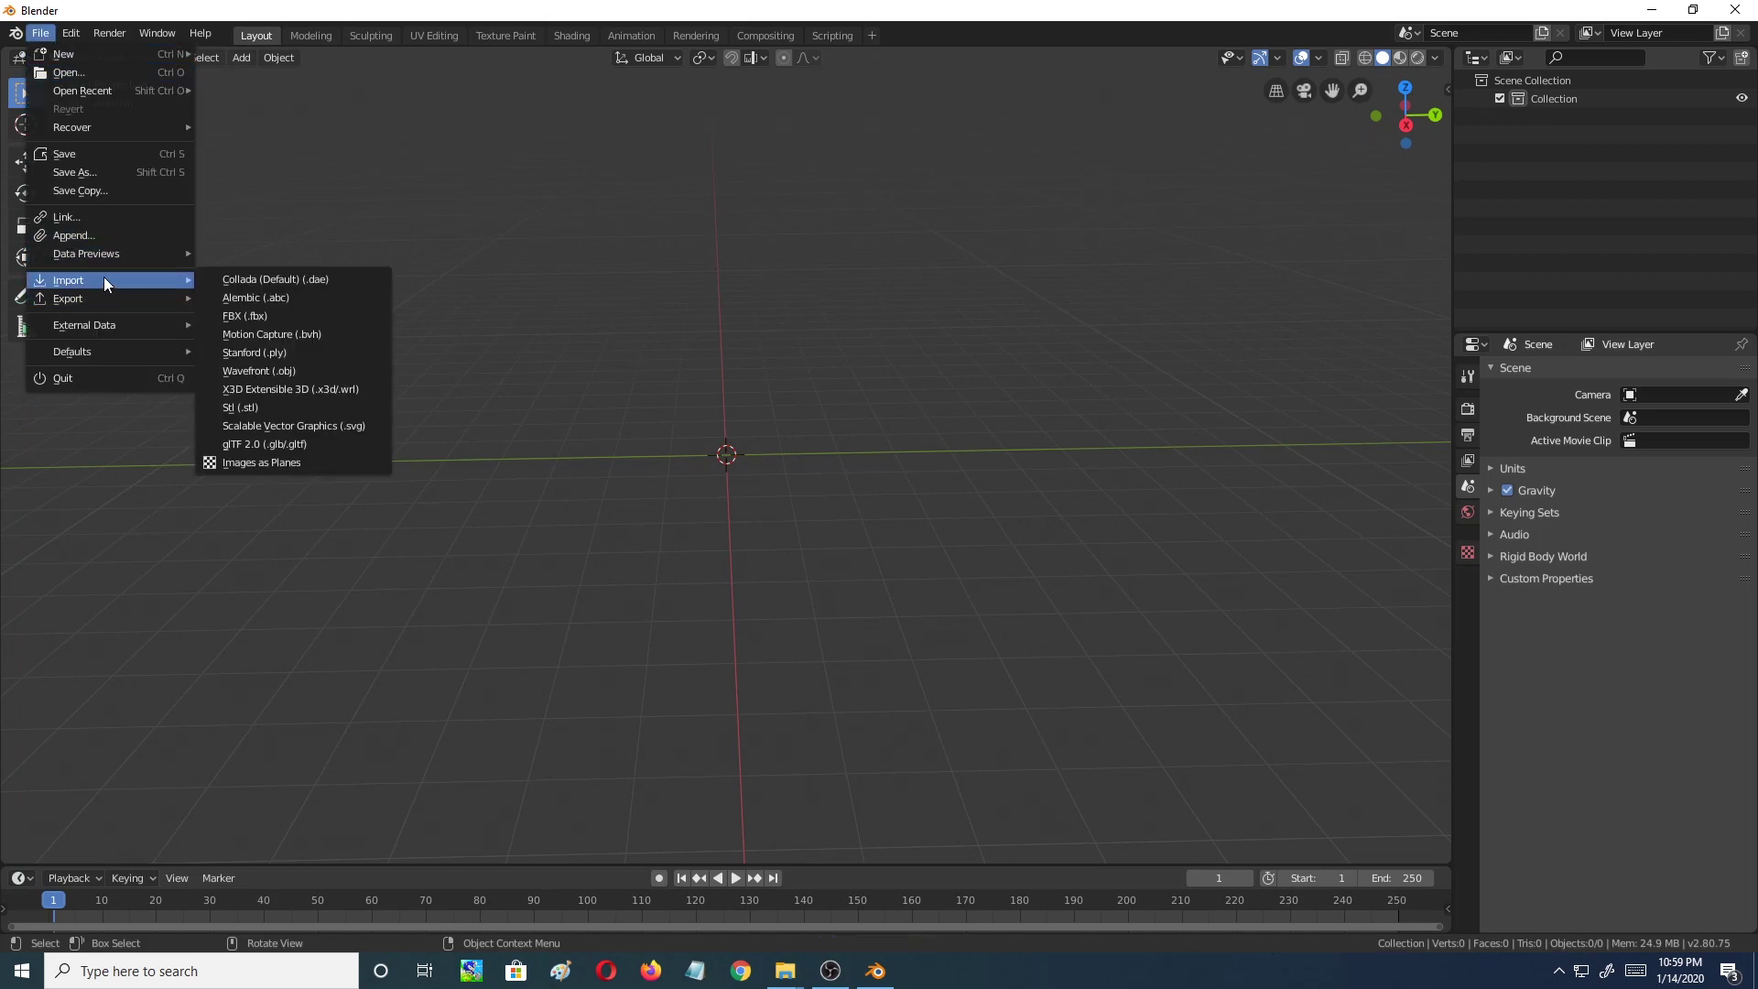
{"action": "left_click", "coordinate": [307, 355]}
{"action": "left_click", "coordinate": [72, 160]}
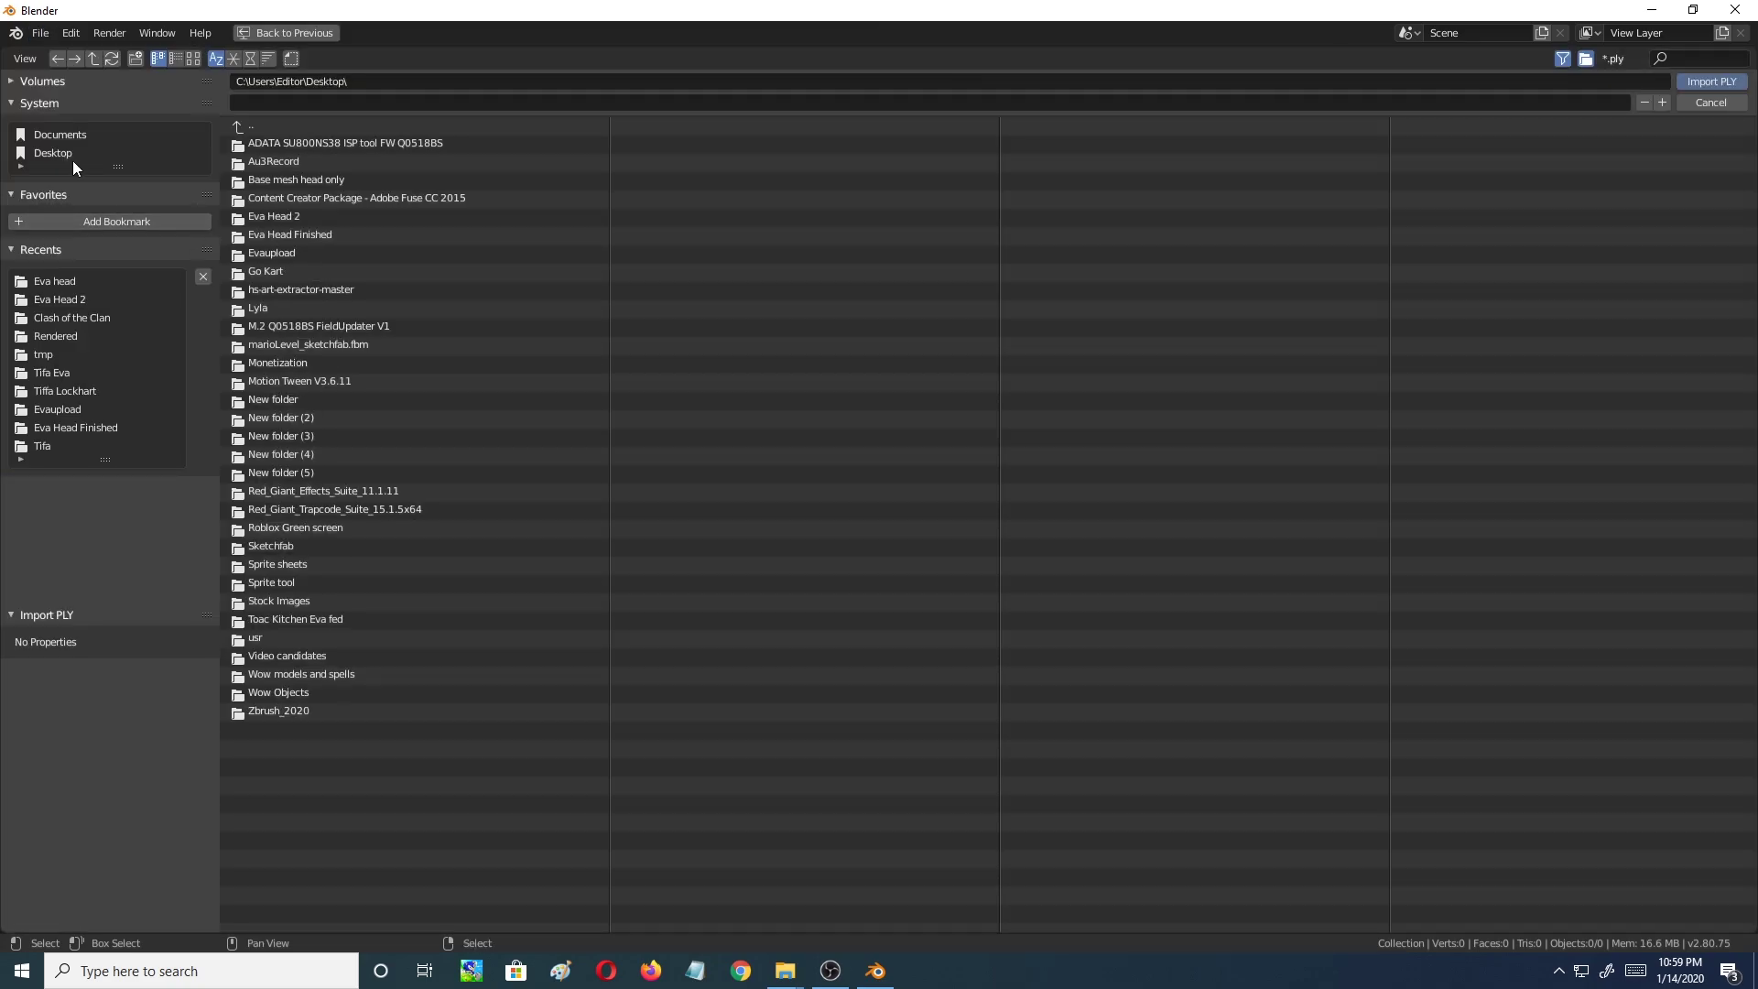
{"action": "left_click", "coordinate": [335, 652]}
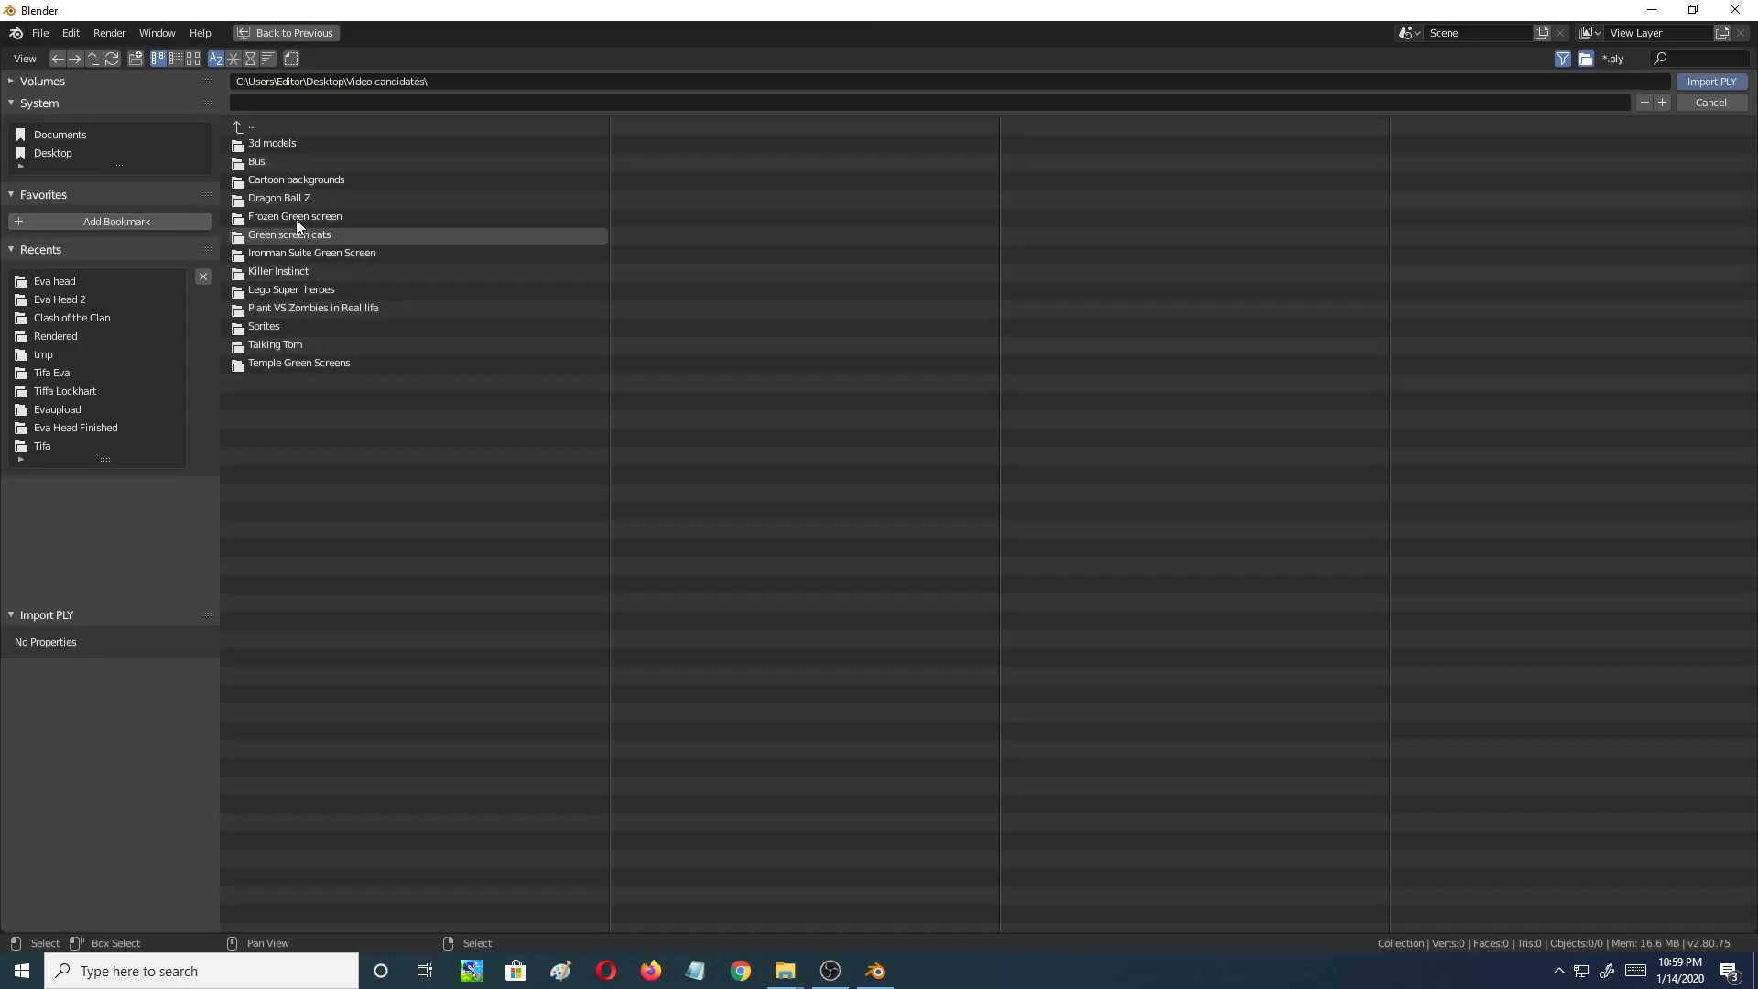
{"action": "left_click", "coordinate": [315, 144]}
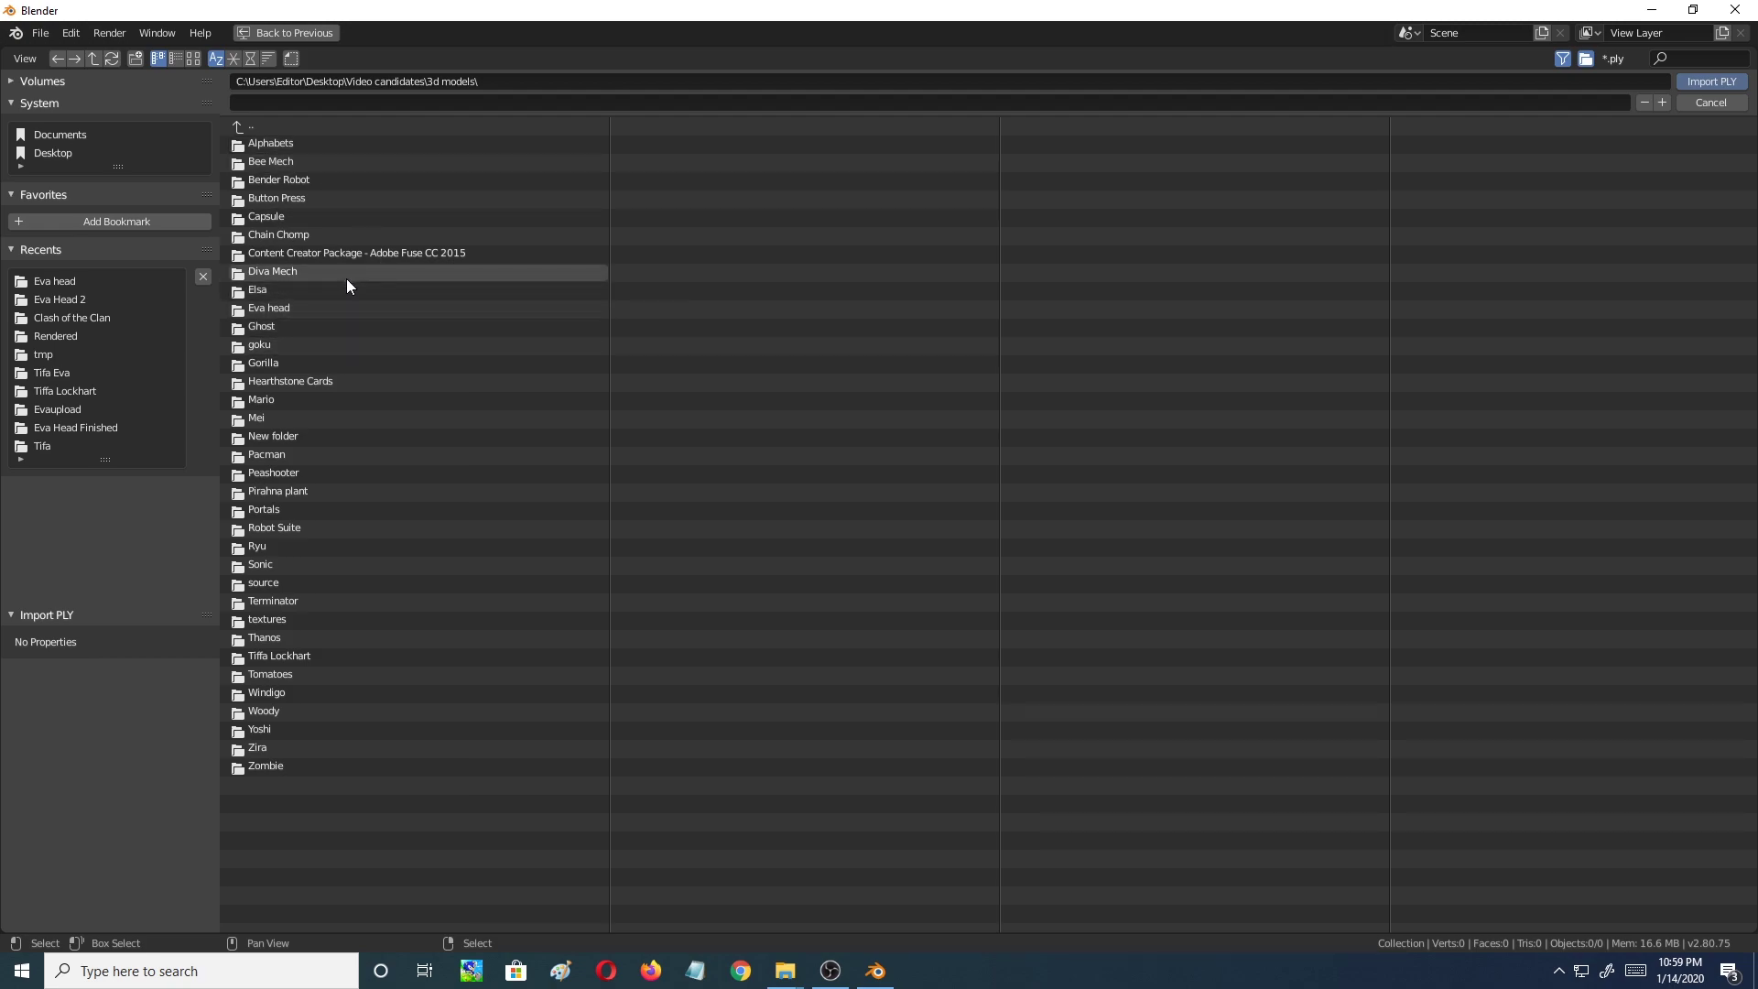
{"action": "left_click", "coordinate": [343, 310]}
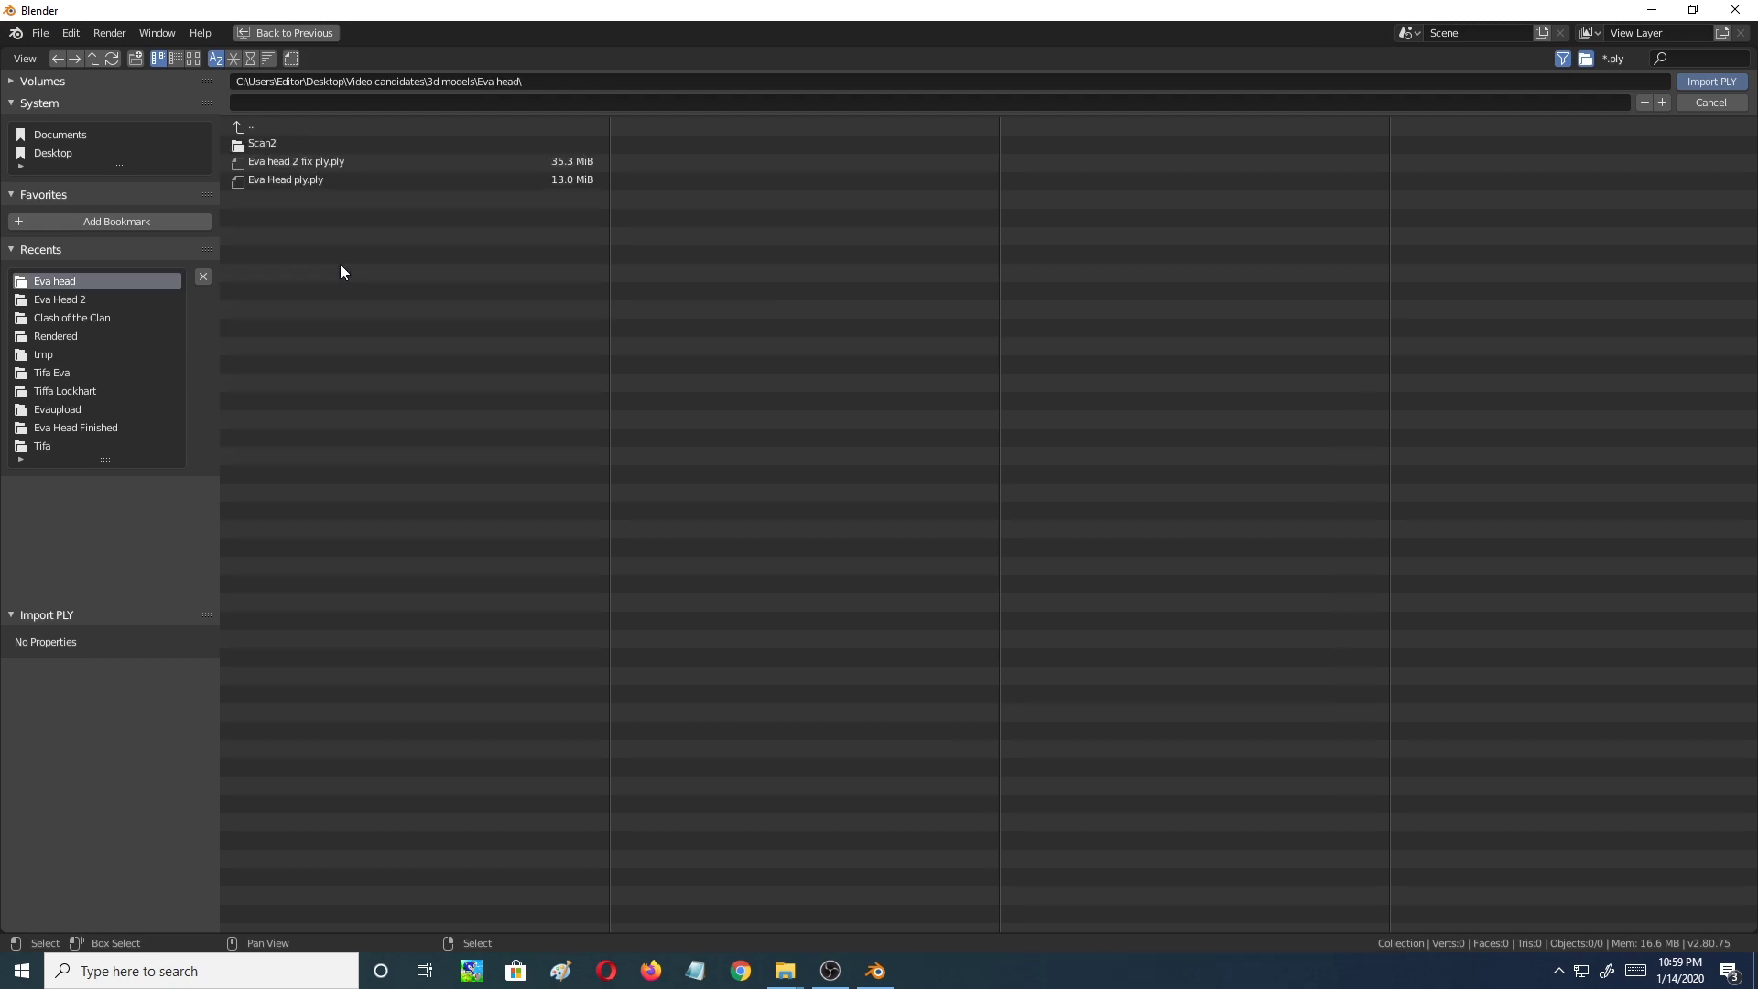
{"action": "left_click", "coordinate": [409, 163]}
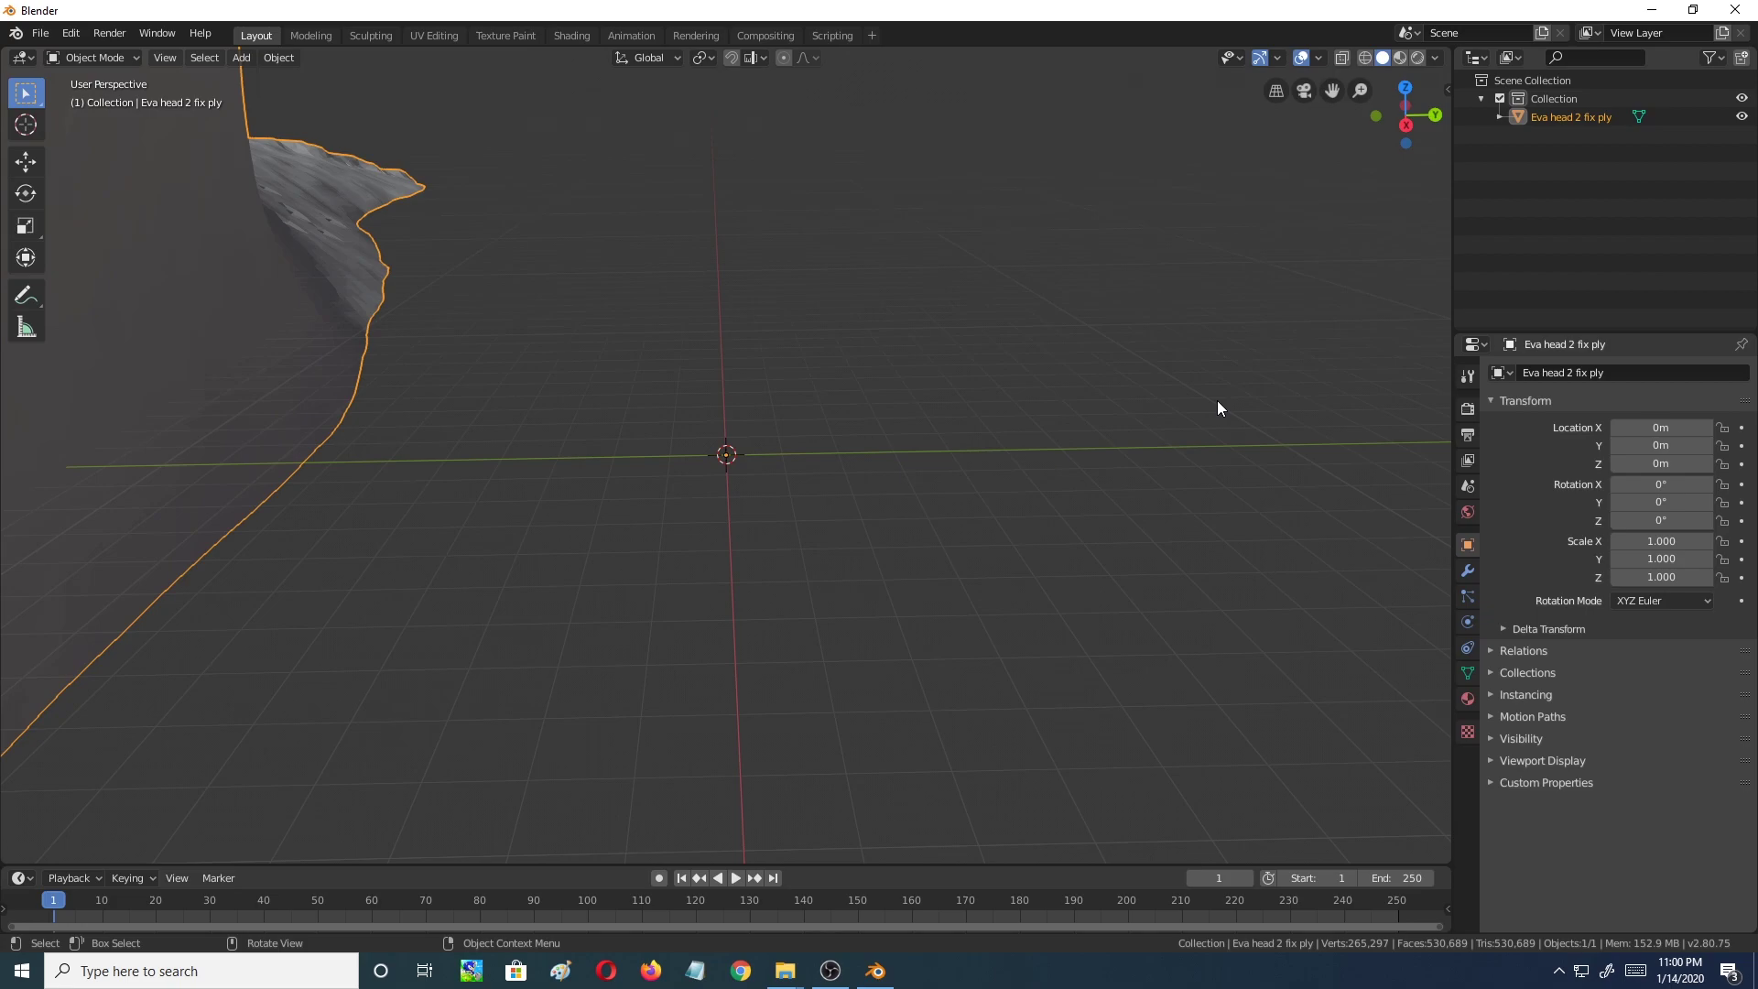
Examine the imported head scan from the front, the crown and beneath the chin for gaps in the mesh
{"action": "middle_click_drag", "start_coordinate": [1041, 363], "coordinate": [899, 385]}
{"action": "scroll", "coordinate": [918, 408], "scroll_direction": "down", "scroll_amount": 10}
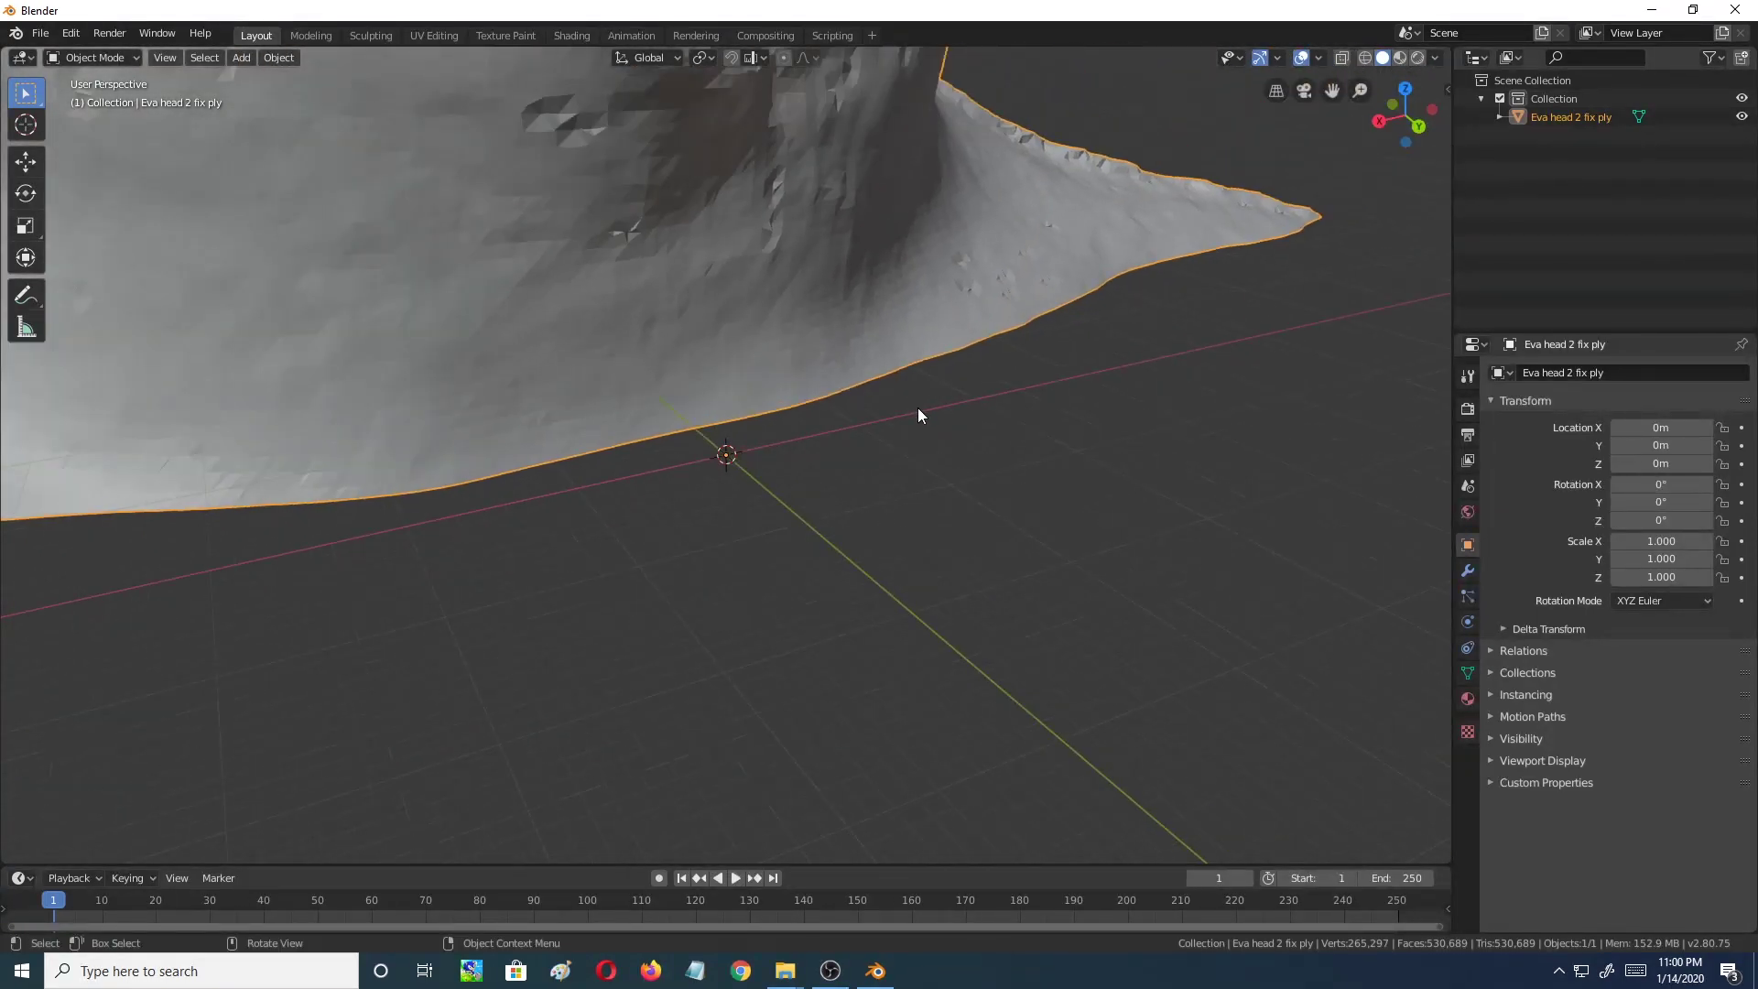
{"action": "middle_click_drag", "start_coordinate": [1002, 475], "coordinate": [990, 409]}
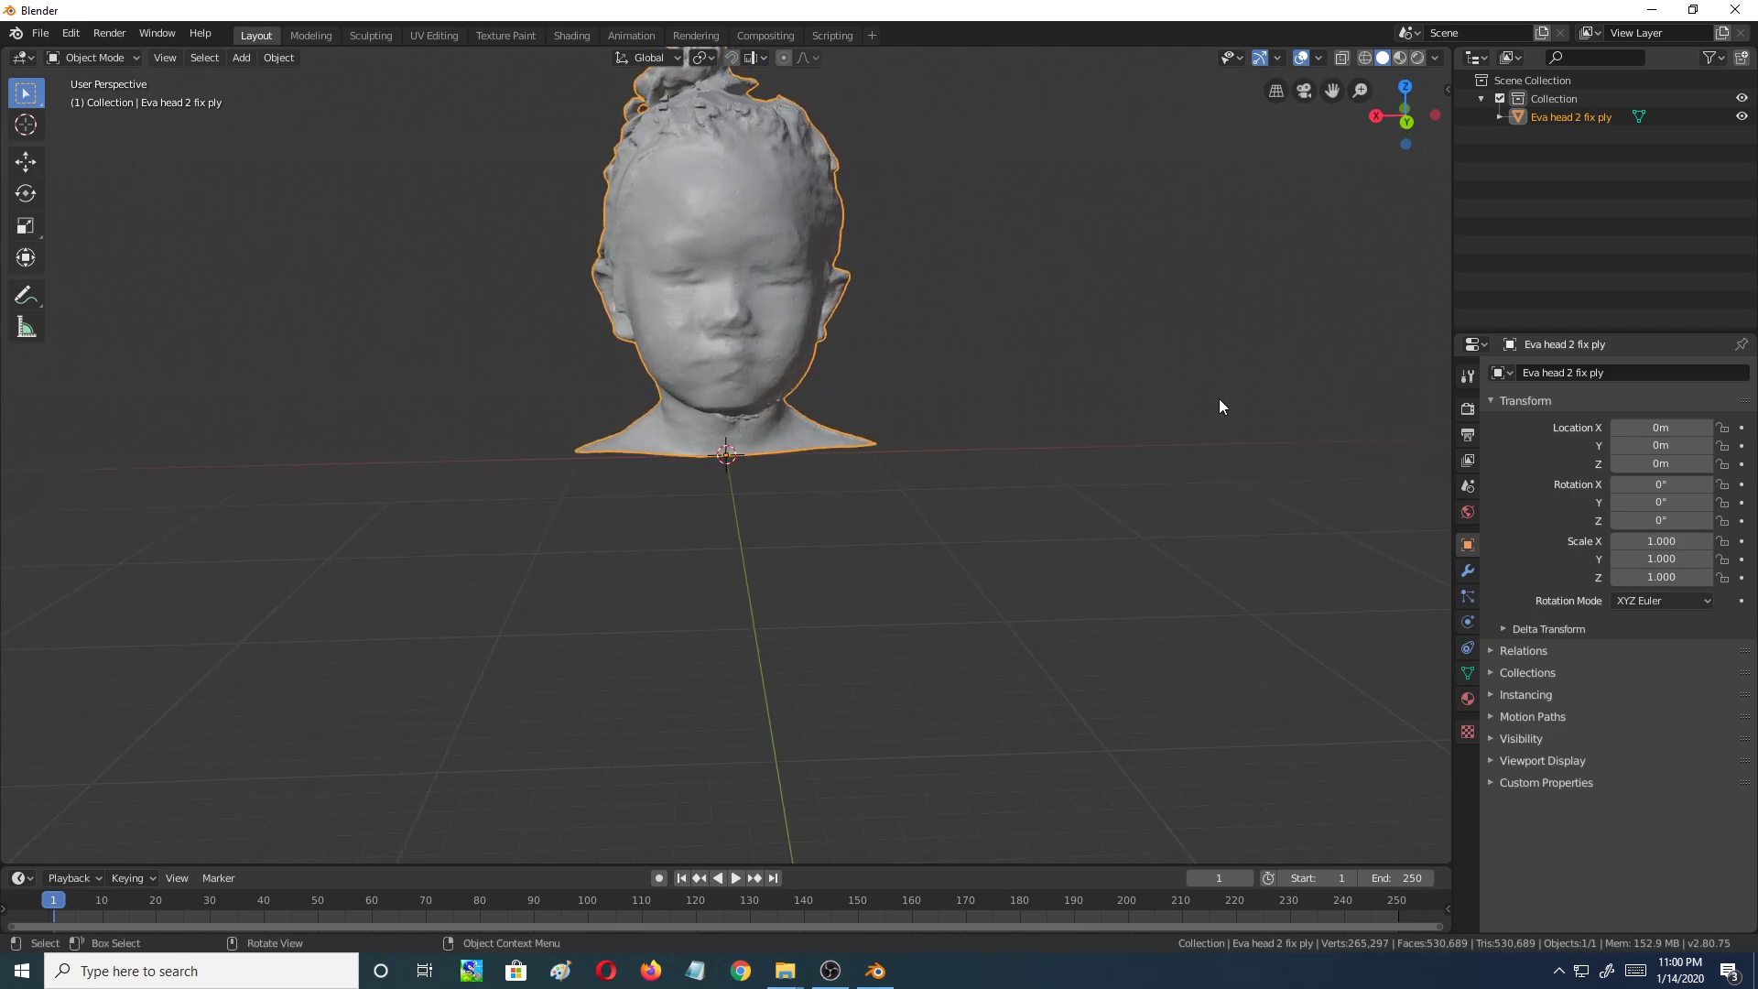
{"action": "middle_click_drag", "start_coordinate": [1004, 302], "coordinate": [827, 394]}
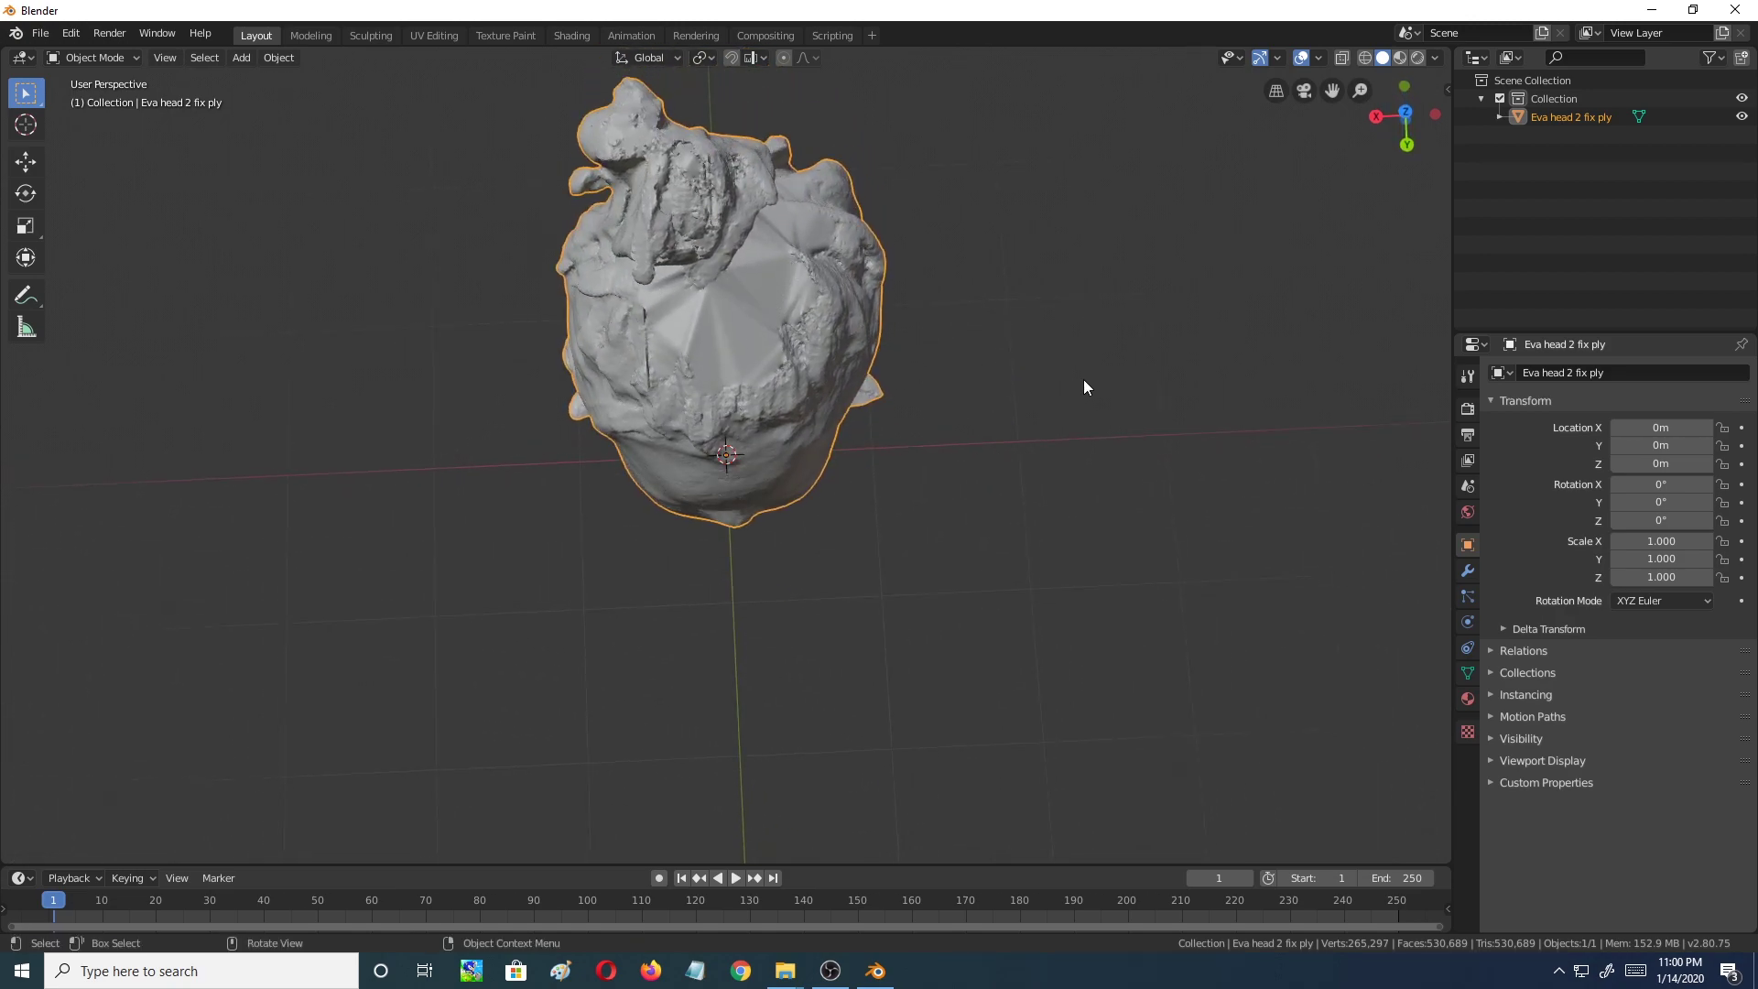
{"action": "middle_click_drag", "start_coordinate": [1084, 380], "coordinate": [815, 371]}
{"action": "scroll", "coordinate": [815, 371], "scroll_direction": "up", "scroll_amount": 6}
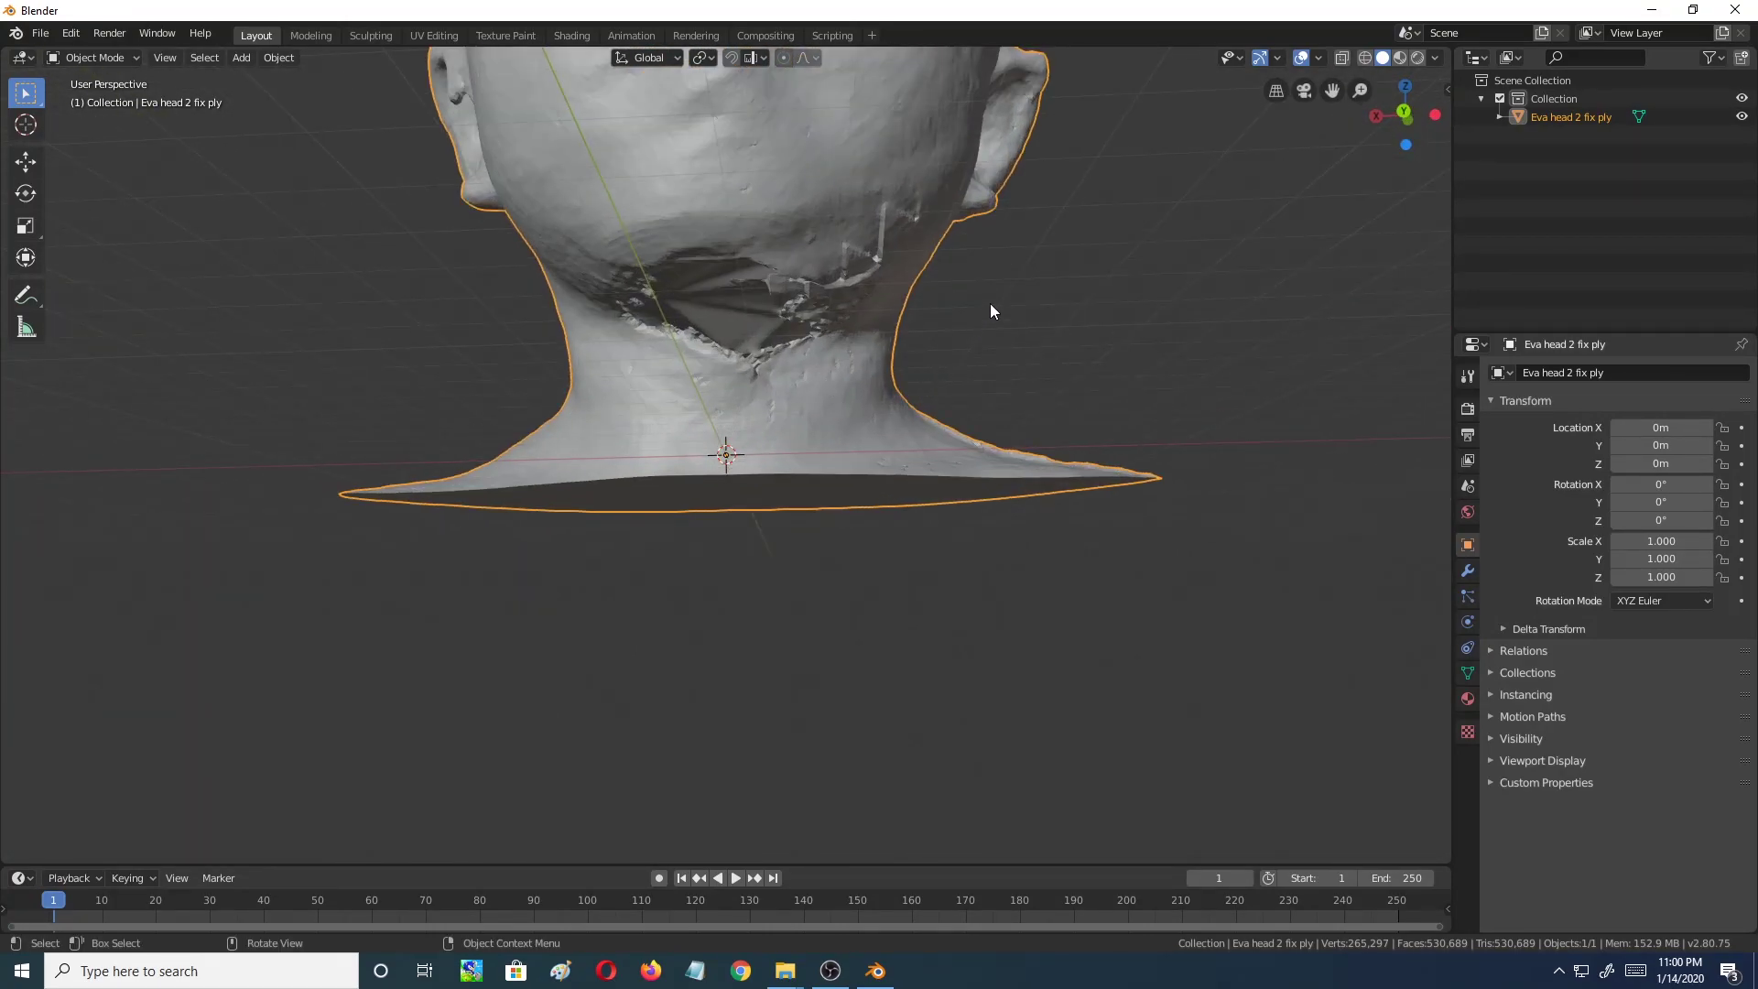
{"action": "middle_click_drag", "start_coordinate": [989, 310], "coordinate": [974, 380]}
{"action": "scroll", "coordinate": [961, 358], "scroll_direction": "down", "scroll_amount": 5}
{"action": "scroll", "coordinate": [971, 381], "scroll_direction": "up", "scroll_amount": 2}
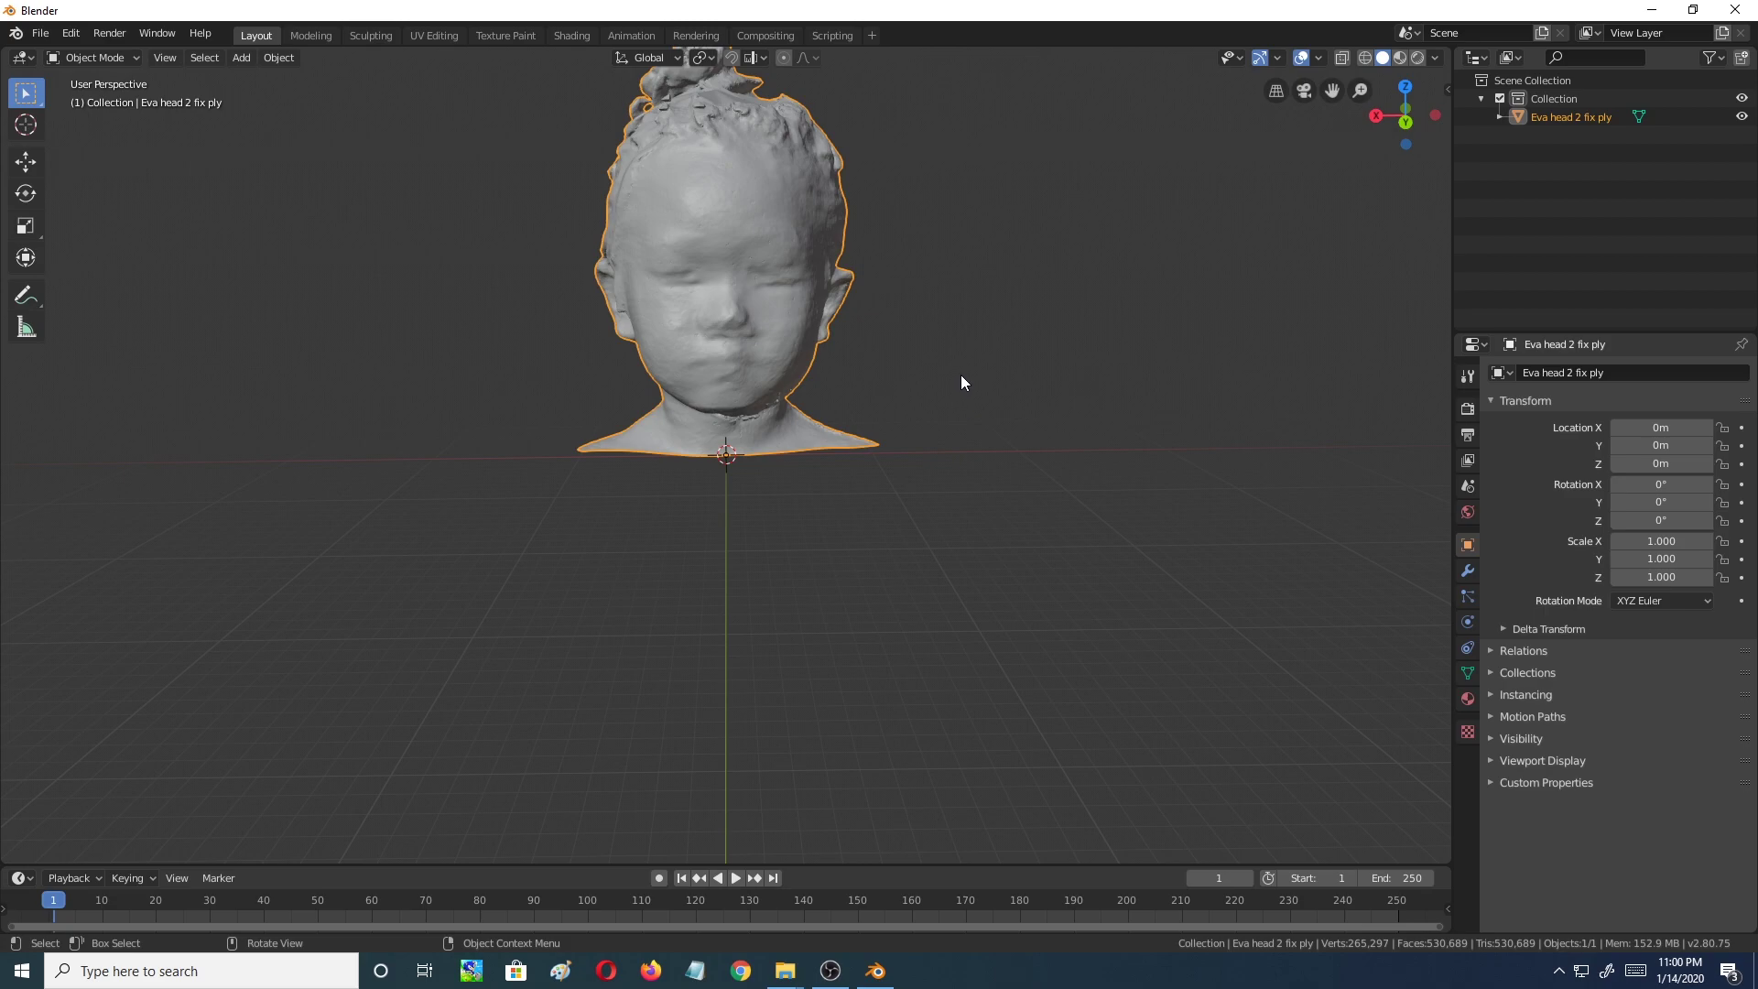
Deselect the head, switch the viewport to LookDev shading and inspect the model's surface colour from several sides
{"action": "left_click", "coordinate": [1016, 331]}
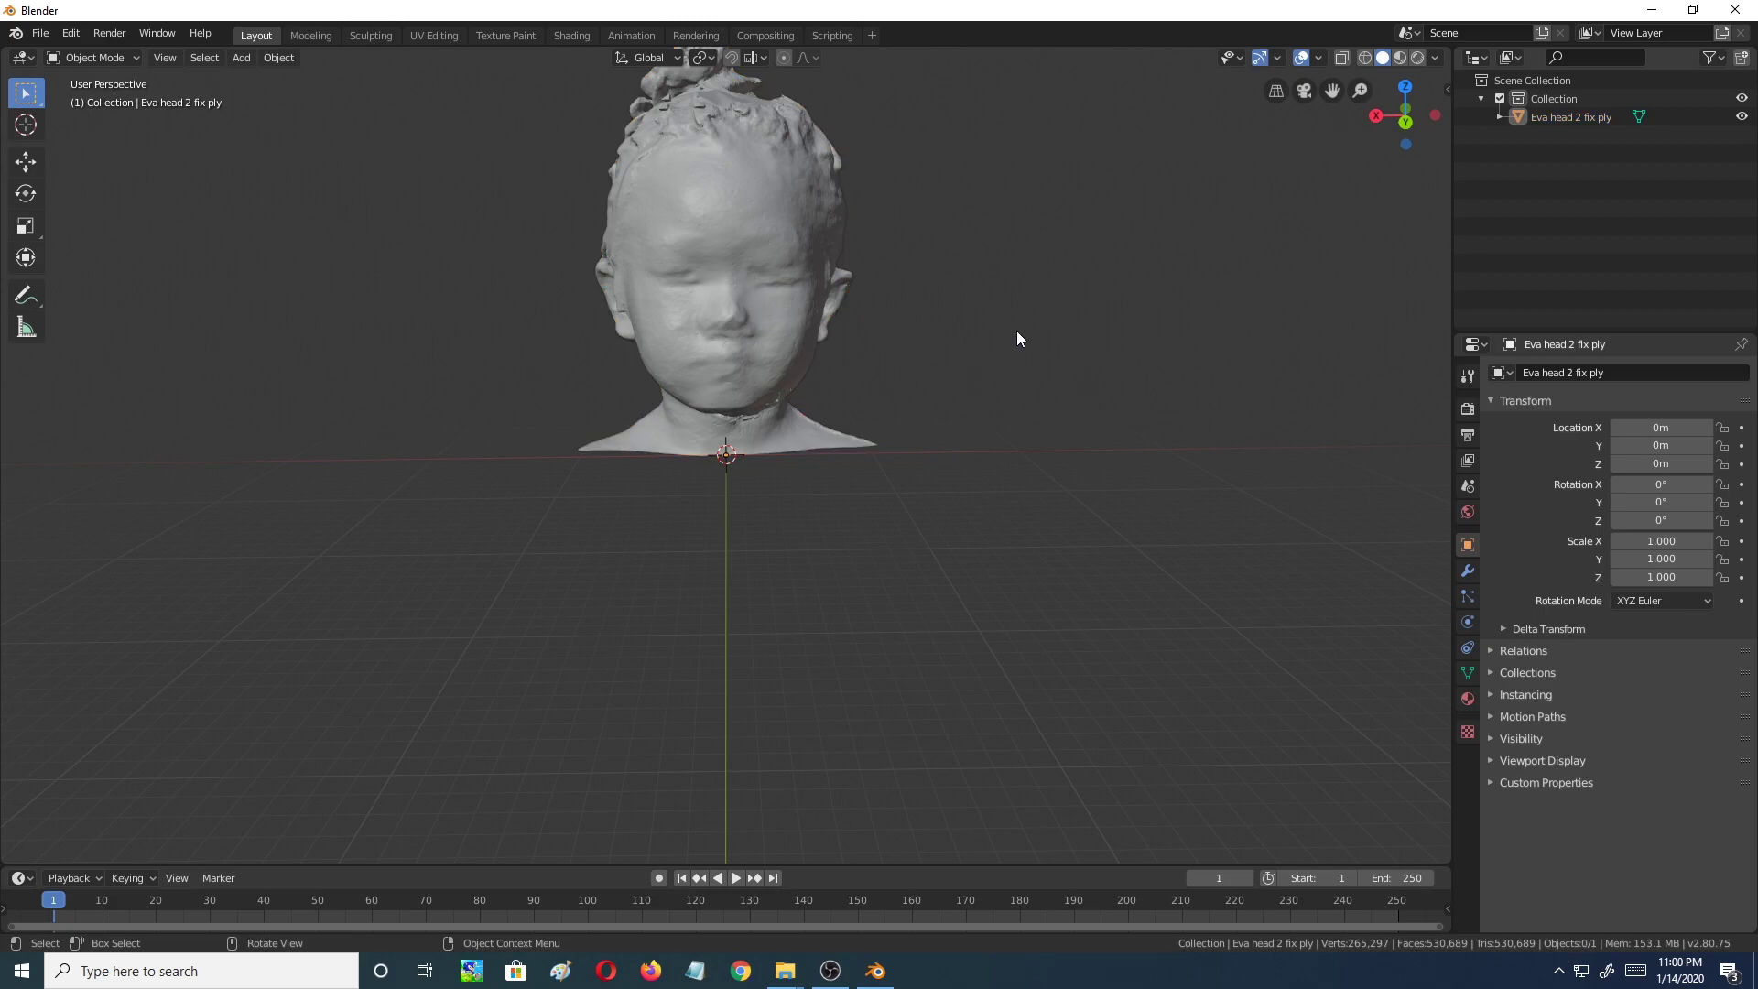
{"action": "left_click", "coordinate": [1401, 58]}
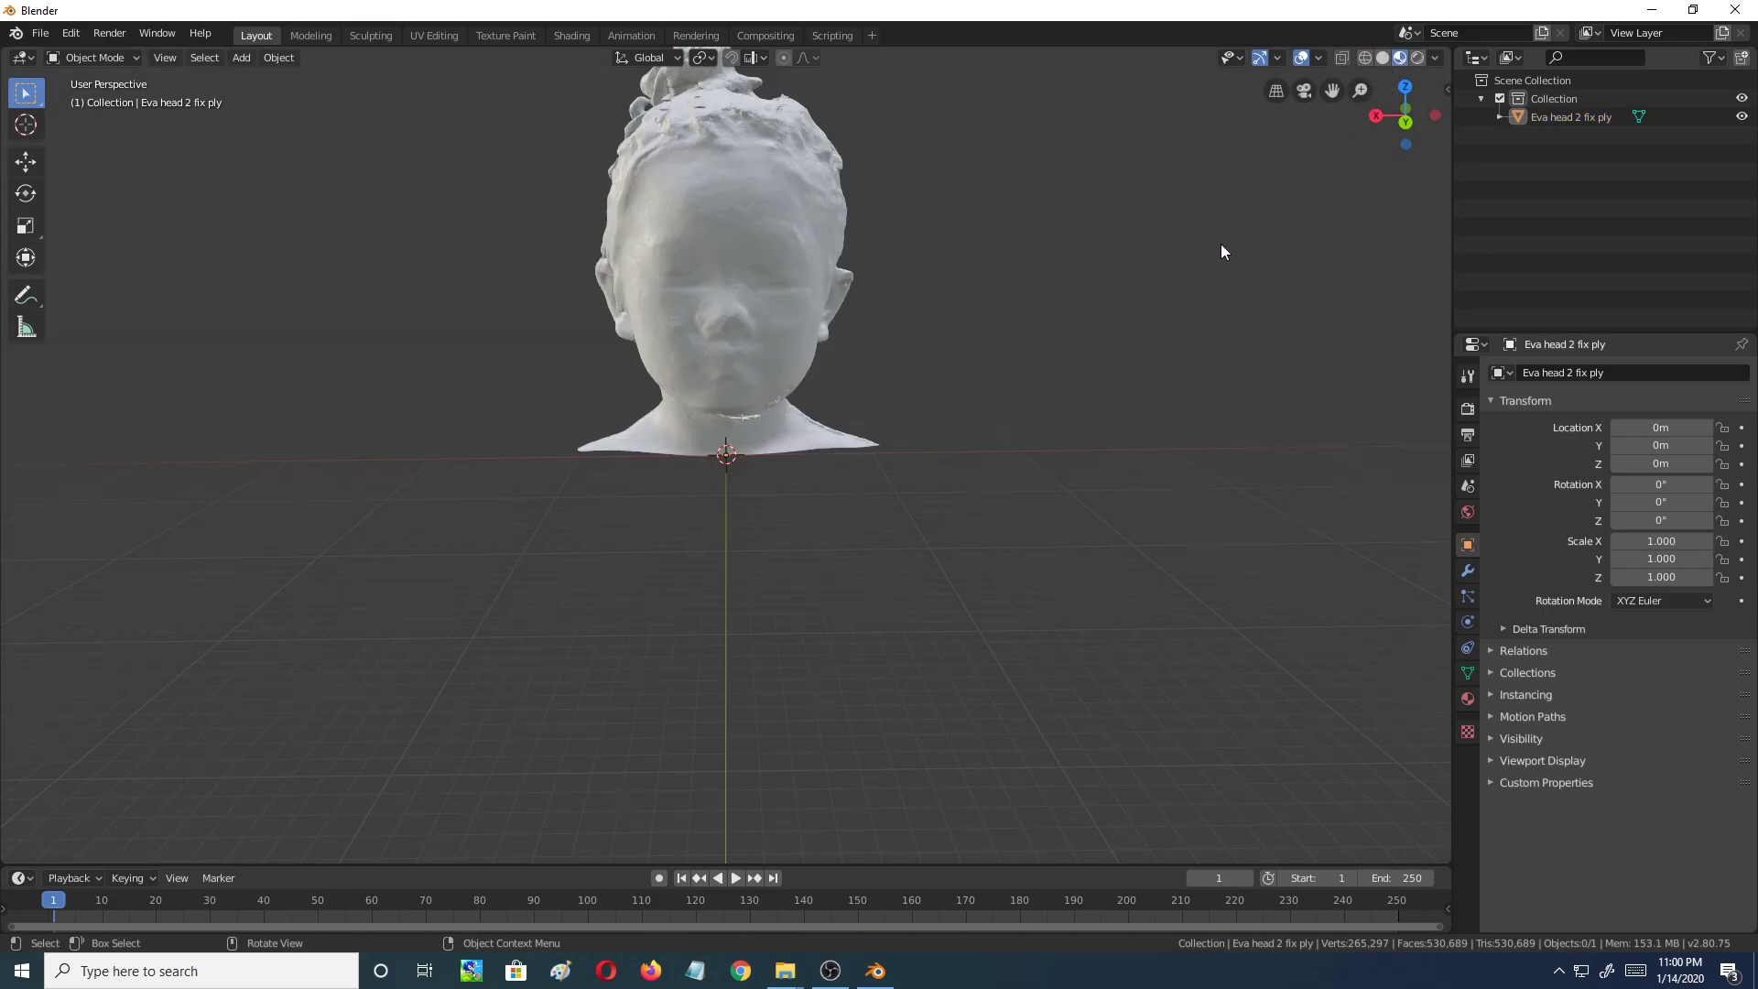
{"action": "middle_click_drag", "start_coordinate": [1221, 243], "coordinate": [632, 268]}
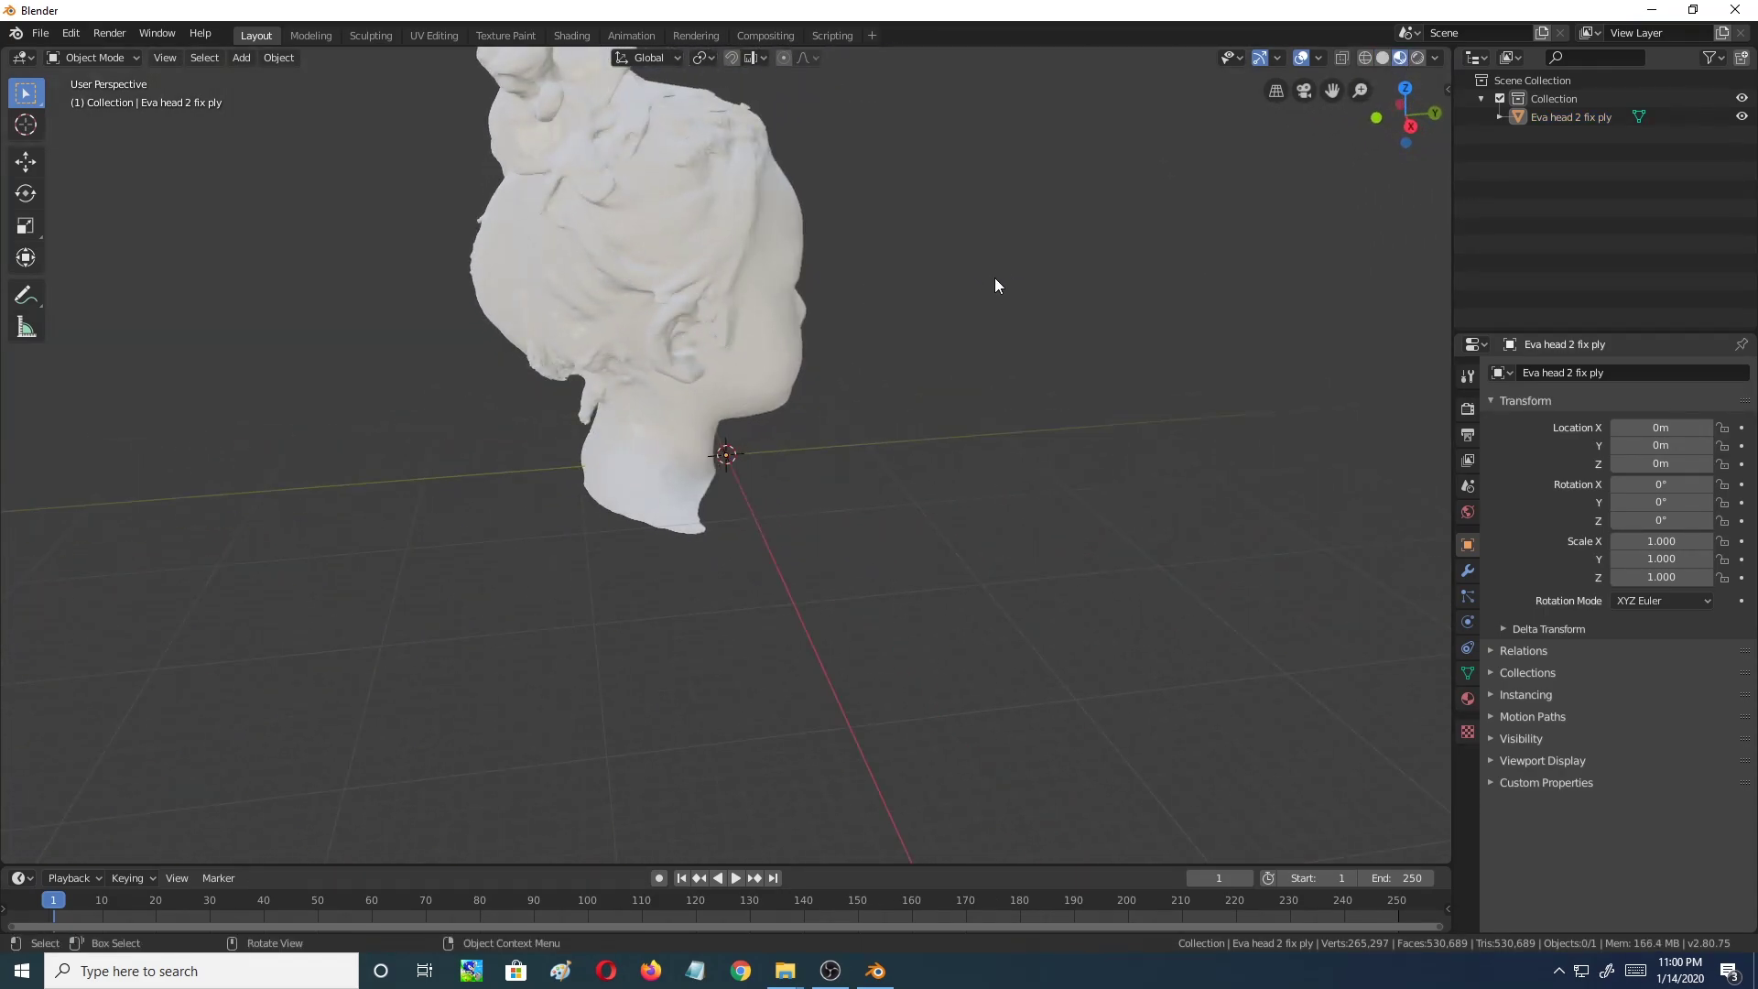
{"action": "middle_click_drag", "start_coordinate": [996, 286], "coordinate": [836, 275]}
{"action": "middle_click_drag", "start_coordinate": [1013, 282], "coordinate": [1023, 397]}
{"action": "scroll", "coordinate": [1026, 291], "scroll_direction": "up", "scroll_amount": 2}
{"action": "scroll", "coordinate": [1024, 286], "scroll_direction": "down", "scroll_amount": 2}
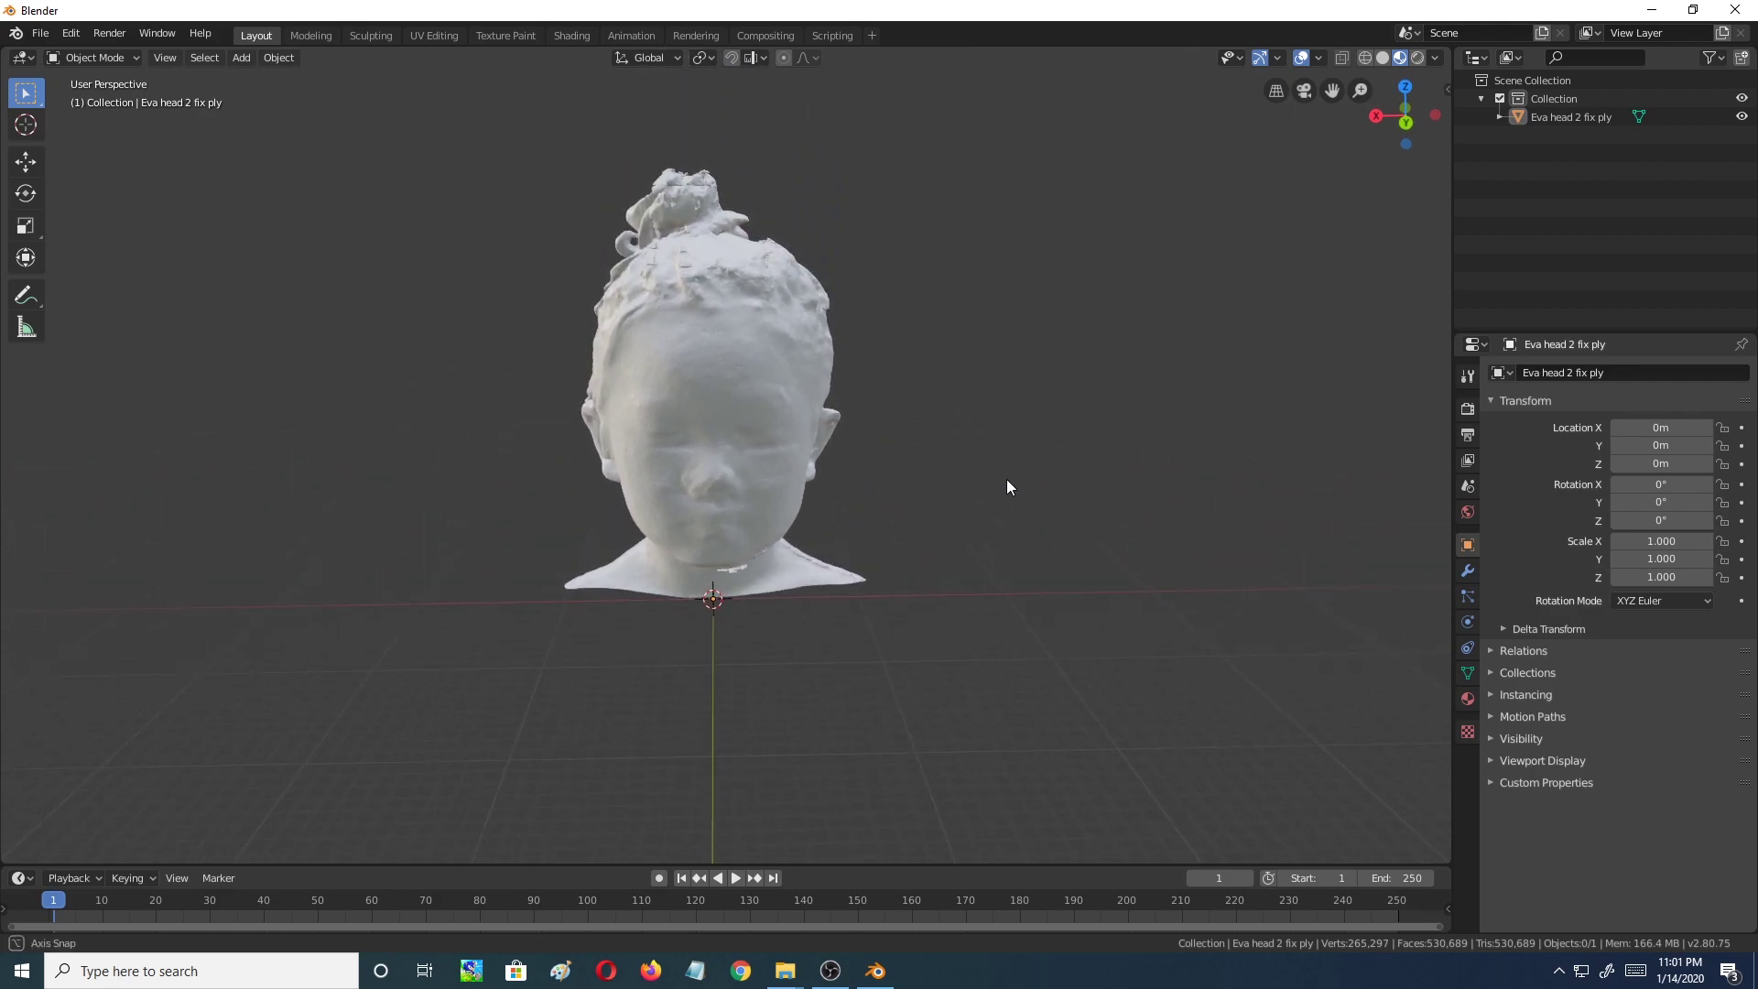
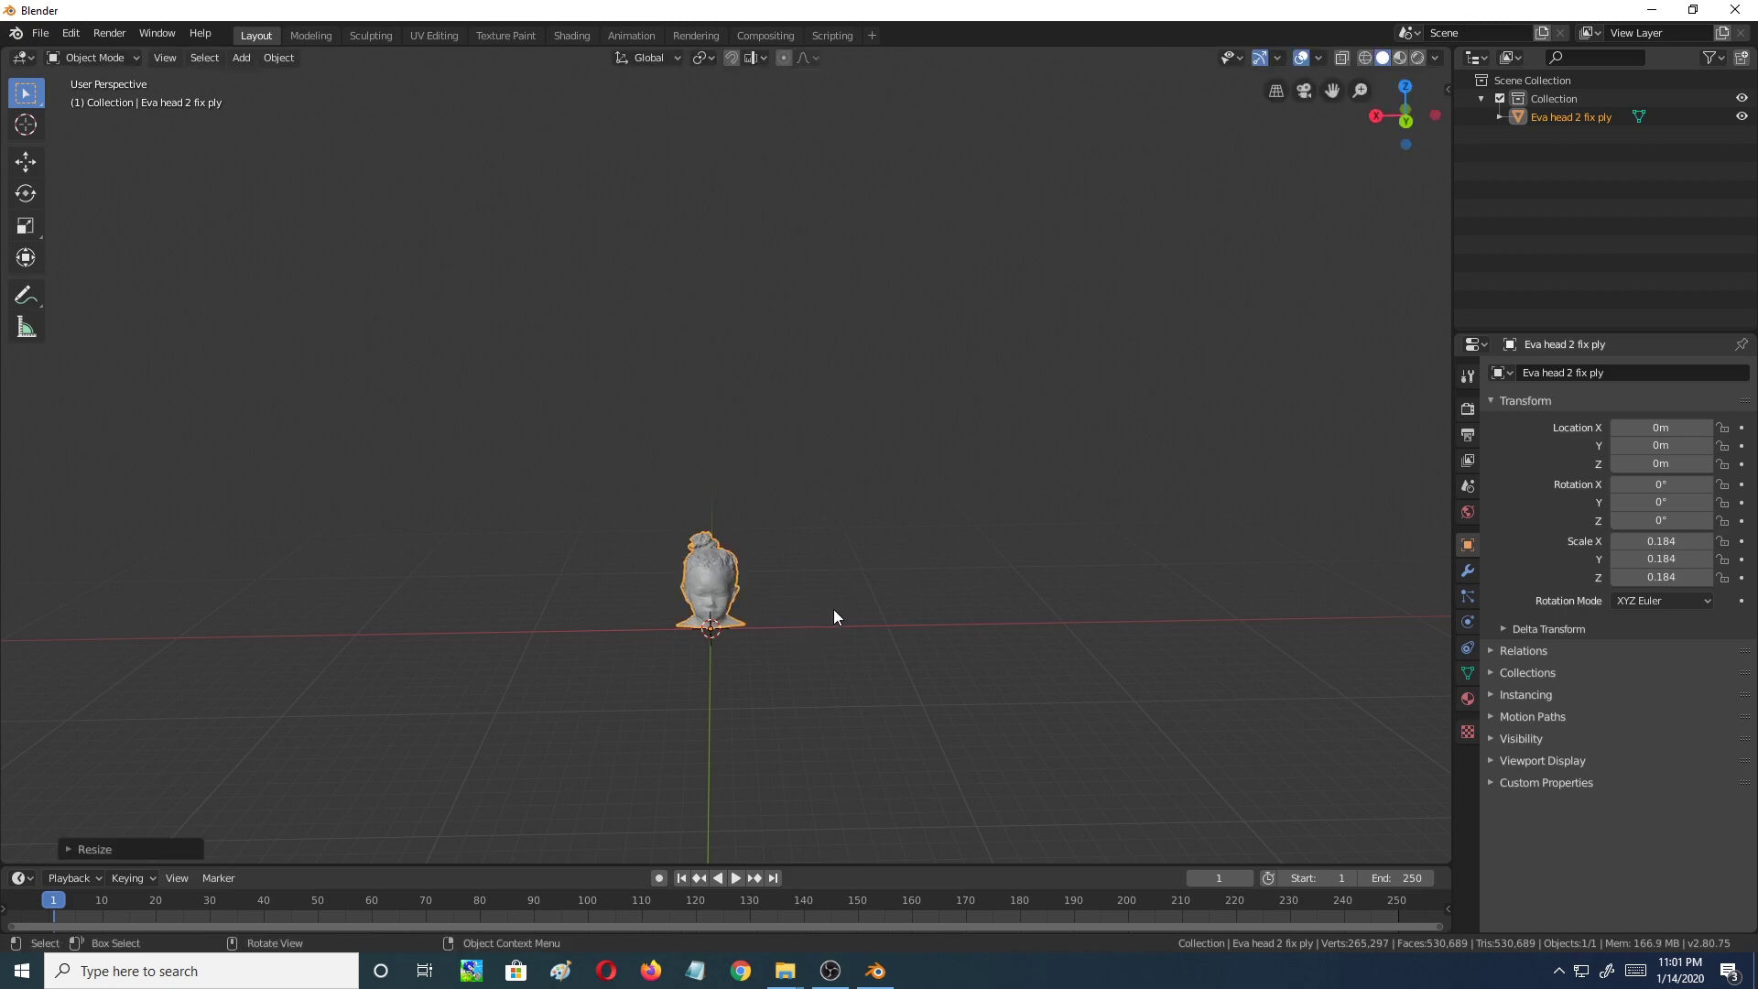
Select the head model and check its mesh data for a vertex color layer
{"action": "middle_click_drag", "start_coordinate": [864, 760], "coordinate": [981, 453]}
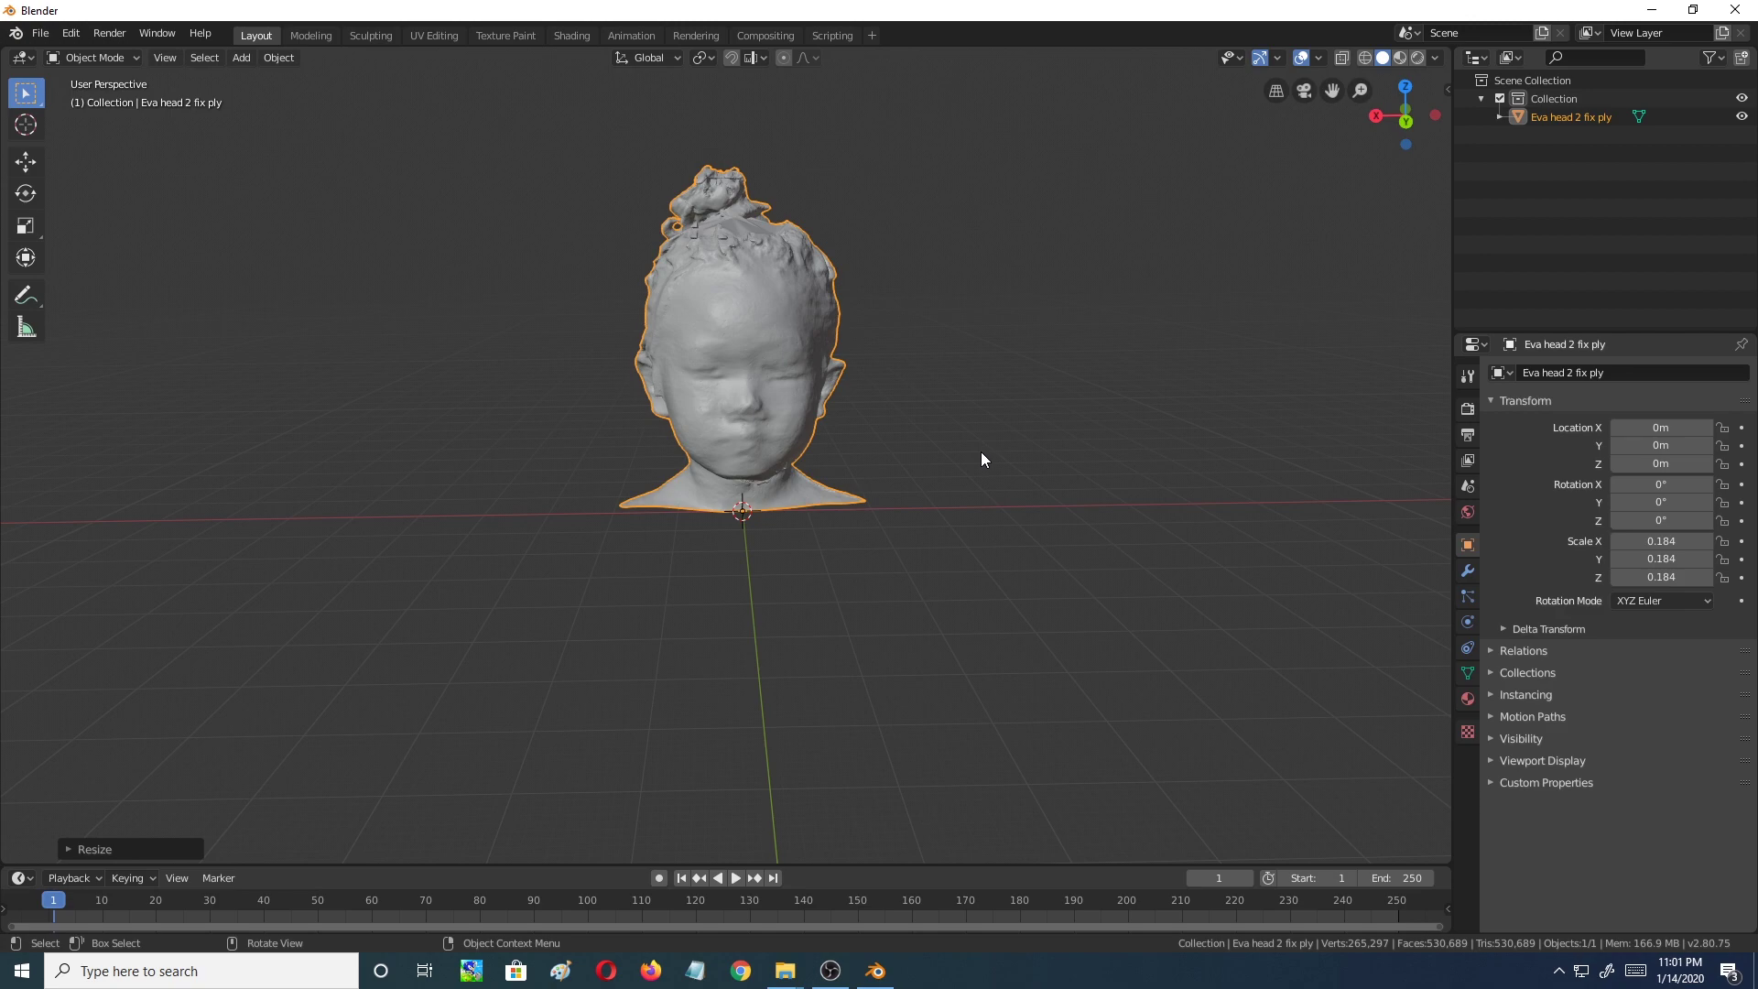
{"action": "scroll", "coordinate": [980, 458], "scroll_direction": "up", "scroll_amount": 1}
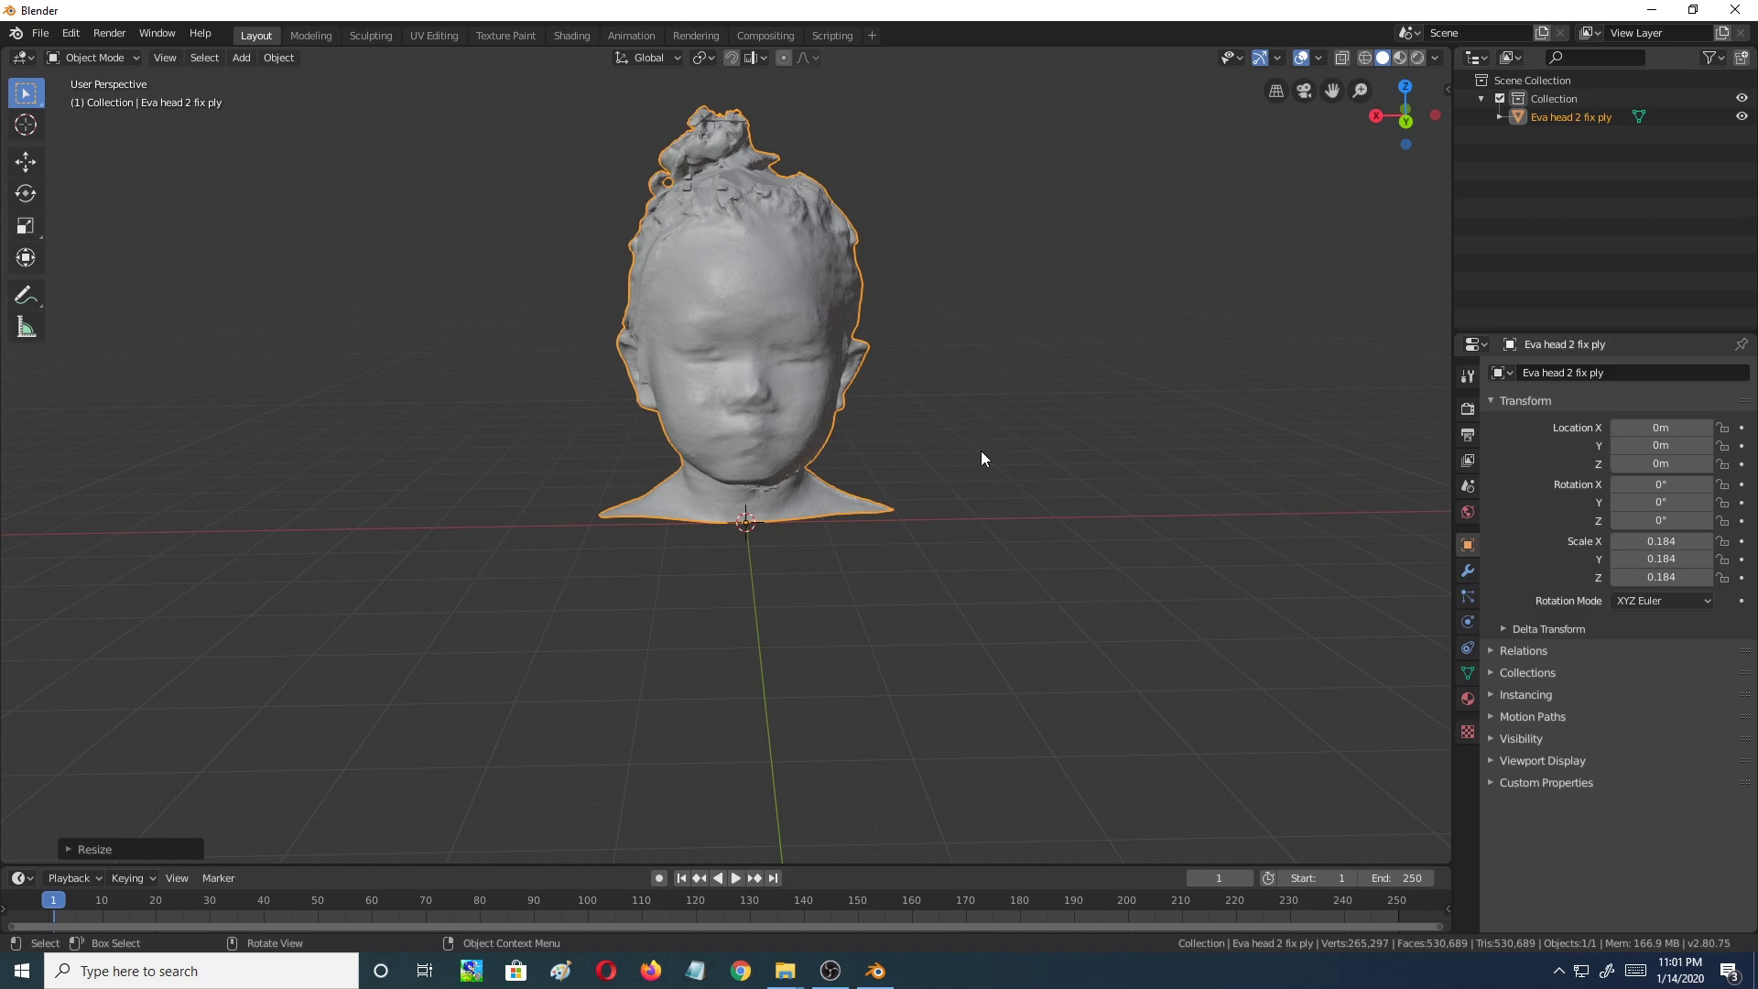
{"action": "left_click", "coordinate": [1029, 443]}
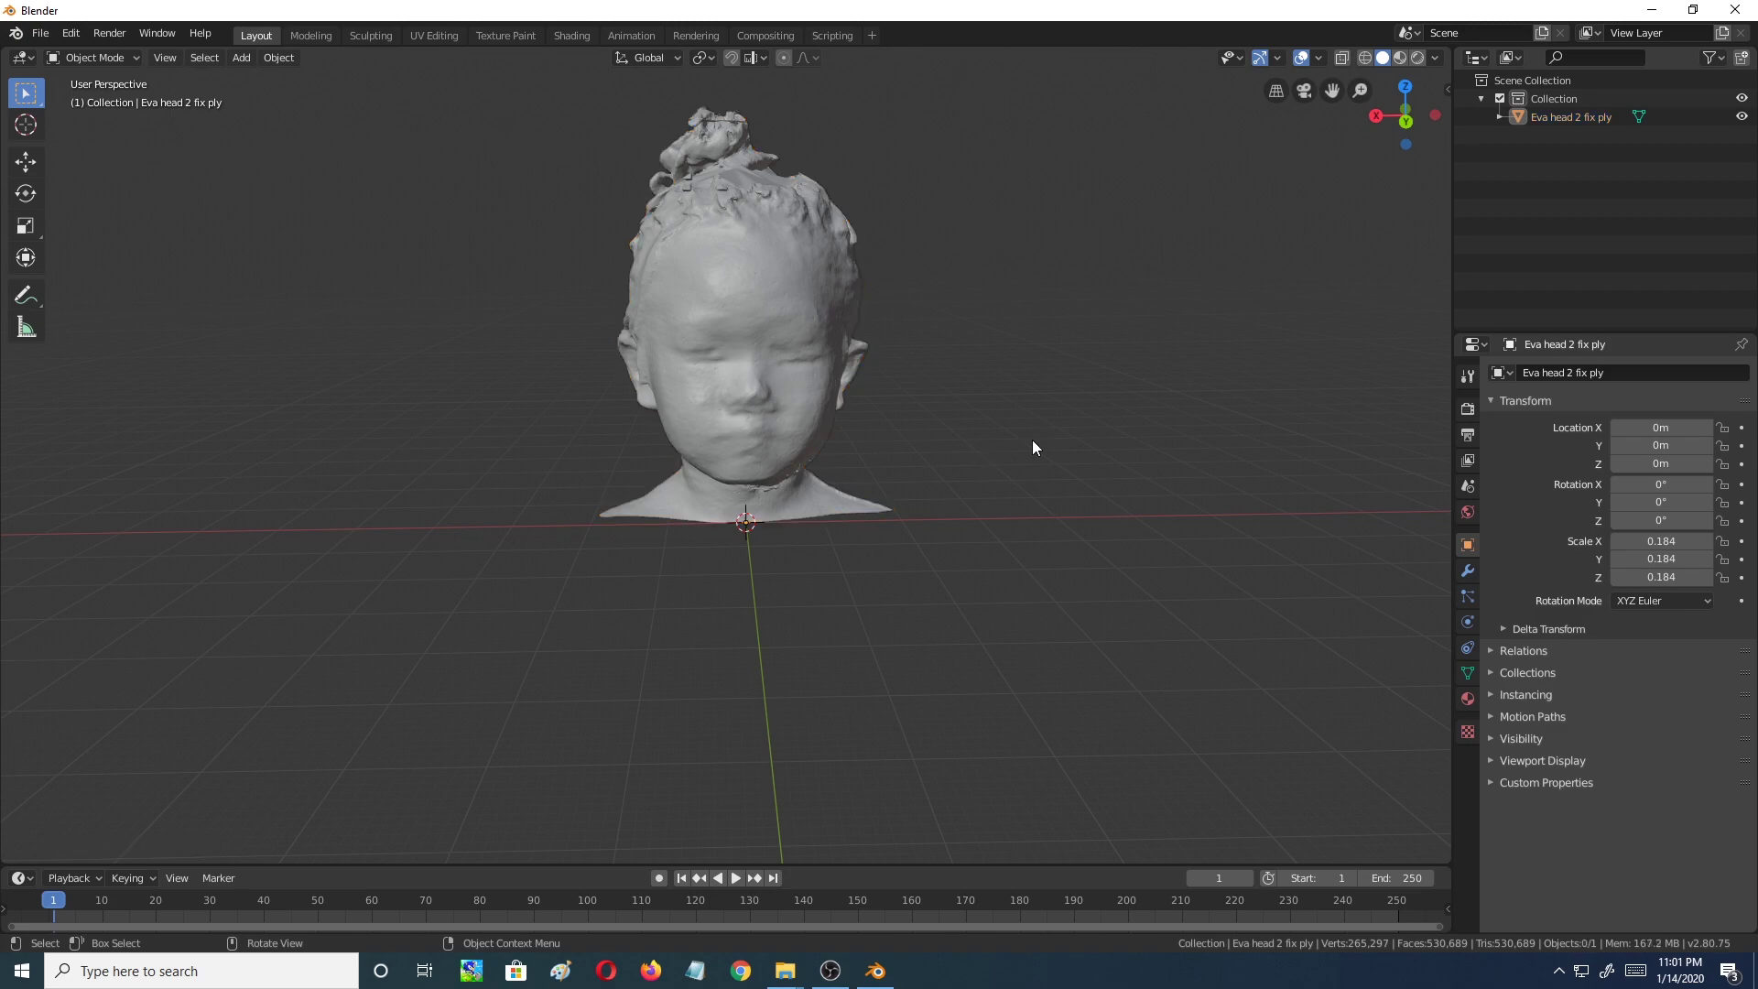
{"action": "left_click", "coordinate": [752, 282]}
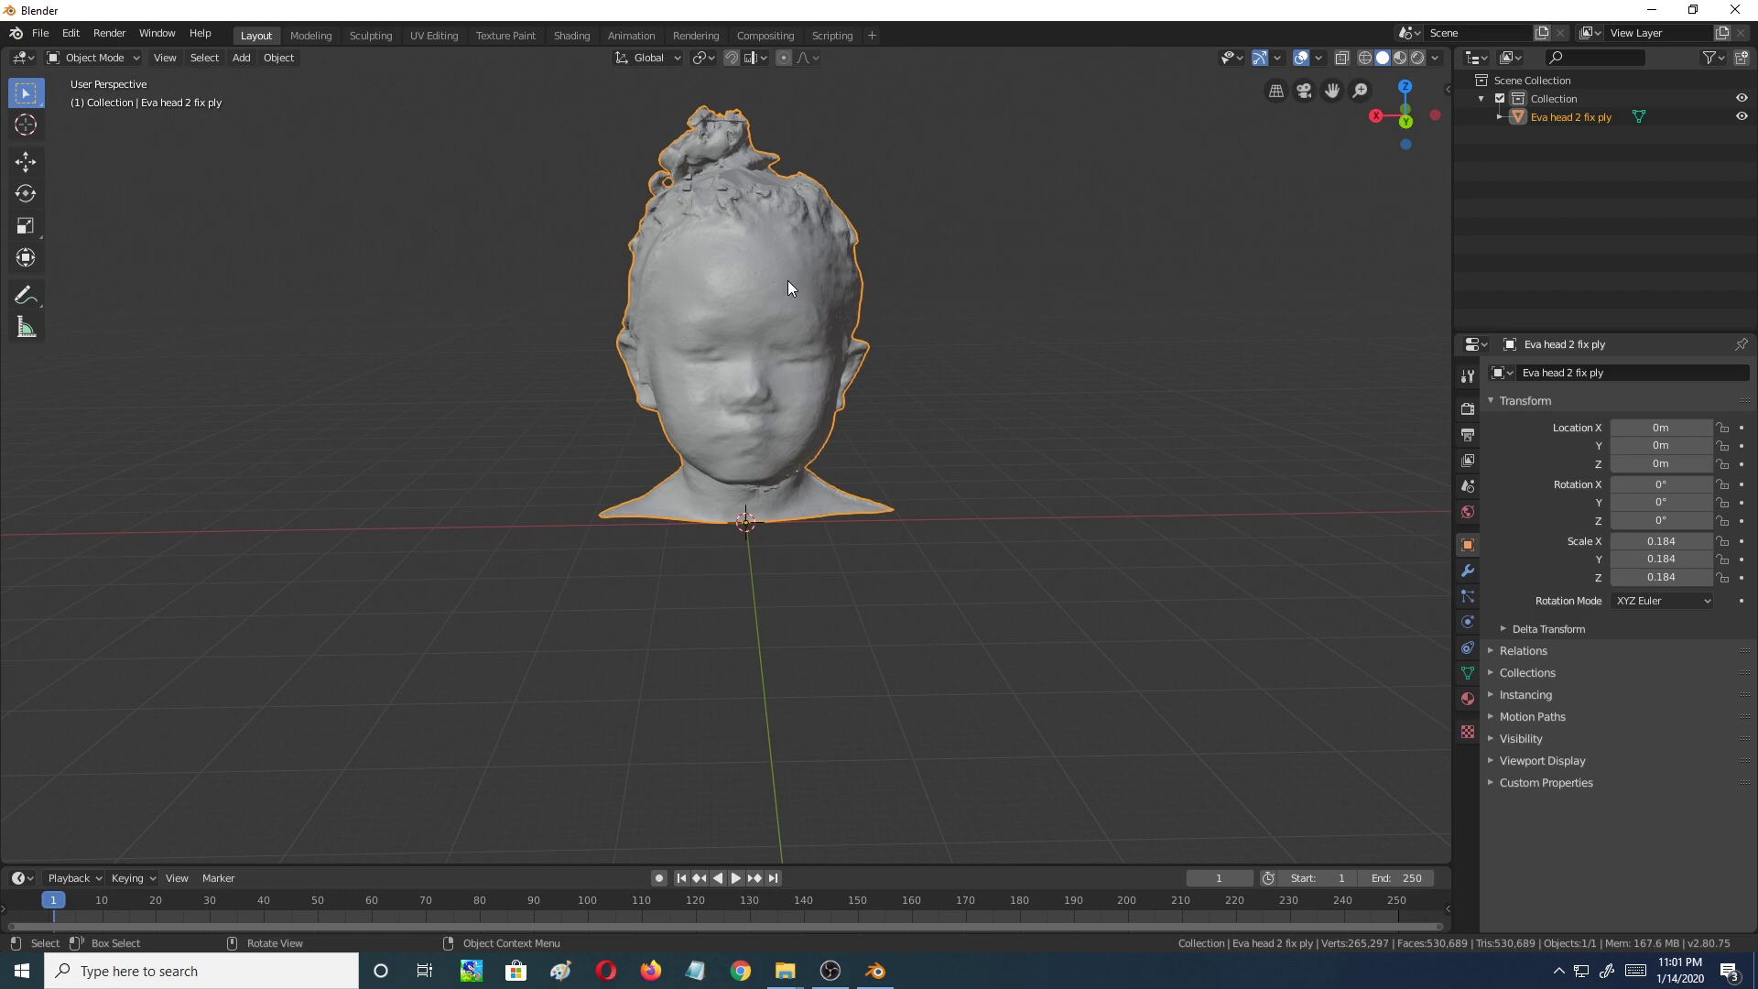
{"action": "left_click", "coordinate": [1468, 675]}
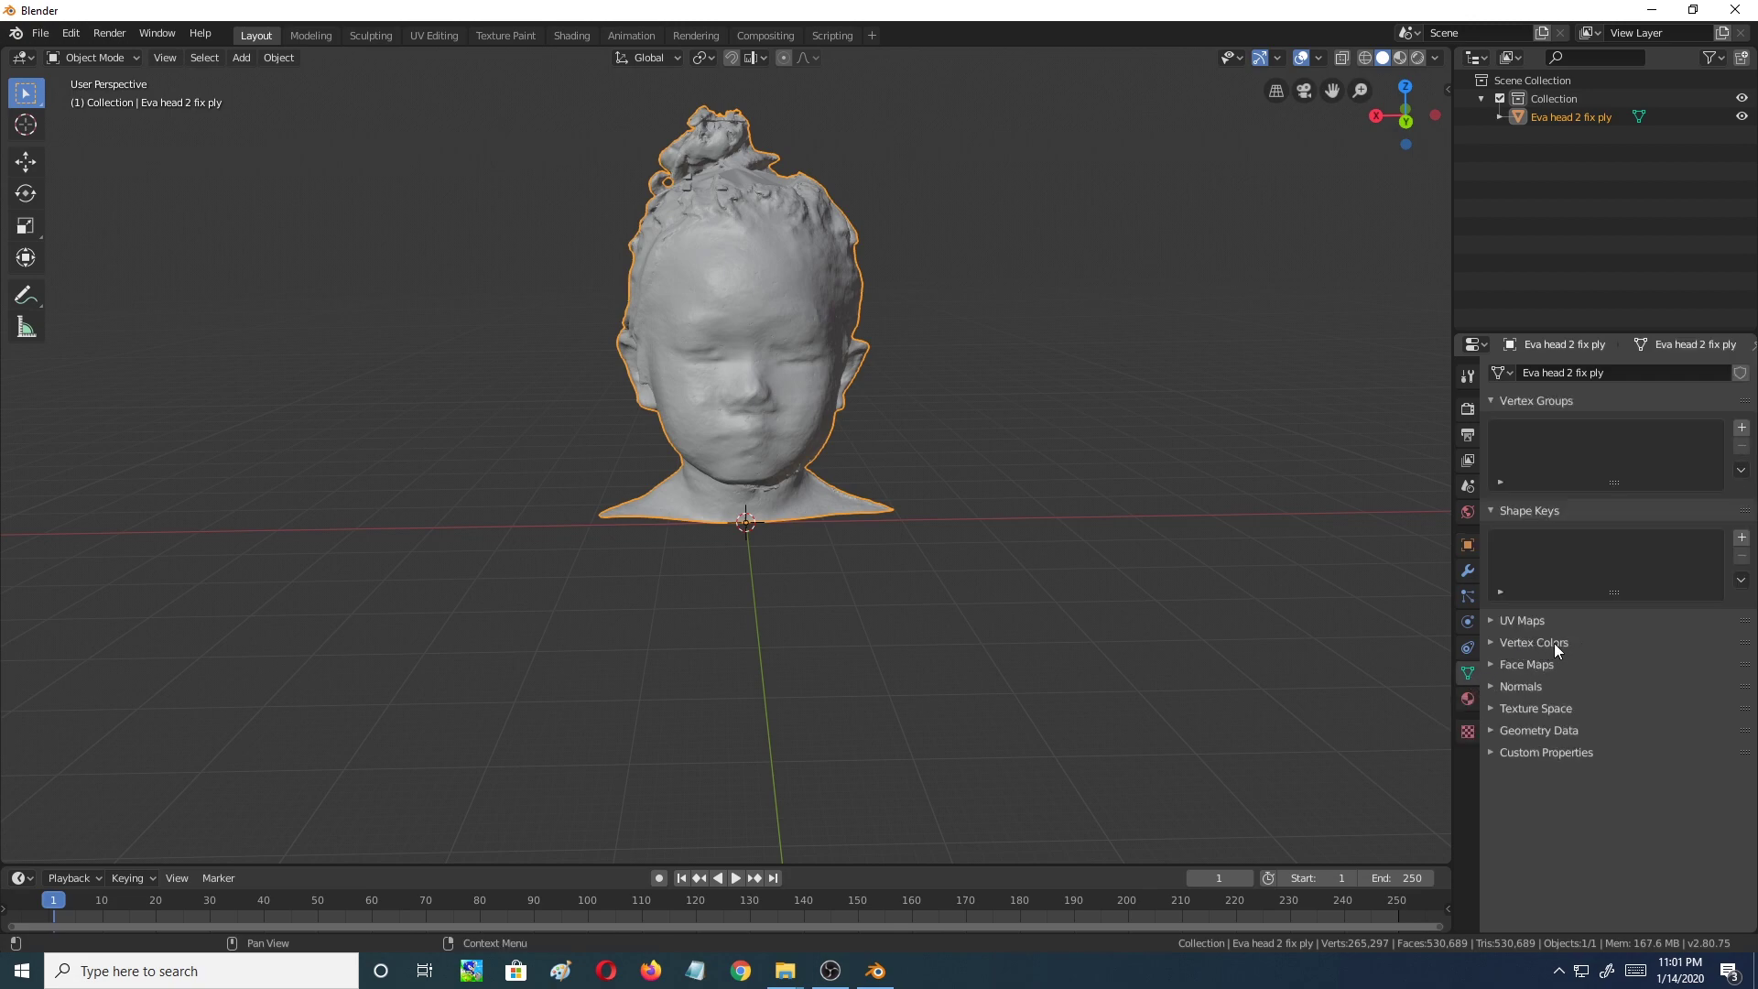
{"action": "left_click", "coordinate": [1492, 643]}
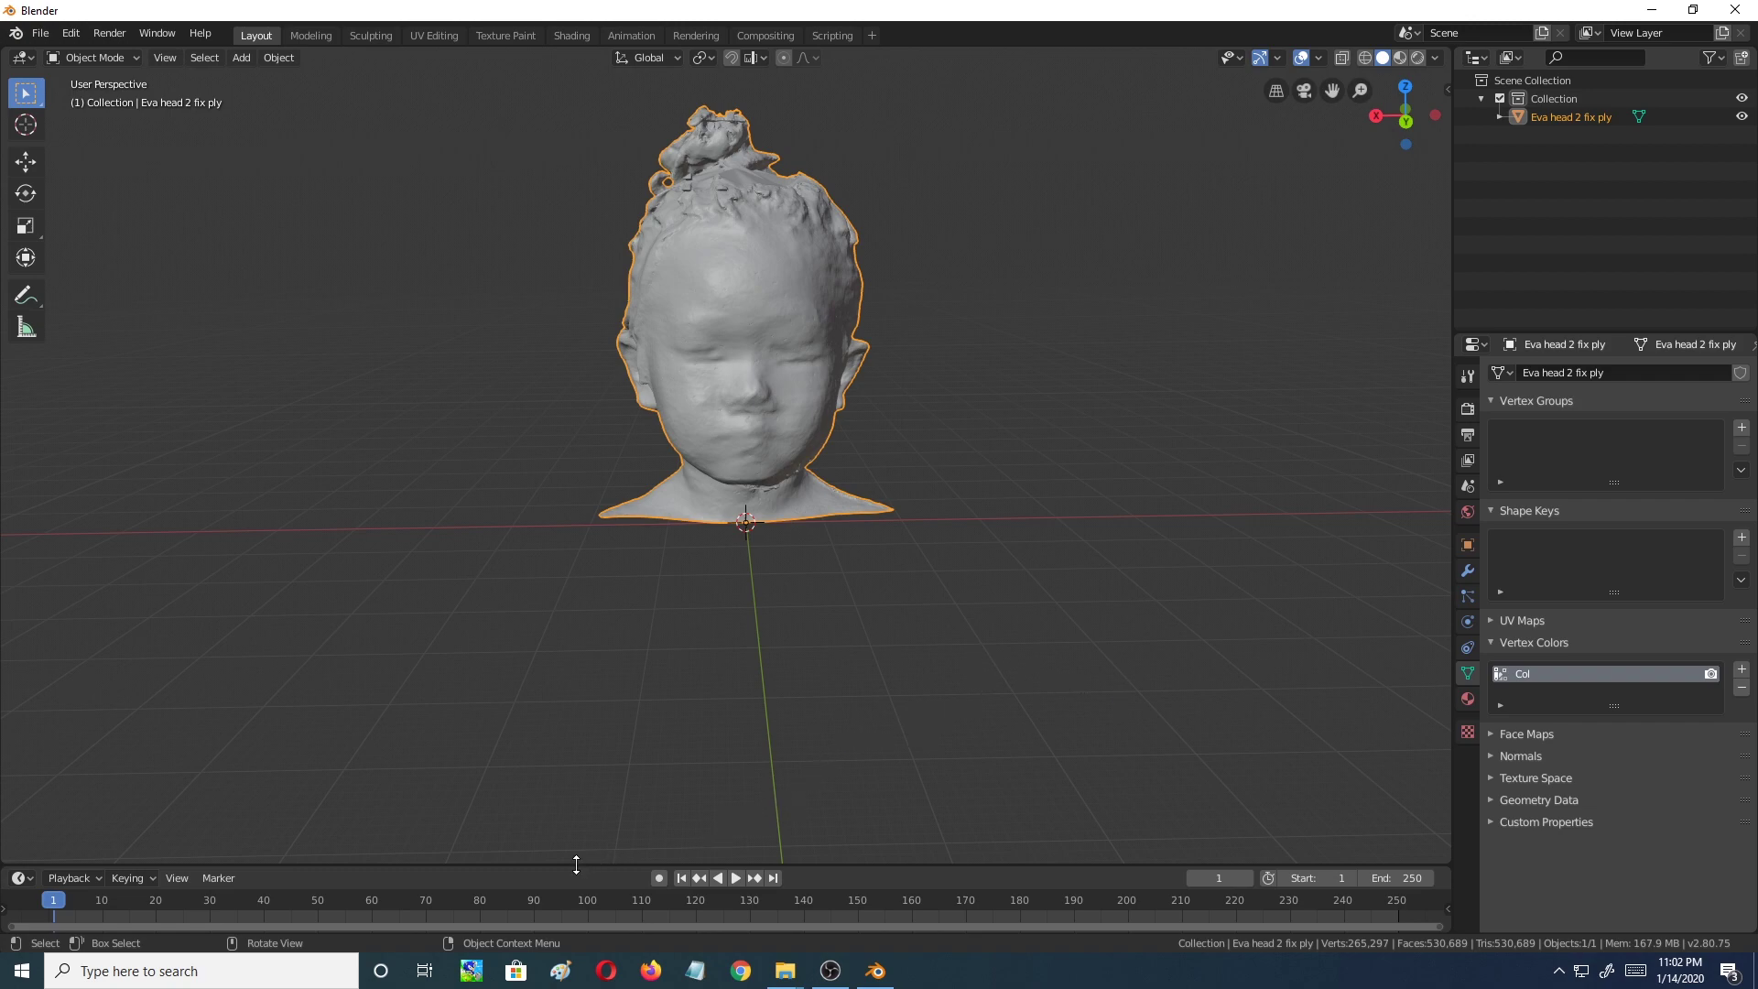
Enlarge the timeline area while keeping the whole head in view, and change that area into a Shader Editor
{"action": "left_click_drag", "start_coordinate": [575, 862], "coordinate": [618, 422]}
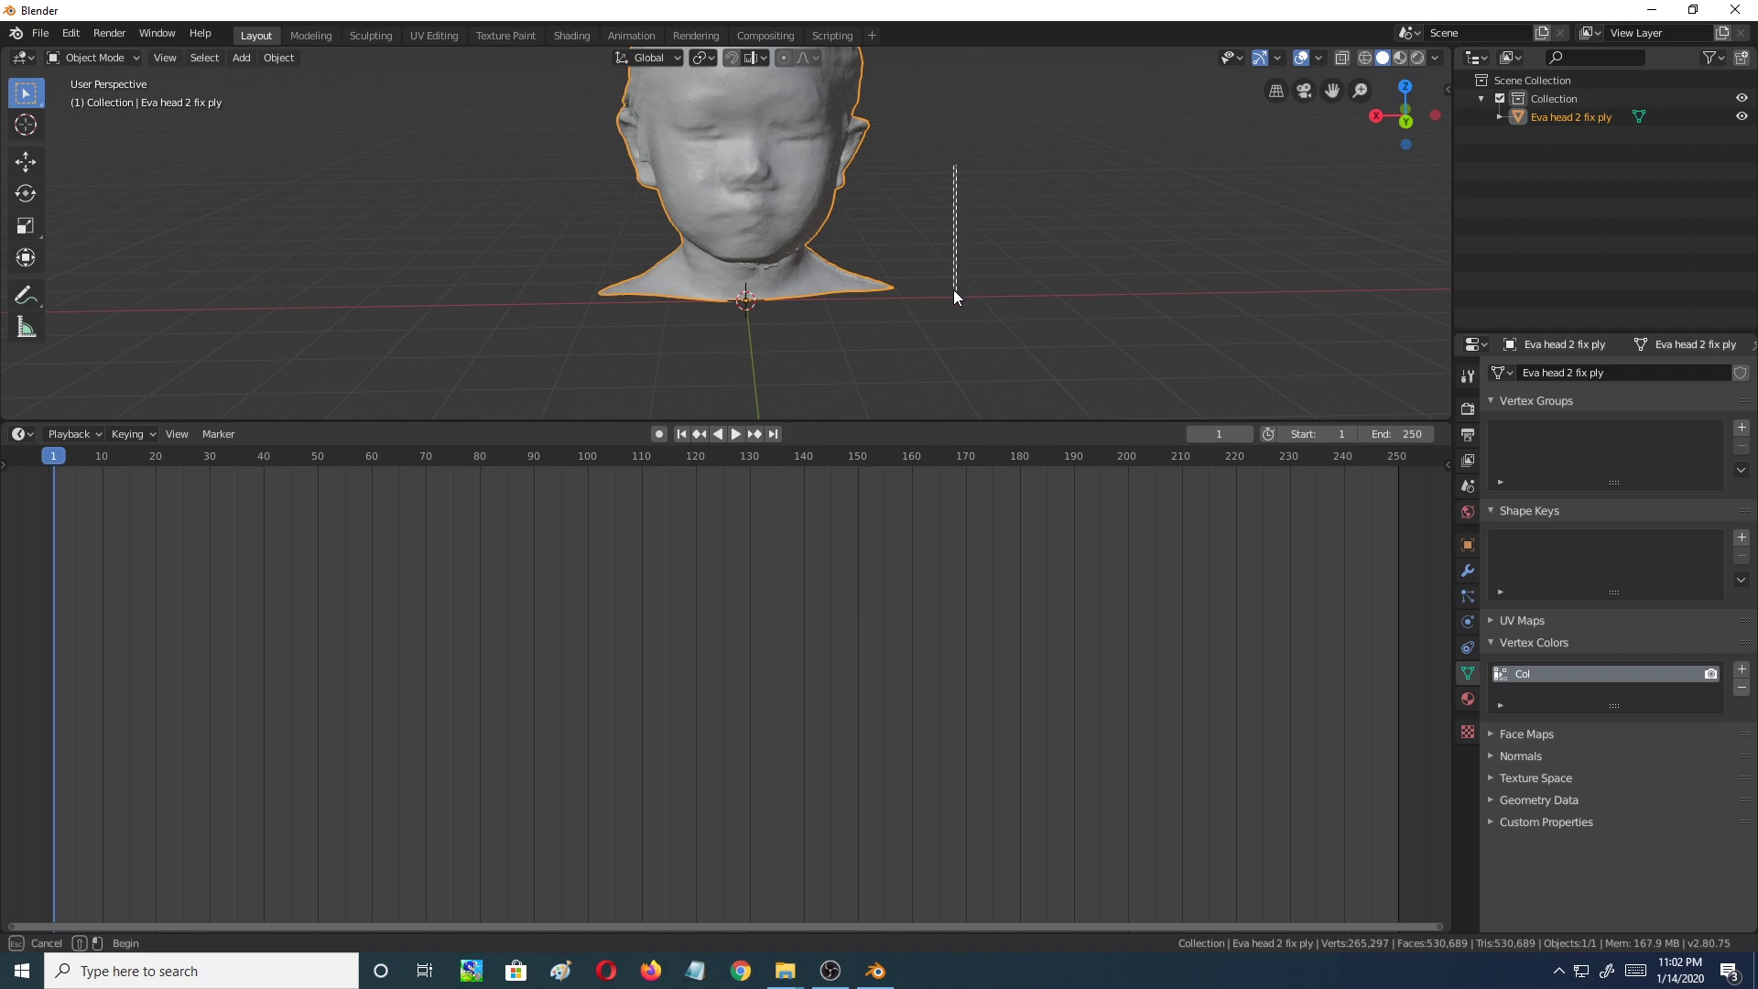
{"action": "middle_click_drag", "start_coordinate": [994, 221], "coordinate": [950, 397], "text": "shift"}
{"action": "left_click_drag", "start_coordinate": [945, 421], "coordinate": [952, 528]}
{"action": "middle_click_drag", "start_coordinate": [1047, 293], "coordinate": [1046, 326]}
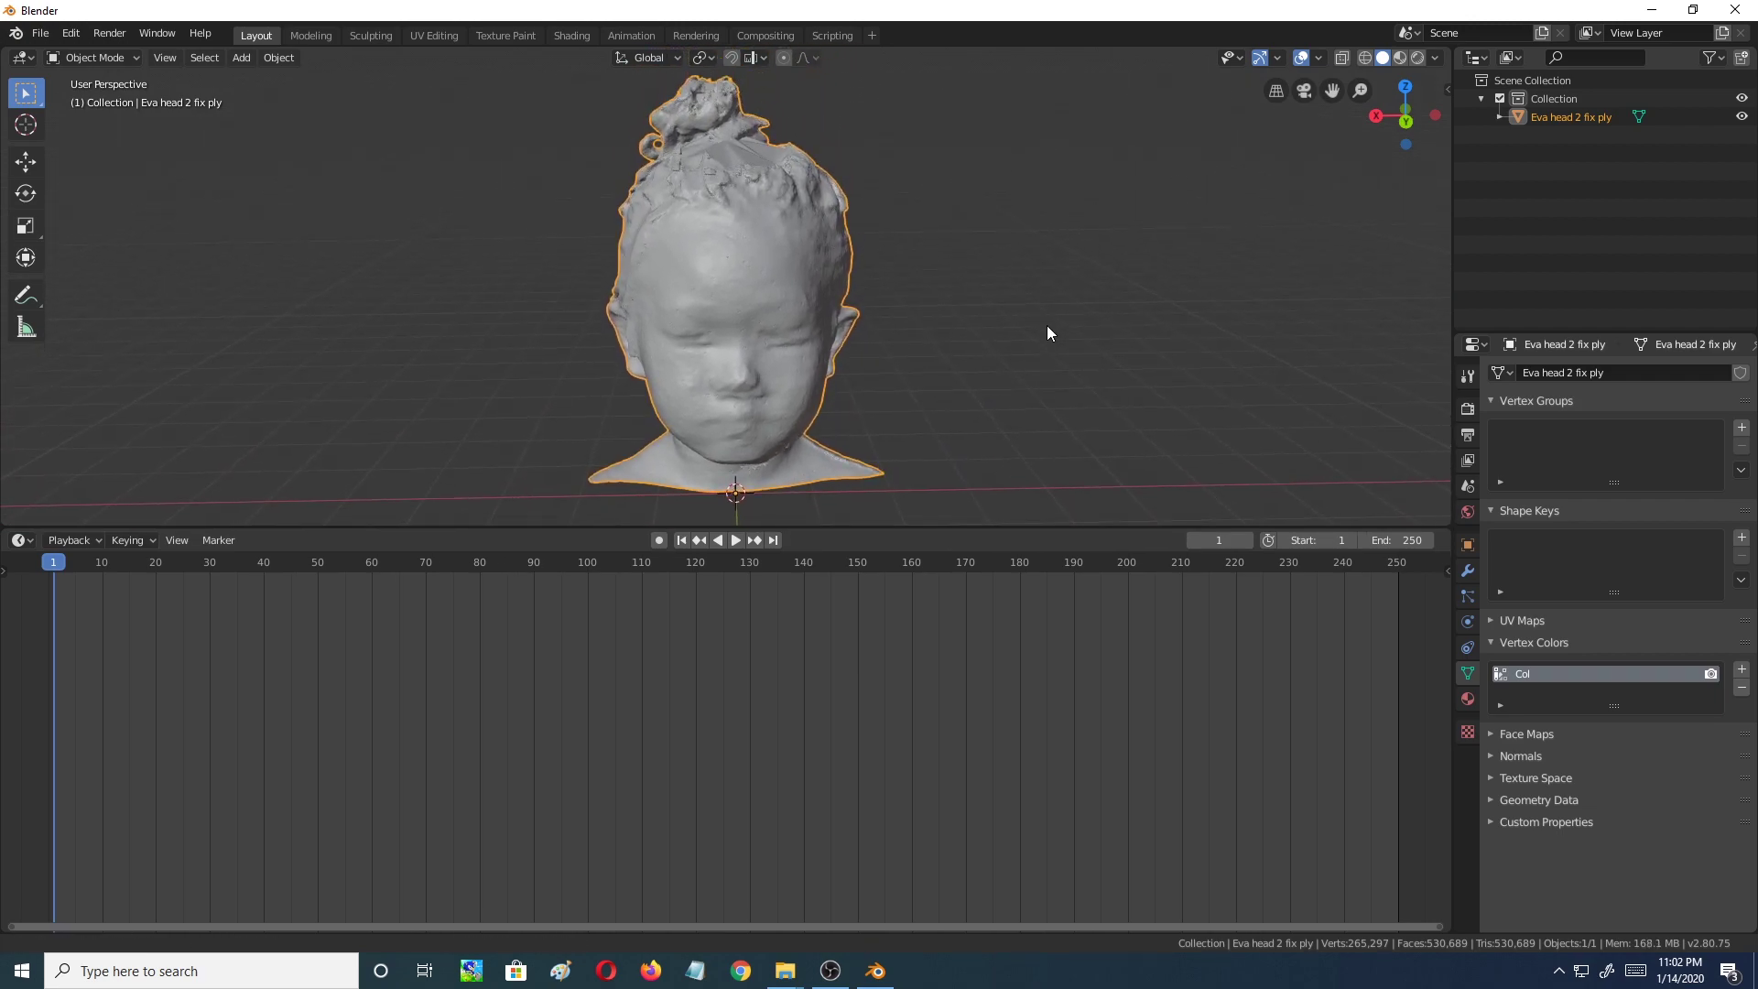
{"action": "left_click", "coordinate": [20, 540]}
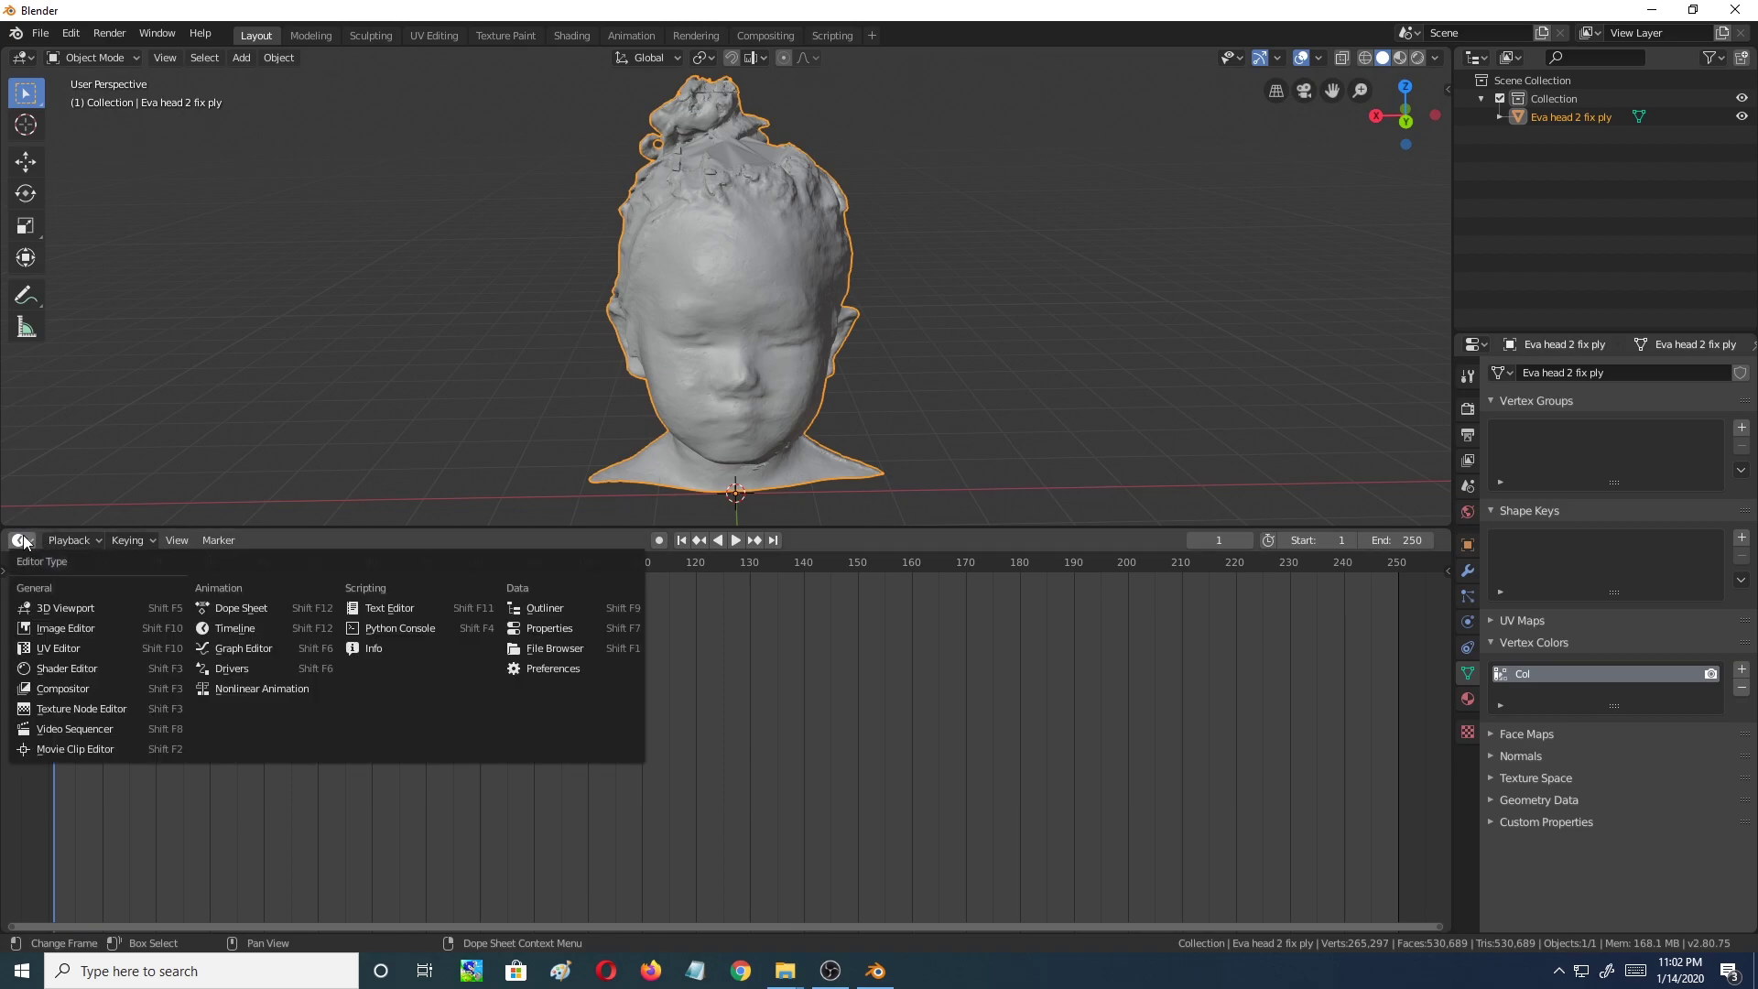
{"action": "left_click", "coordinate": [64, 669]}
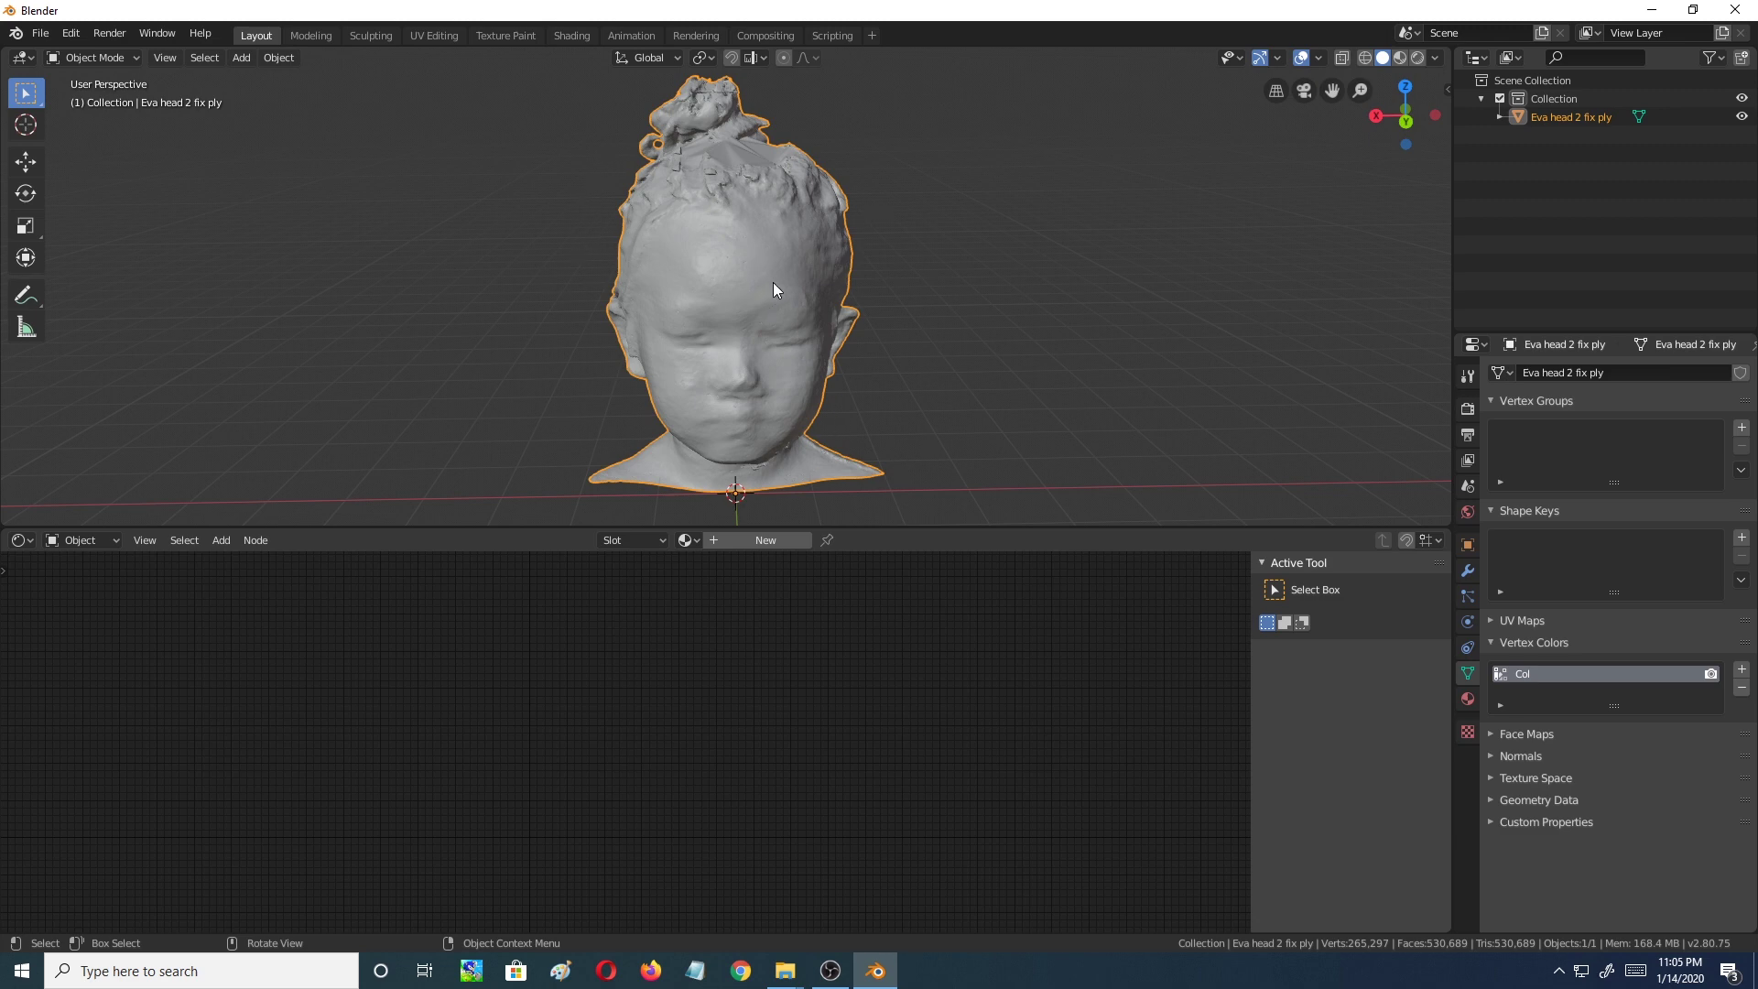
Create a new node-based material for the head and bring its nodes into view in the Shader Editor
{"action": "left_click", "coordinate": [1470, 700]}
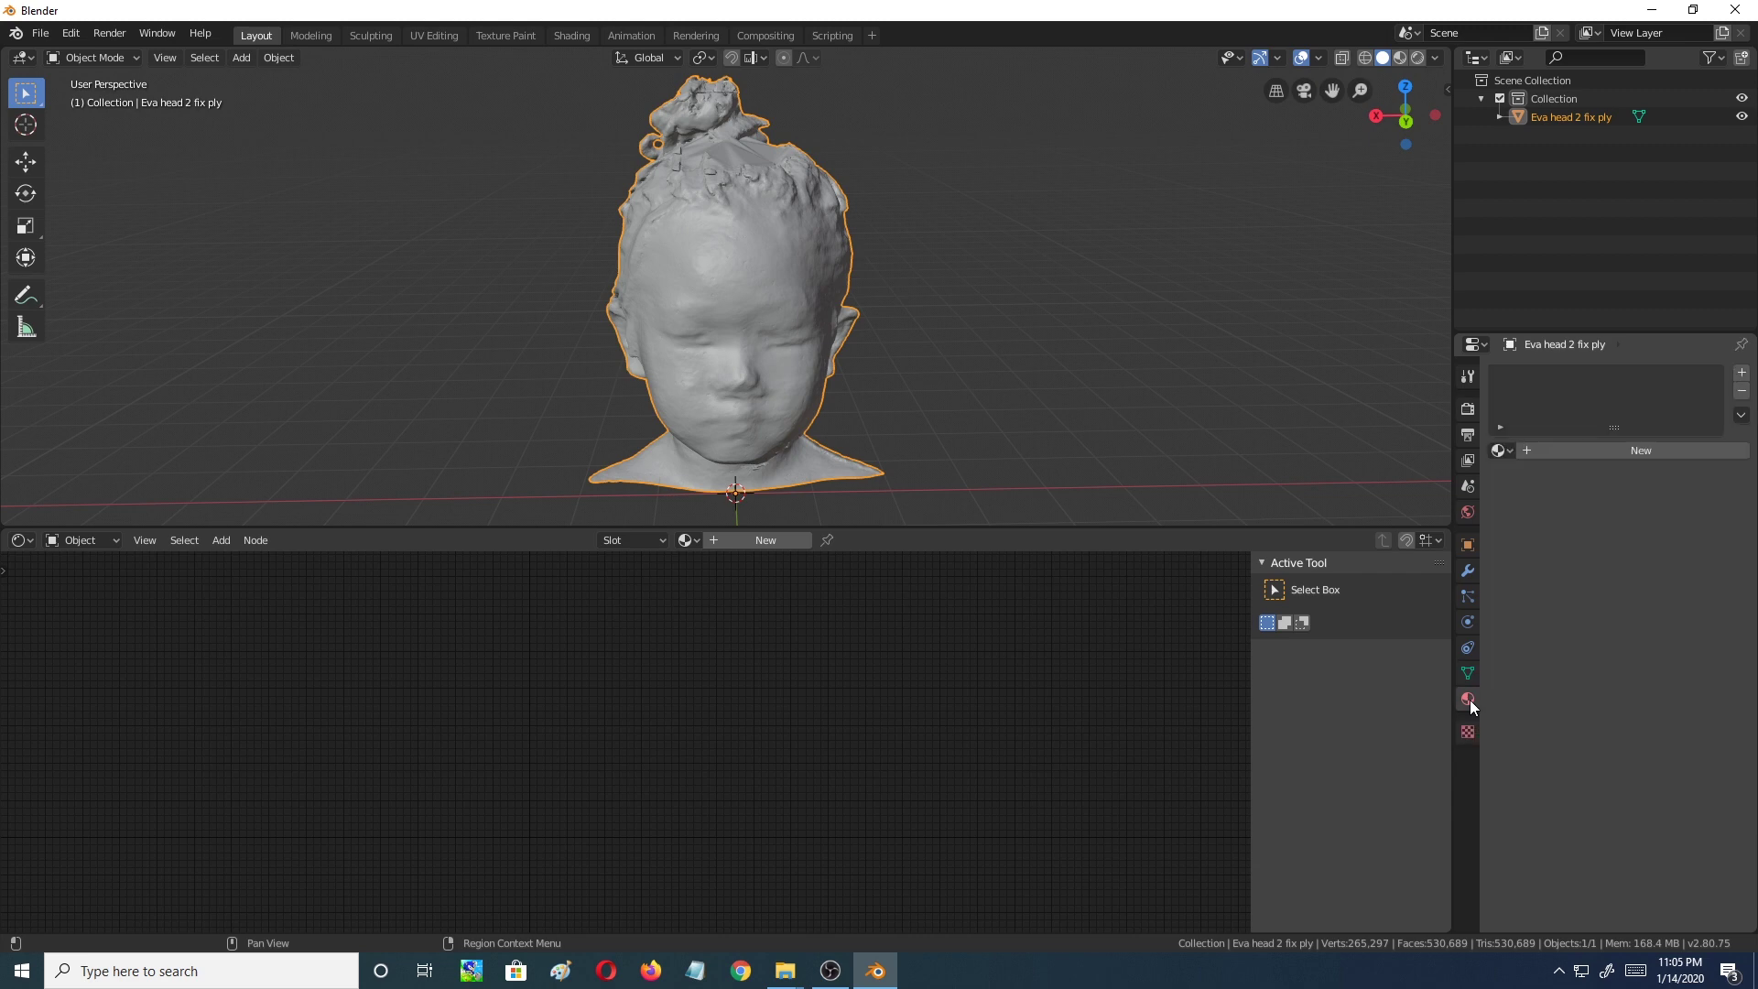
{"action": "left_click", "coordinate": [1611, 449]}
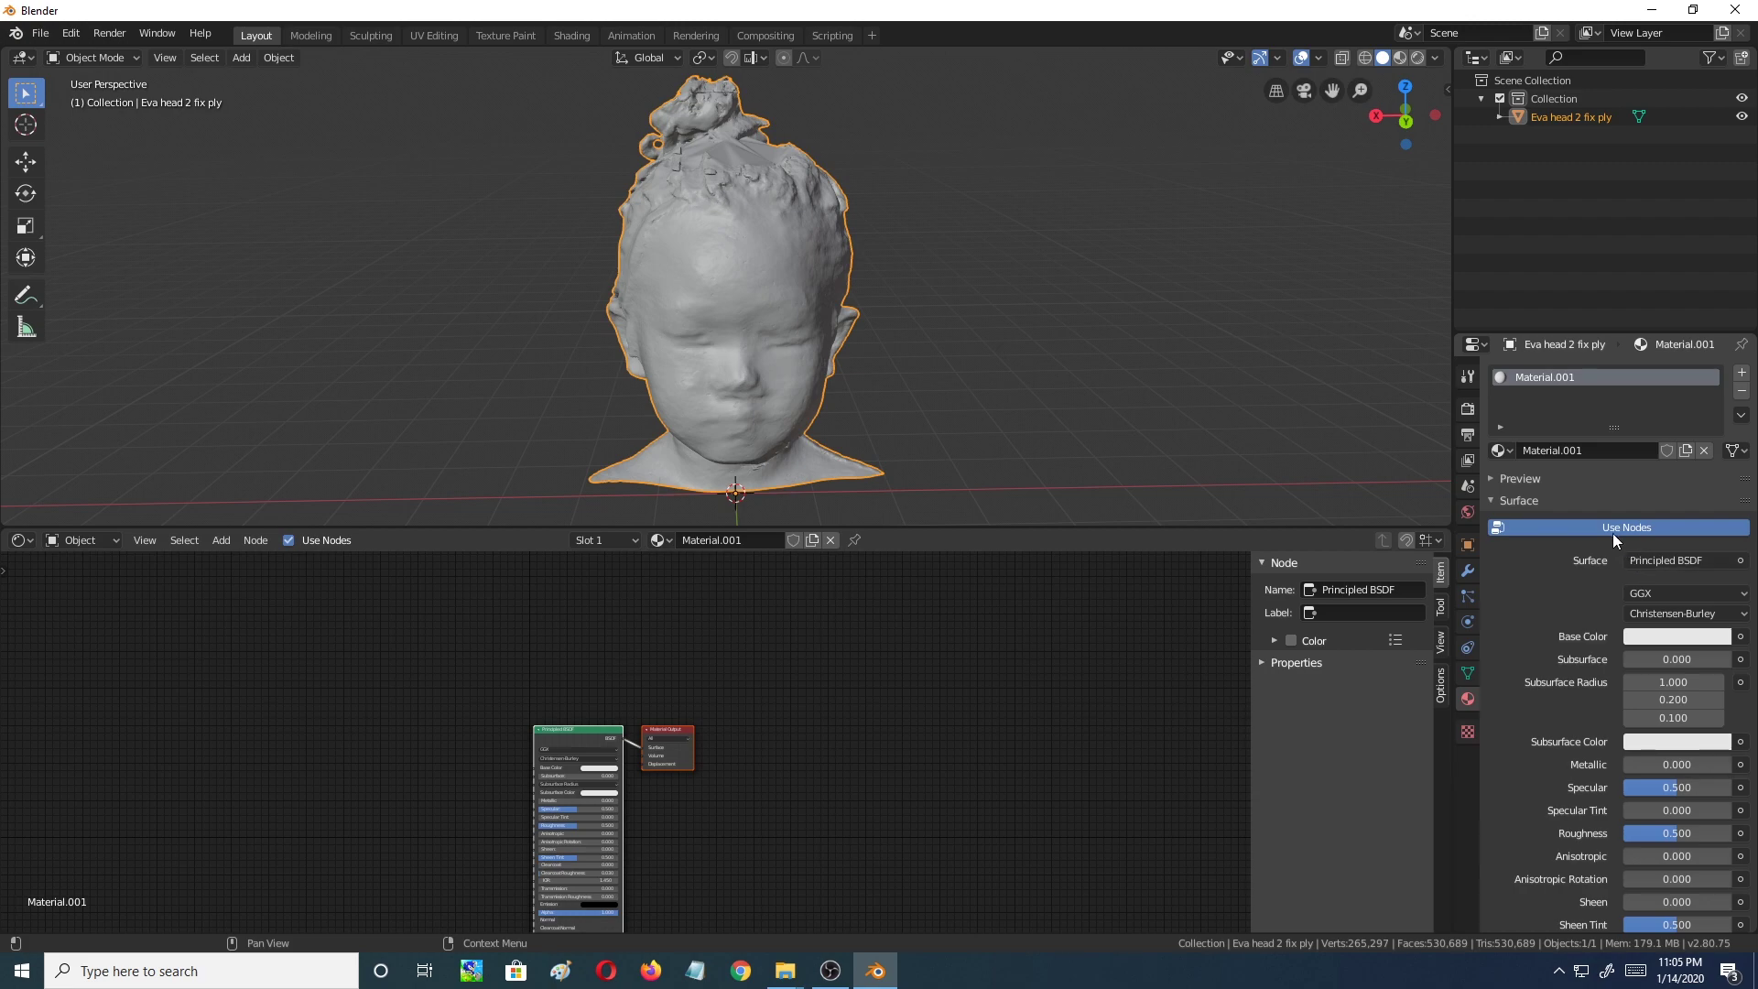
{"action": "left_click_drag", "start_coordinate": [561, 729], "coordinate": [961, 630]}
{"action": "scroll", "coordinate": [803, 706], "scroll_direction": "up", "scroll_amount": 1}
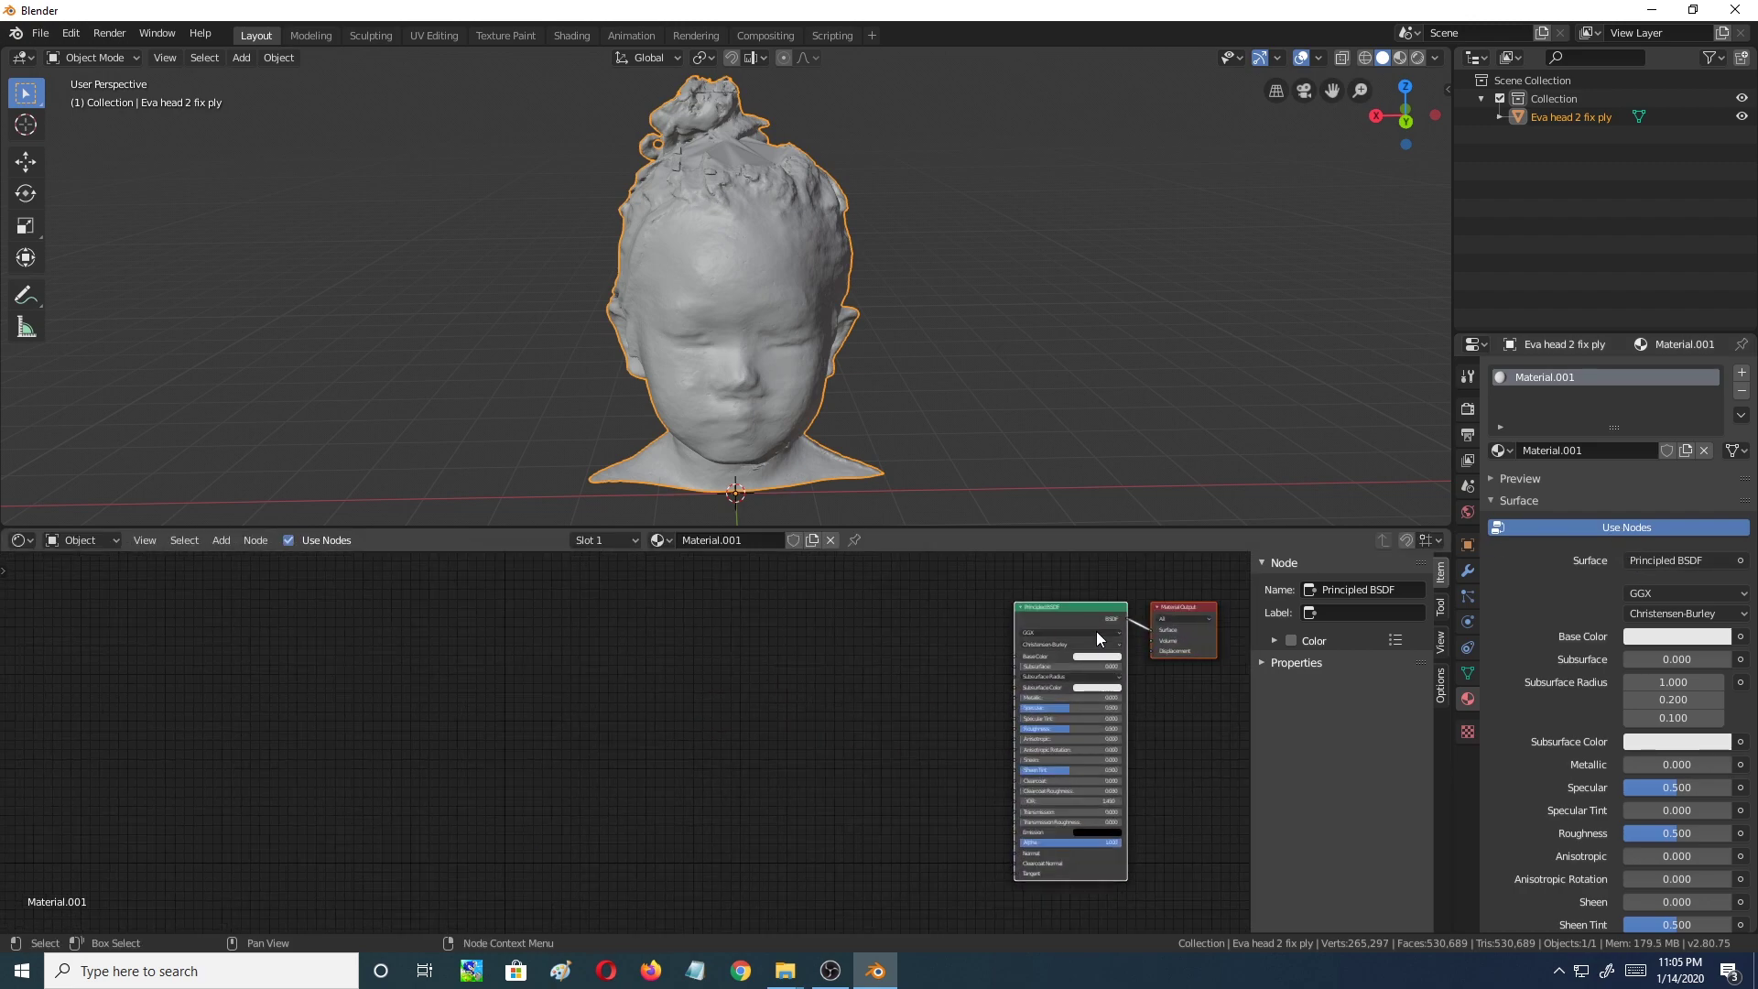
Check the head's vertex color layer name and add an Attribute node beside the Principled BSDF node
{"action": "left_click_drag", "start_coordinate": [1080, 650], "coordinate": [1029, 648]}
{"action": "scroll", "coordinate": [852, 678], "scroll_direction": "up", "scroll_amount": 1}
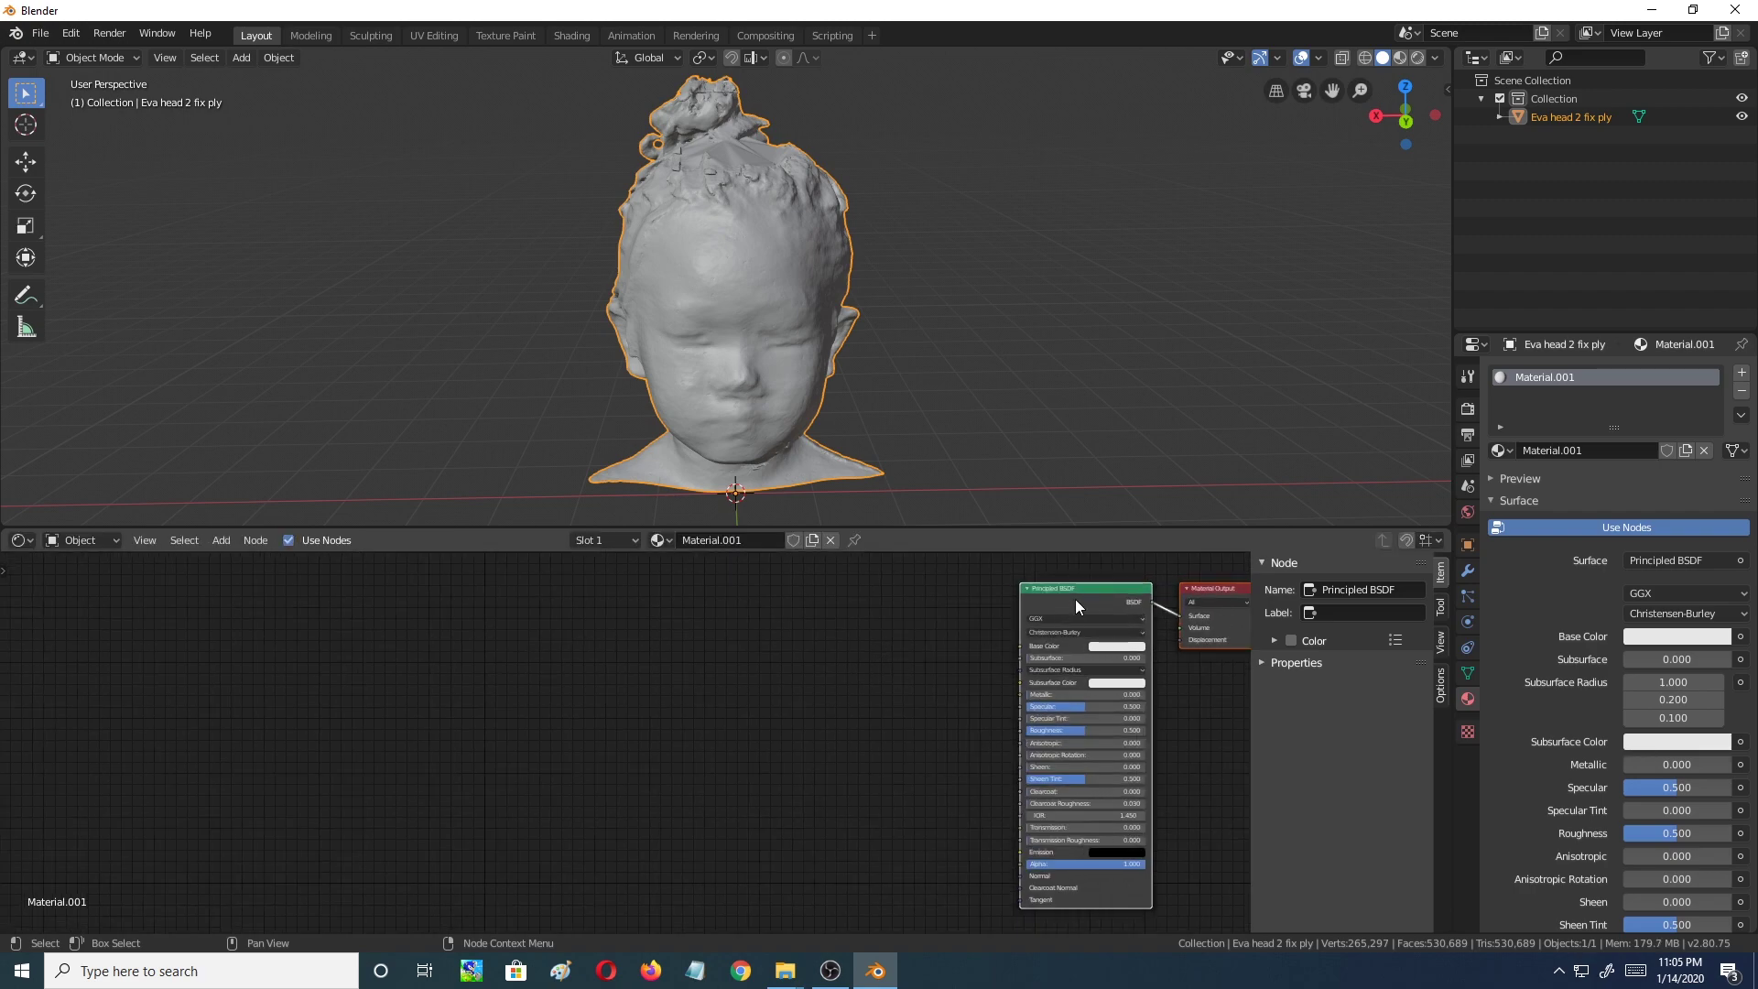
{"action": "left_click_drag", "start_coordinate": [1089, 597], "coordinate": [1048, 597]}
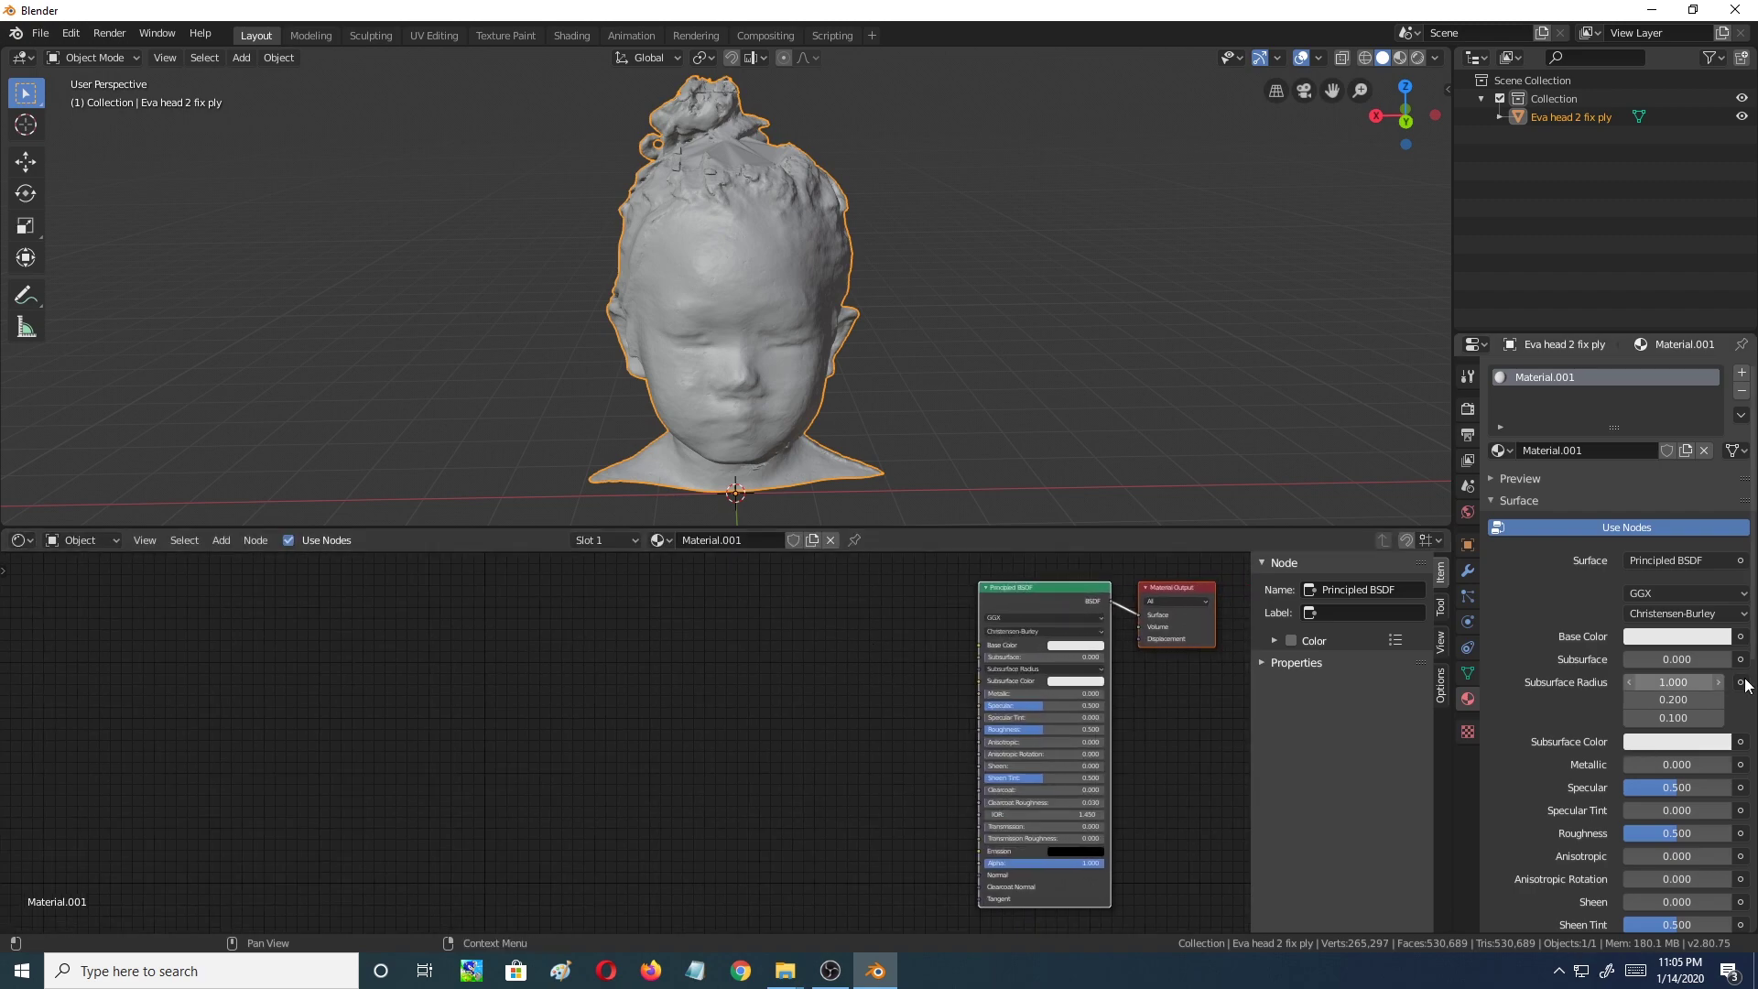
{"action": "left_click", "coordinate": [1468, 675]}
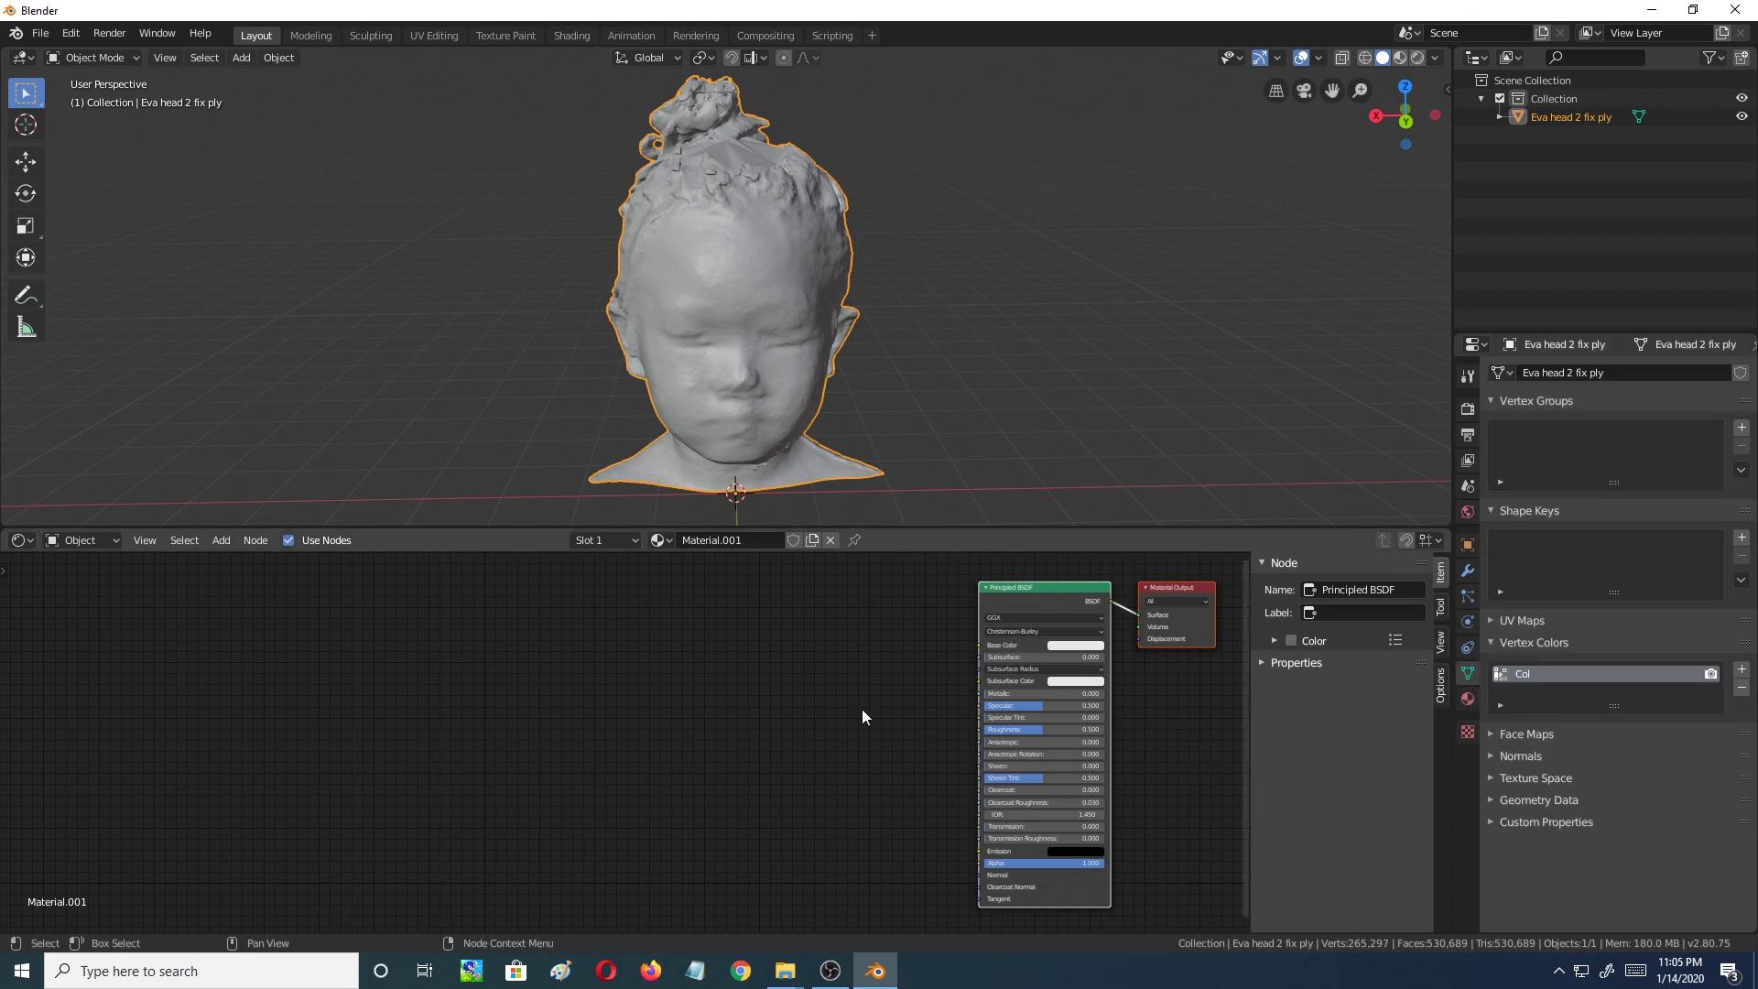
{"action": "key", "text": "shift+a"}
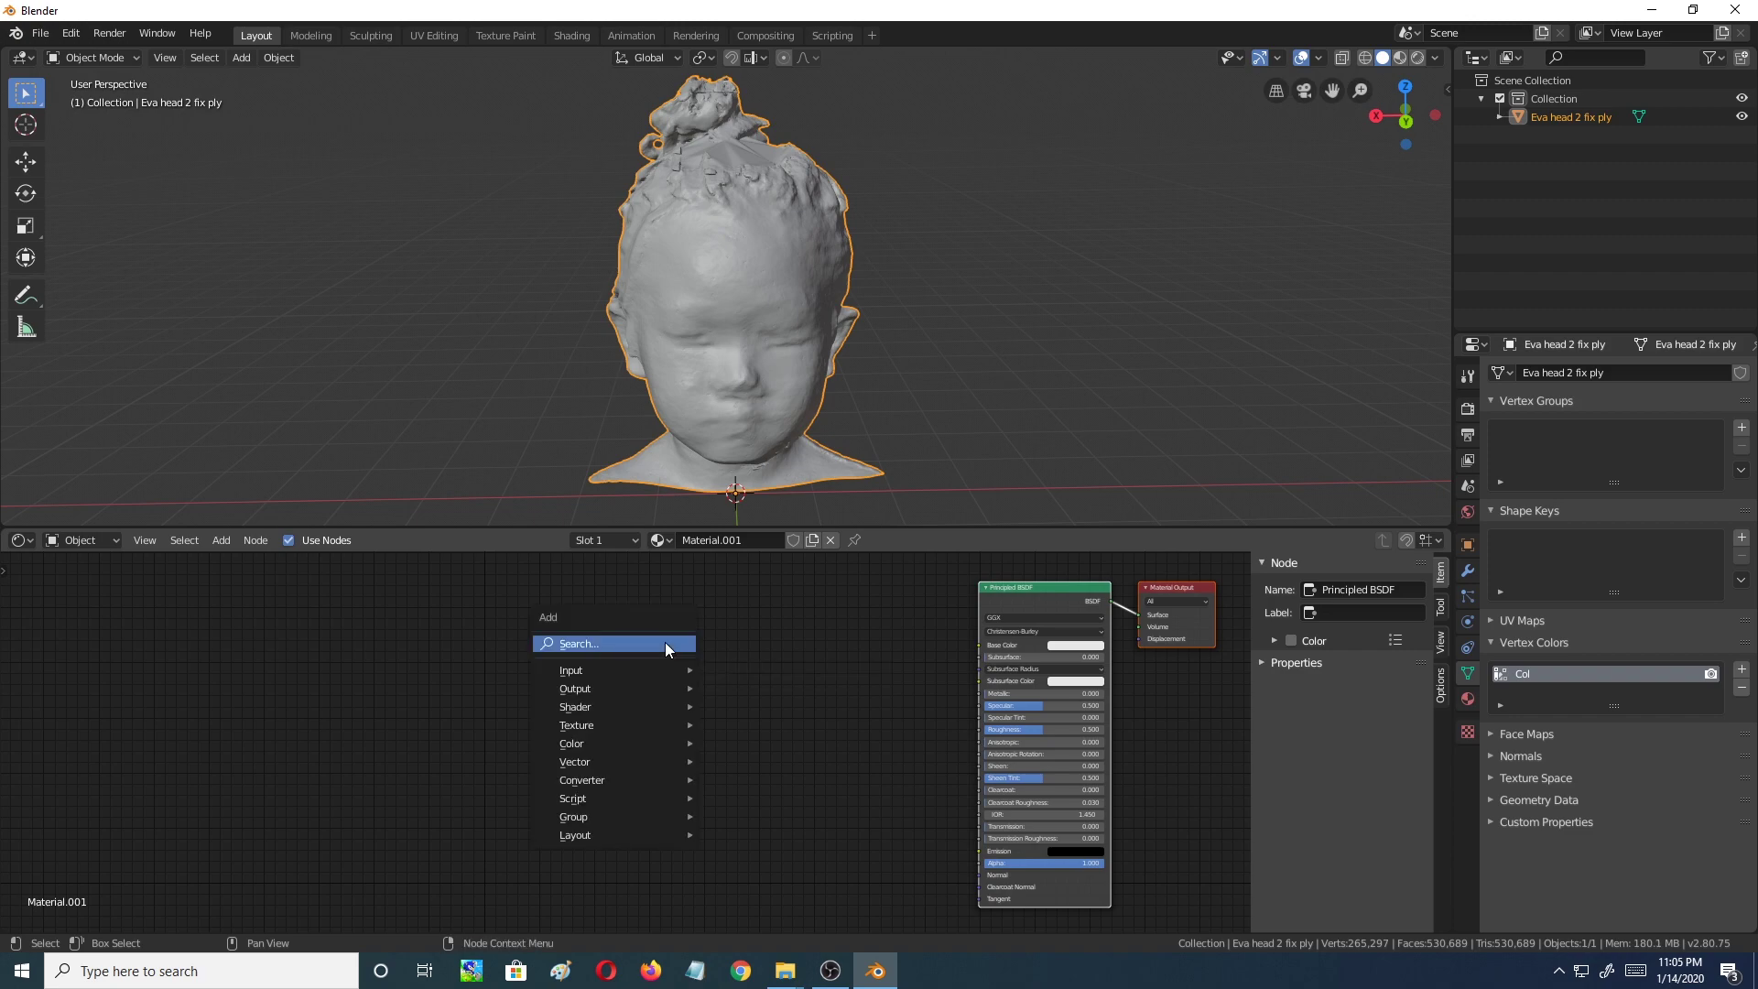
{"action": "left_click", "coordinate": [665, 641]}
{"action": "type", "text": "att"}
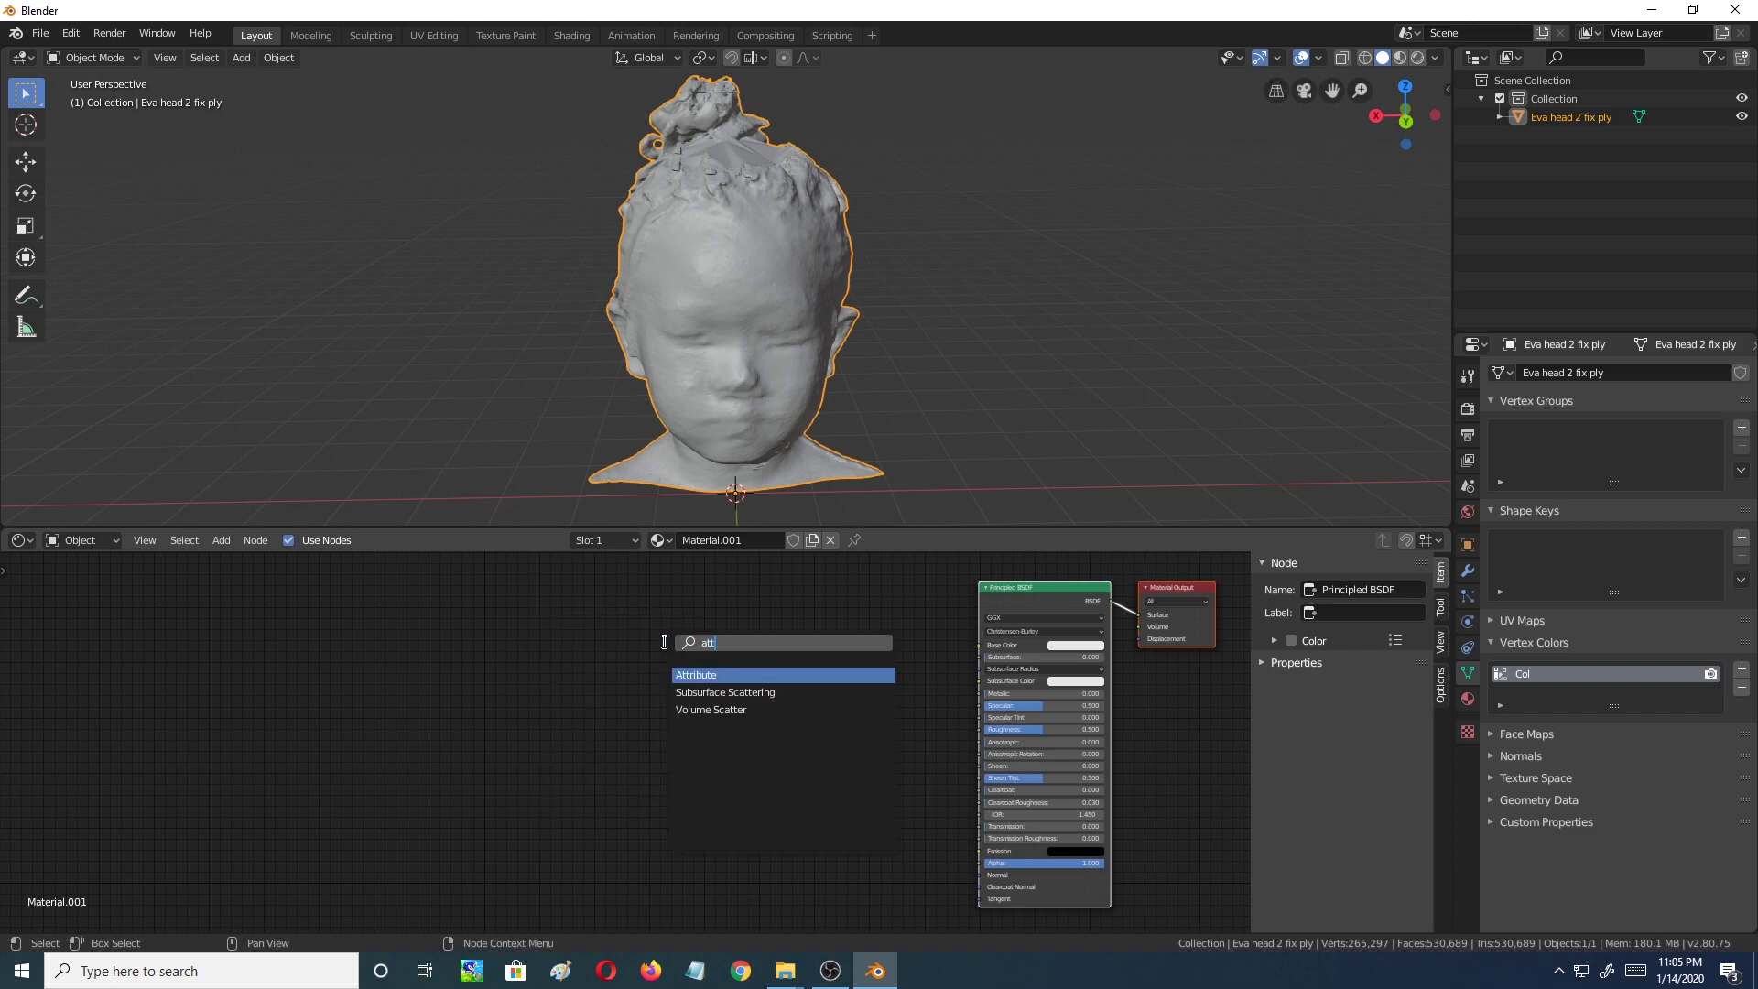
{"action": "key", "text": "Return"}
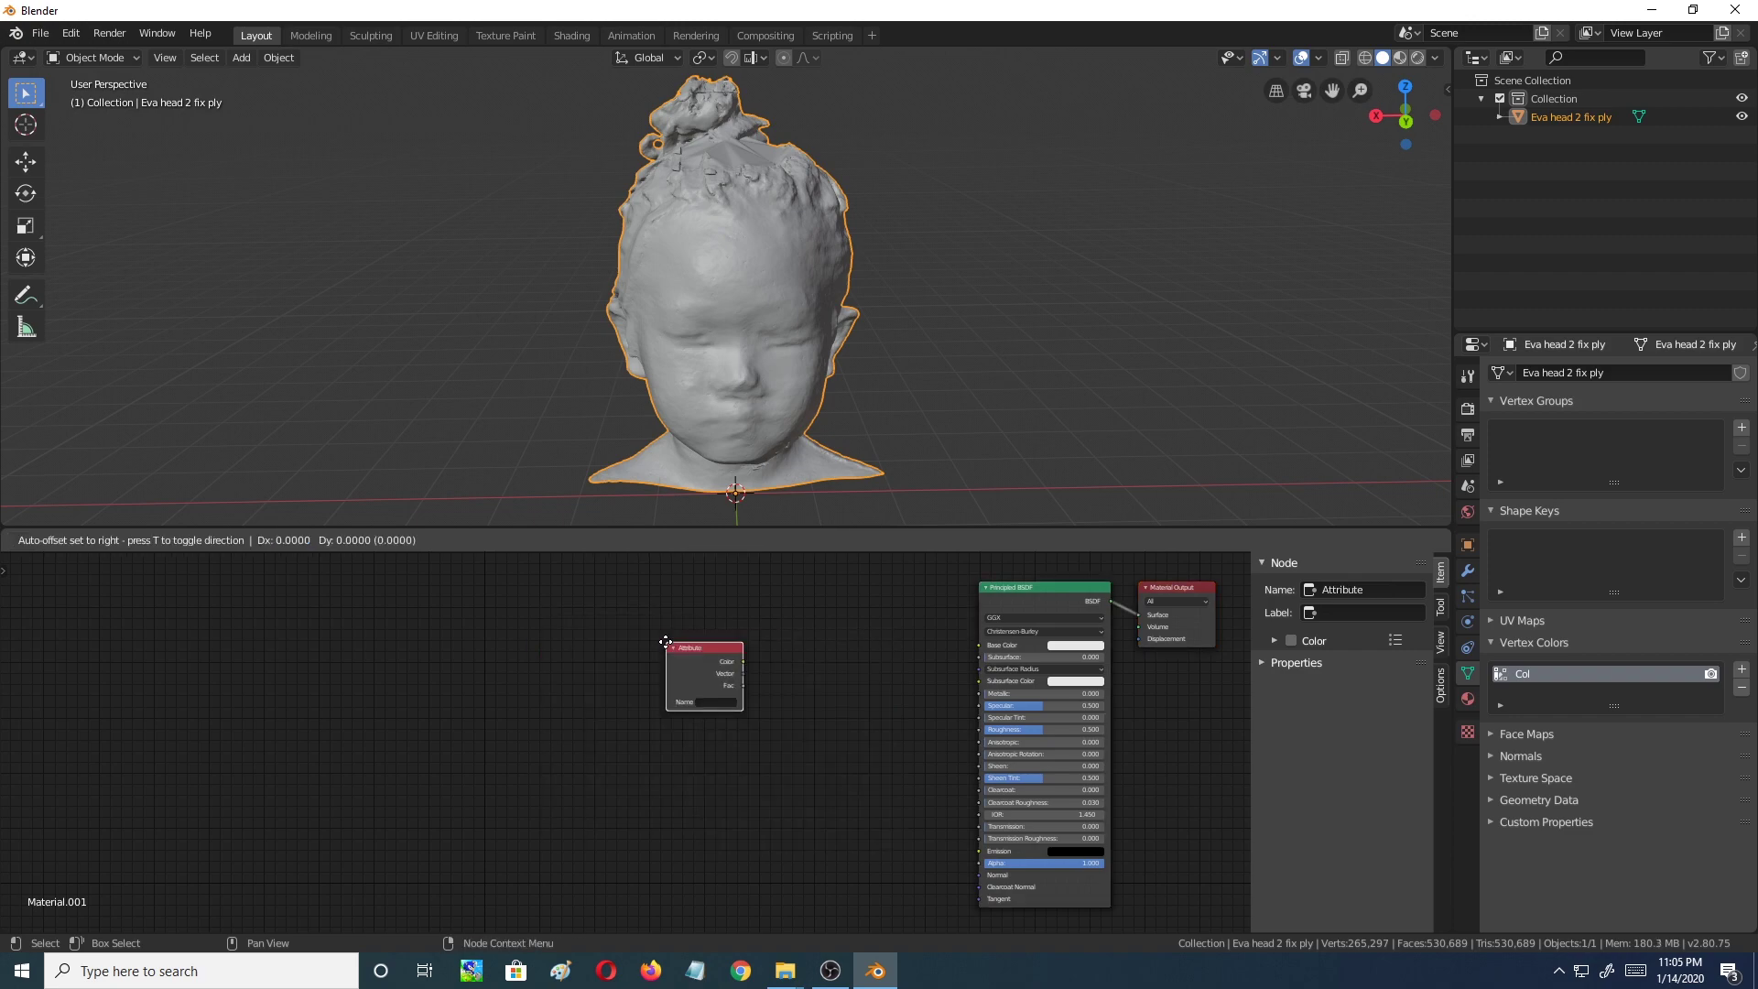
{"action": "left_click", "coordinate": [812, 601]}
Set the Attribute node's name to Col and move the node slightly closer to the Principled BSDF
{"action": "left_click", "coordinate": [853, 663]}
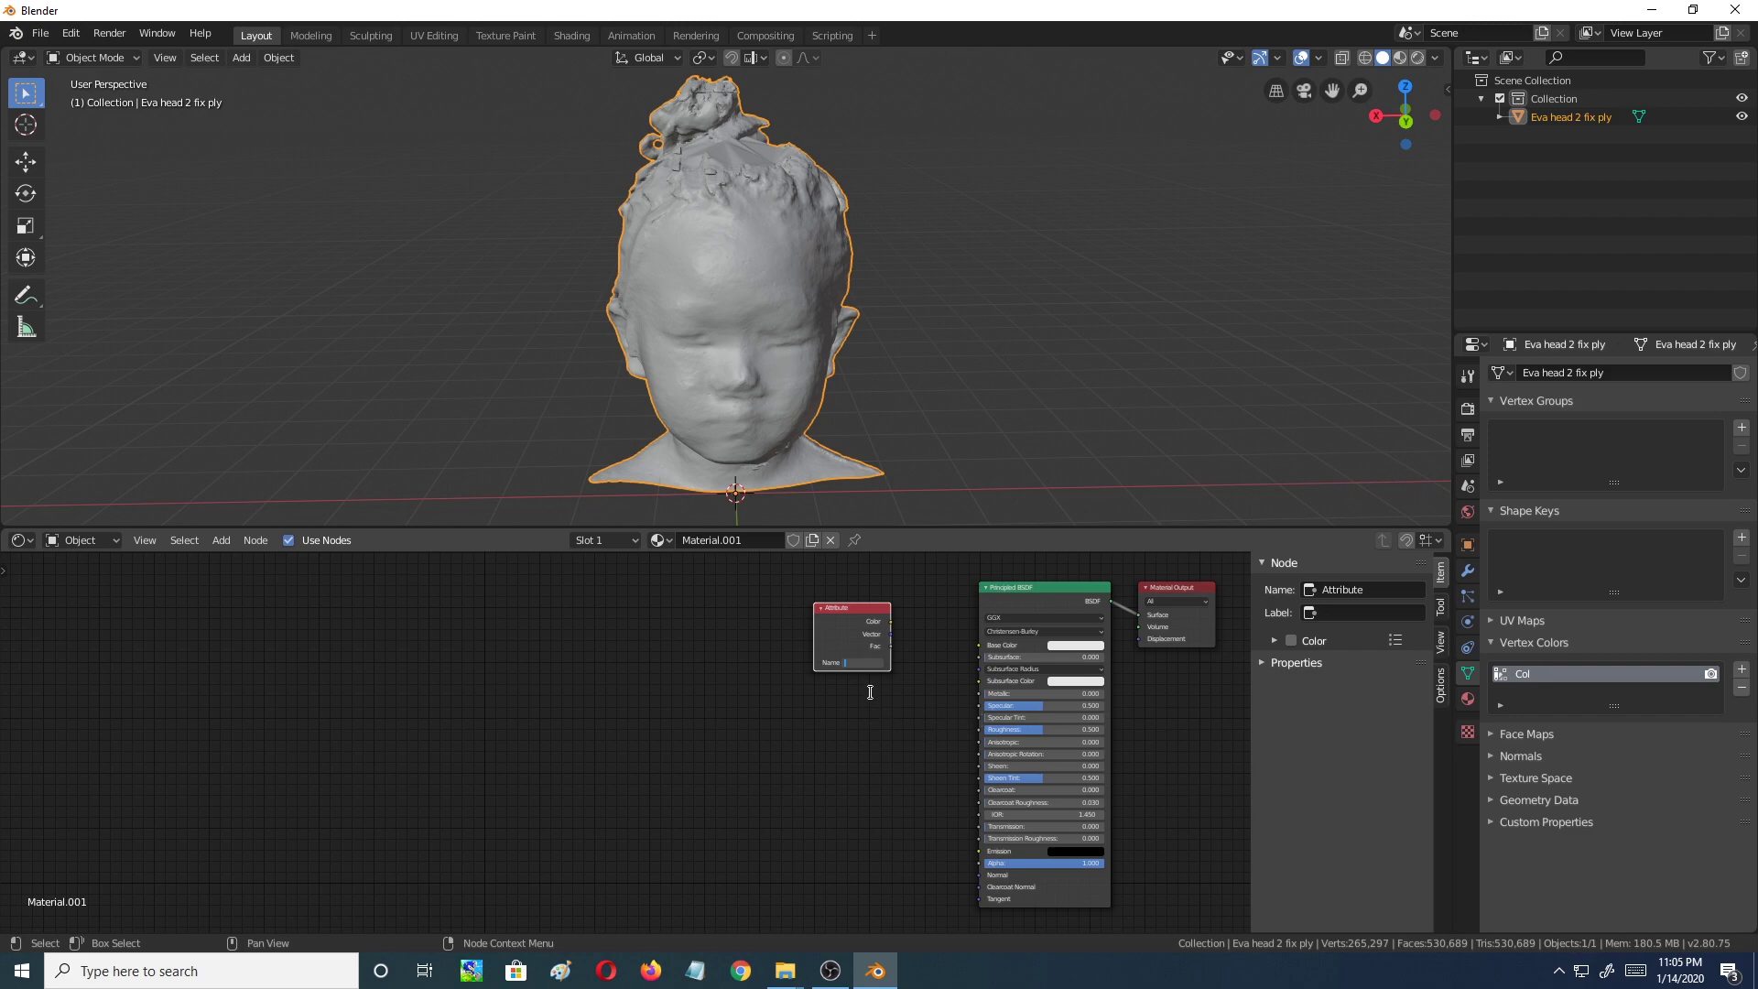
{"action": "type", "text": "Col"}
{"action": "key", "text": "Return"}
{"action": "left_click_drag", "start_coordinate": [848, 604], "coordinate": [873, 606]}
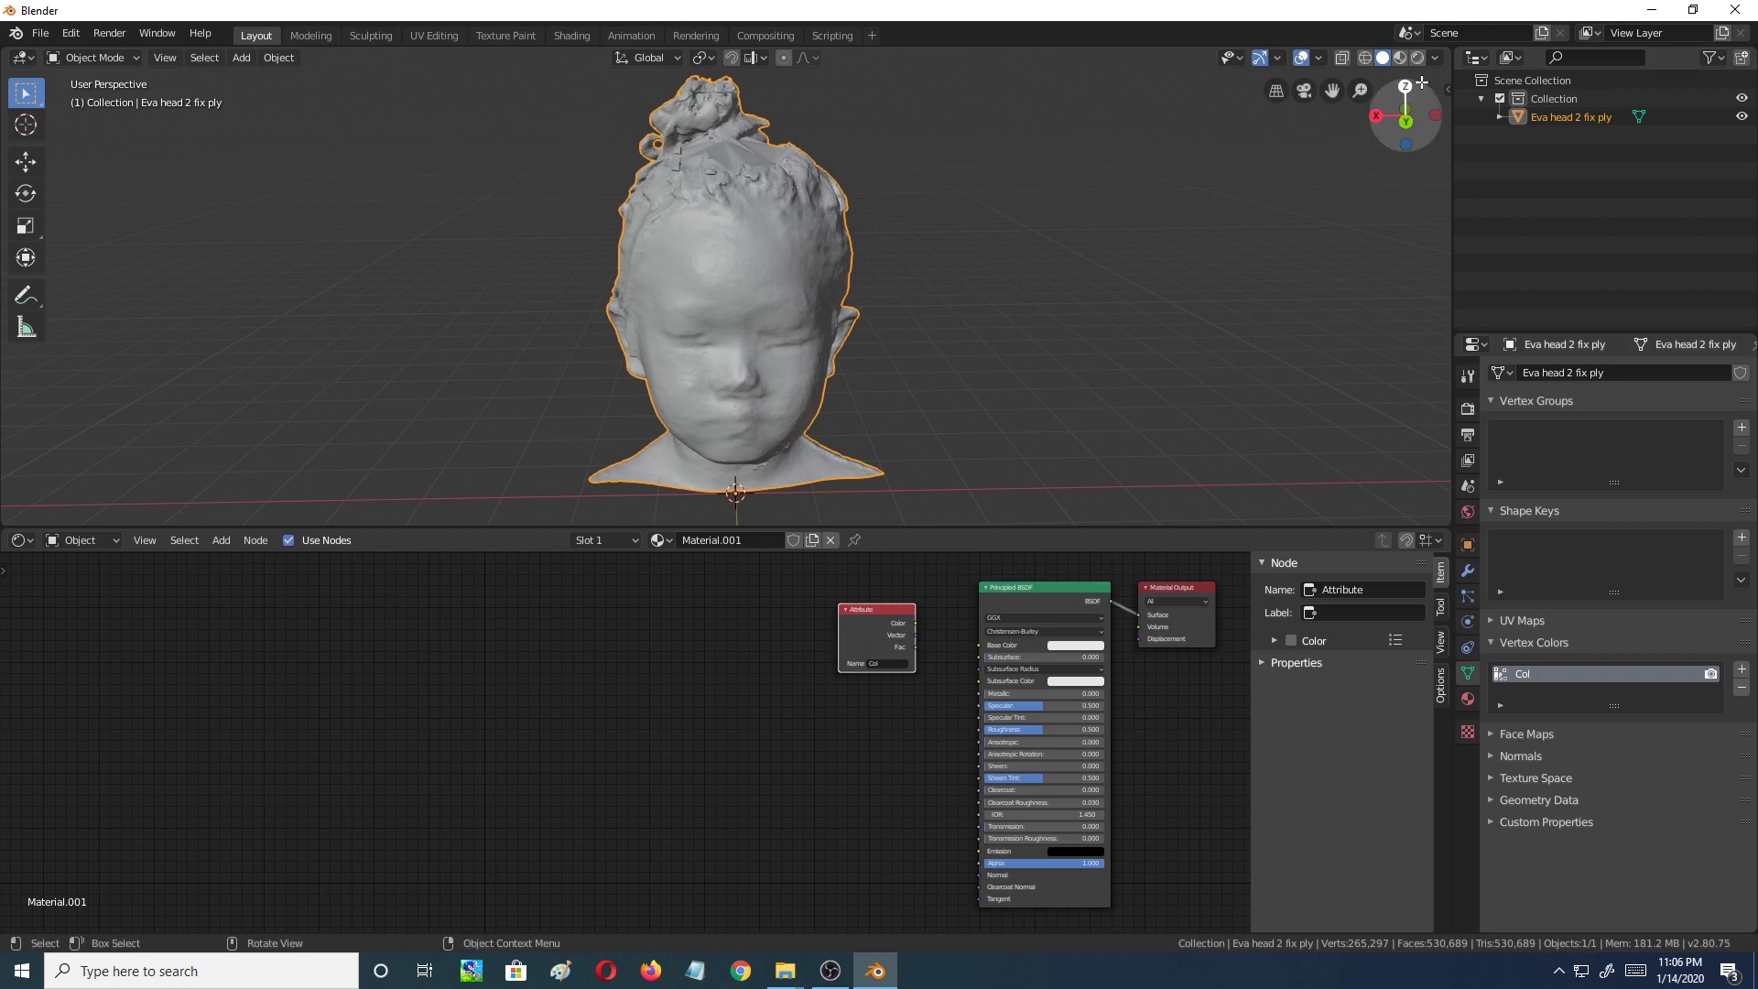
Switch the viewport to LookDev shading and link the Attribute node's Color output to the Material Output's Surface input
{"action": "left_click", "coordinate": [1401, 58]}
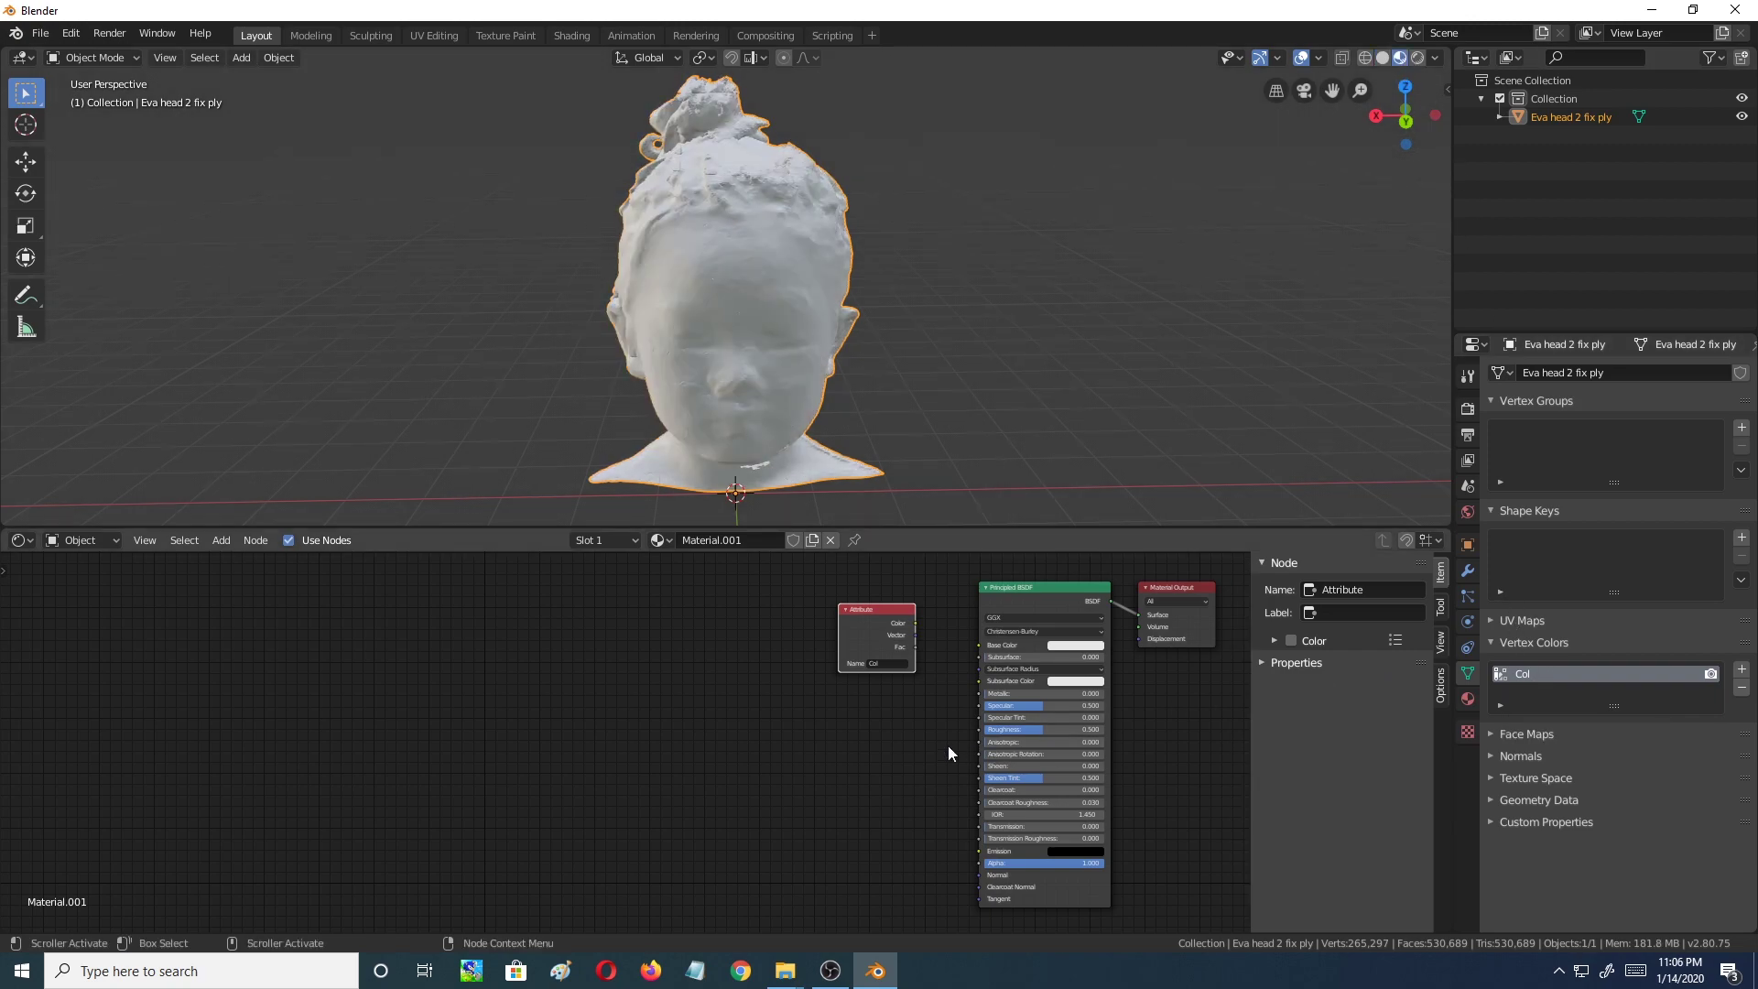
{"action": "left_click_drag", "start_coordinate": [915, 623], "coordinate": [1133, 619]}
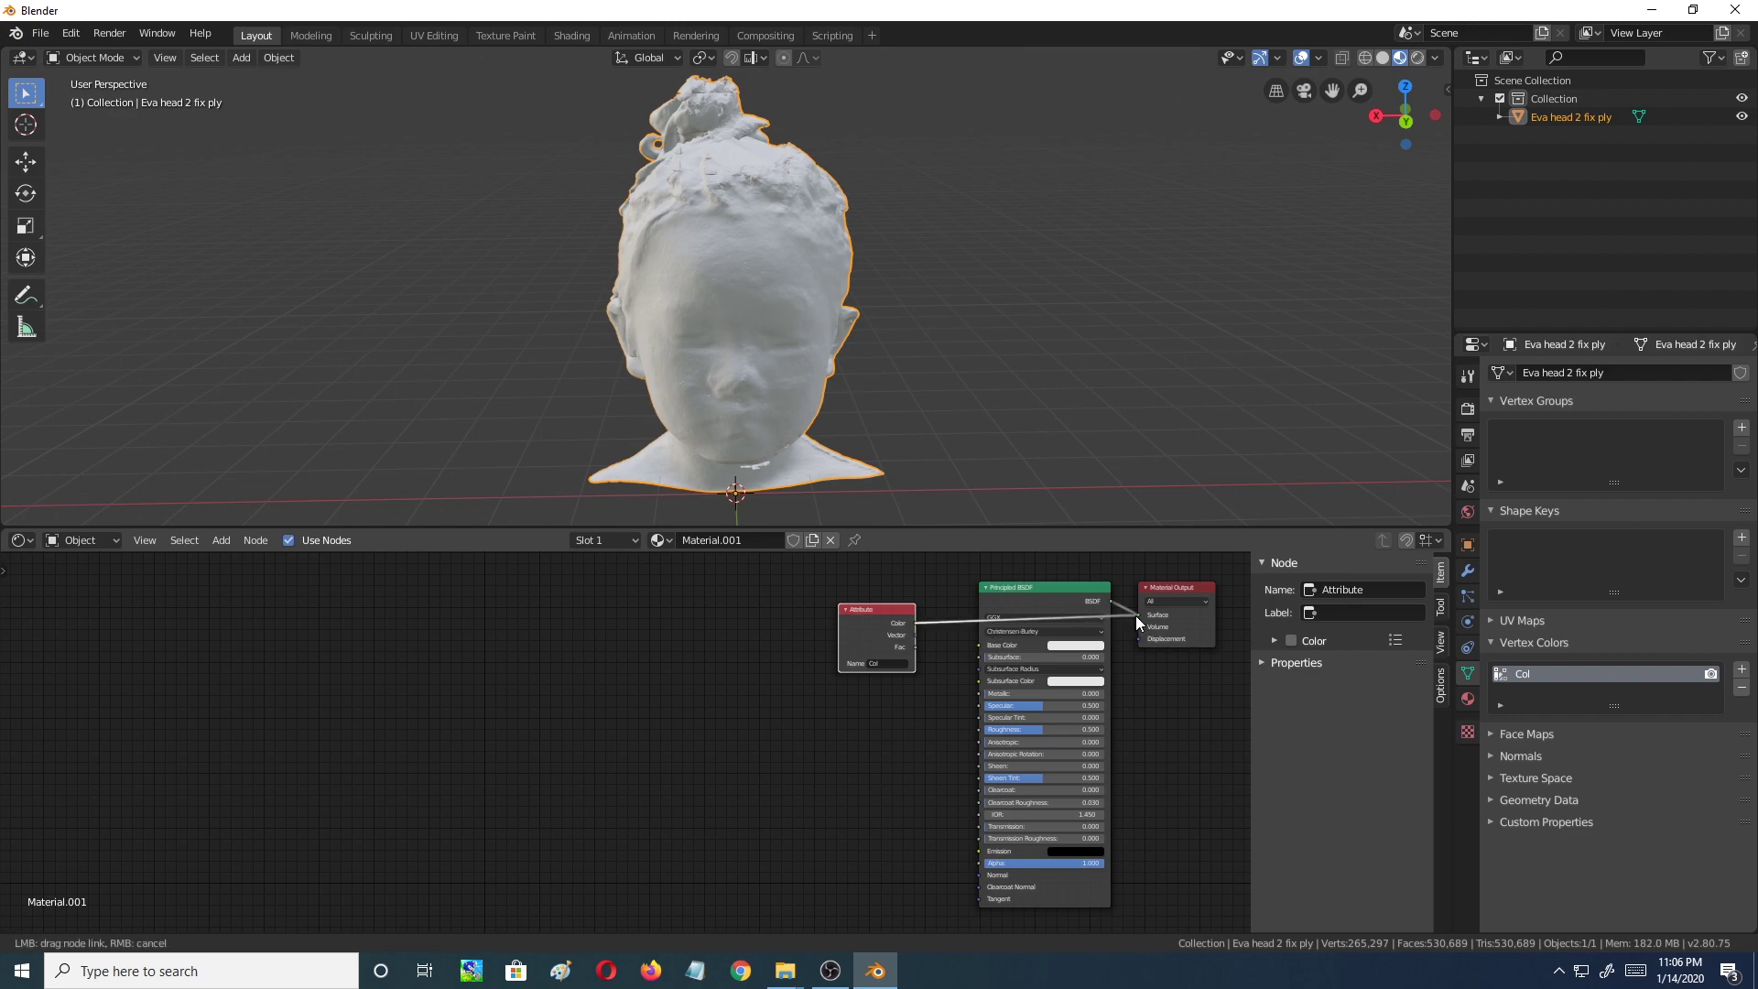
{"action": "left_click_drag", "start_coordinate": [1136, 618], "coordinate": [1136, 618]}
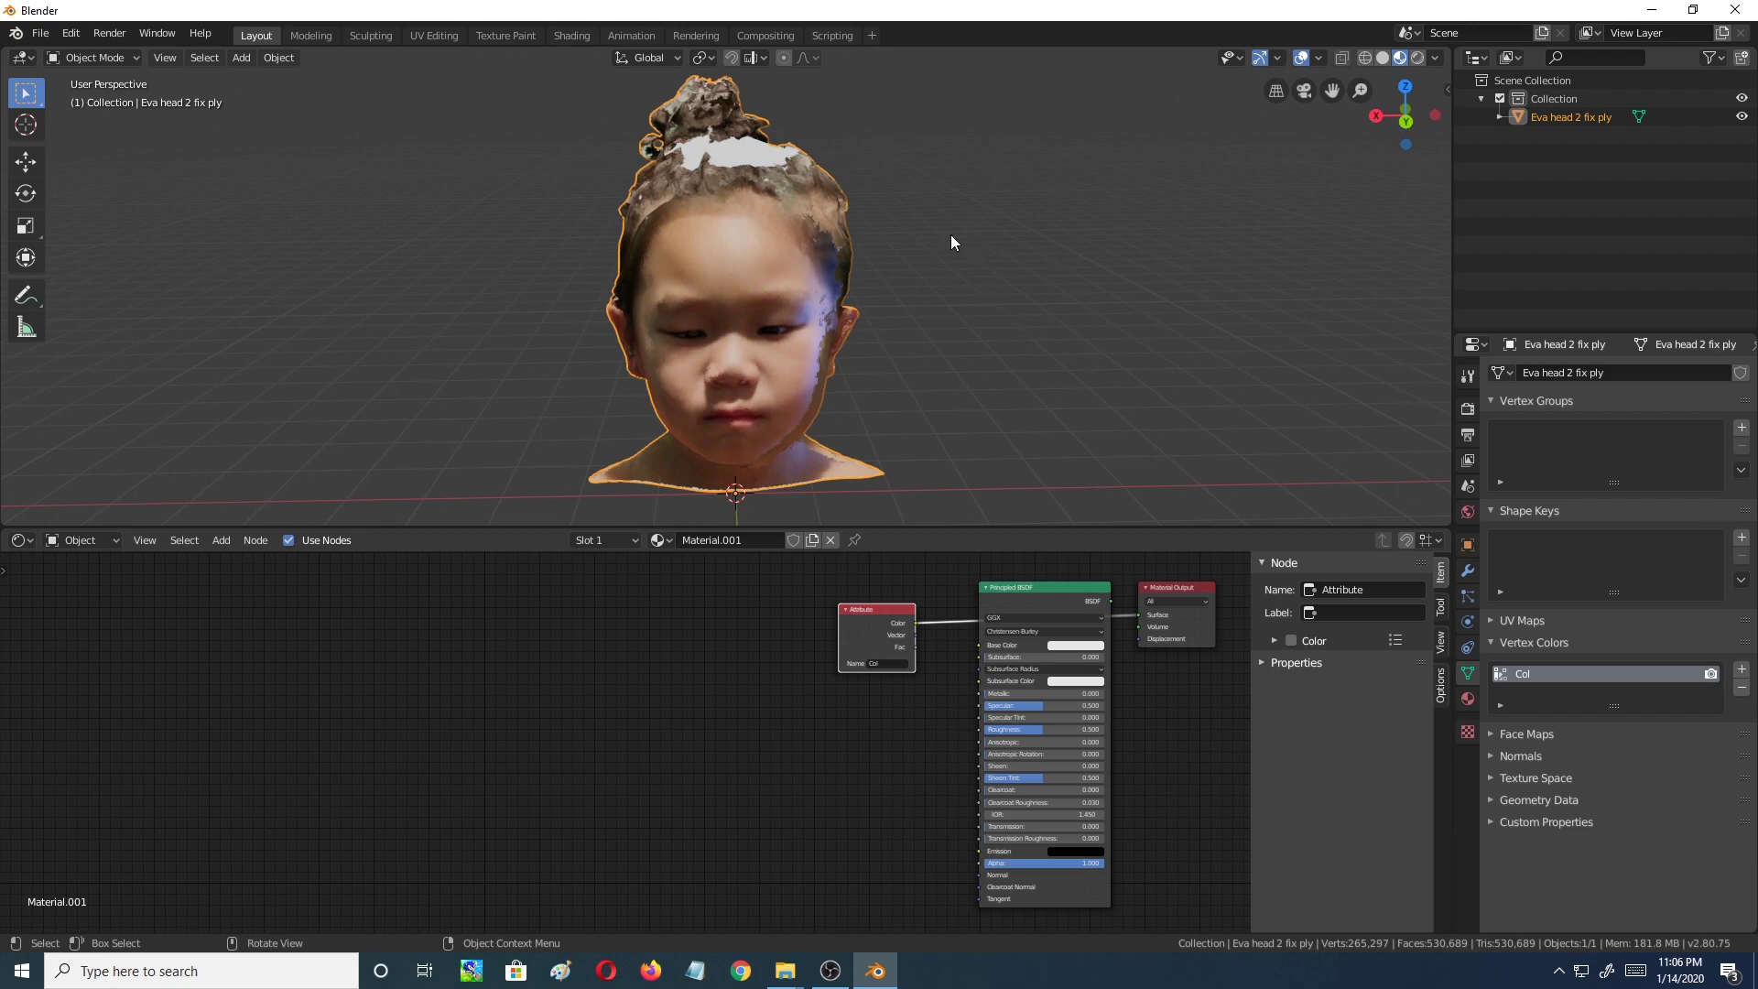
Deselect the head and examine its vertex colors from the front, above and the side at several distances
{"action": "middle_click_drag", "start_coordinate": [1061, 401], "coordinate": [1098, 255]}
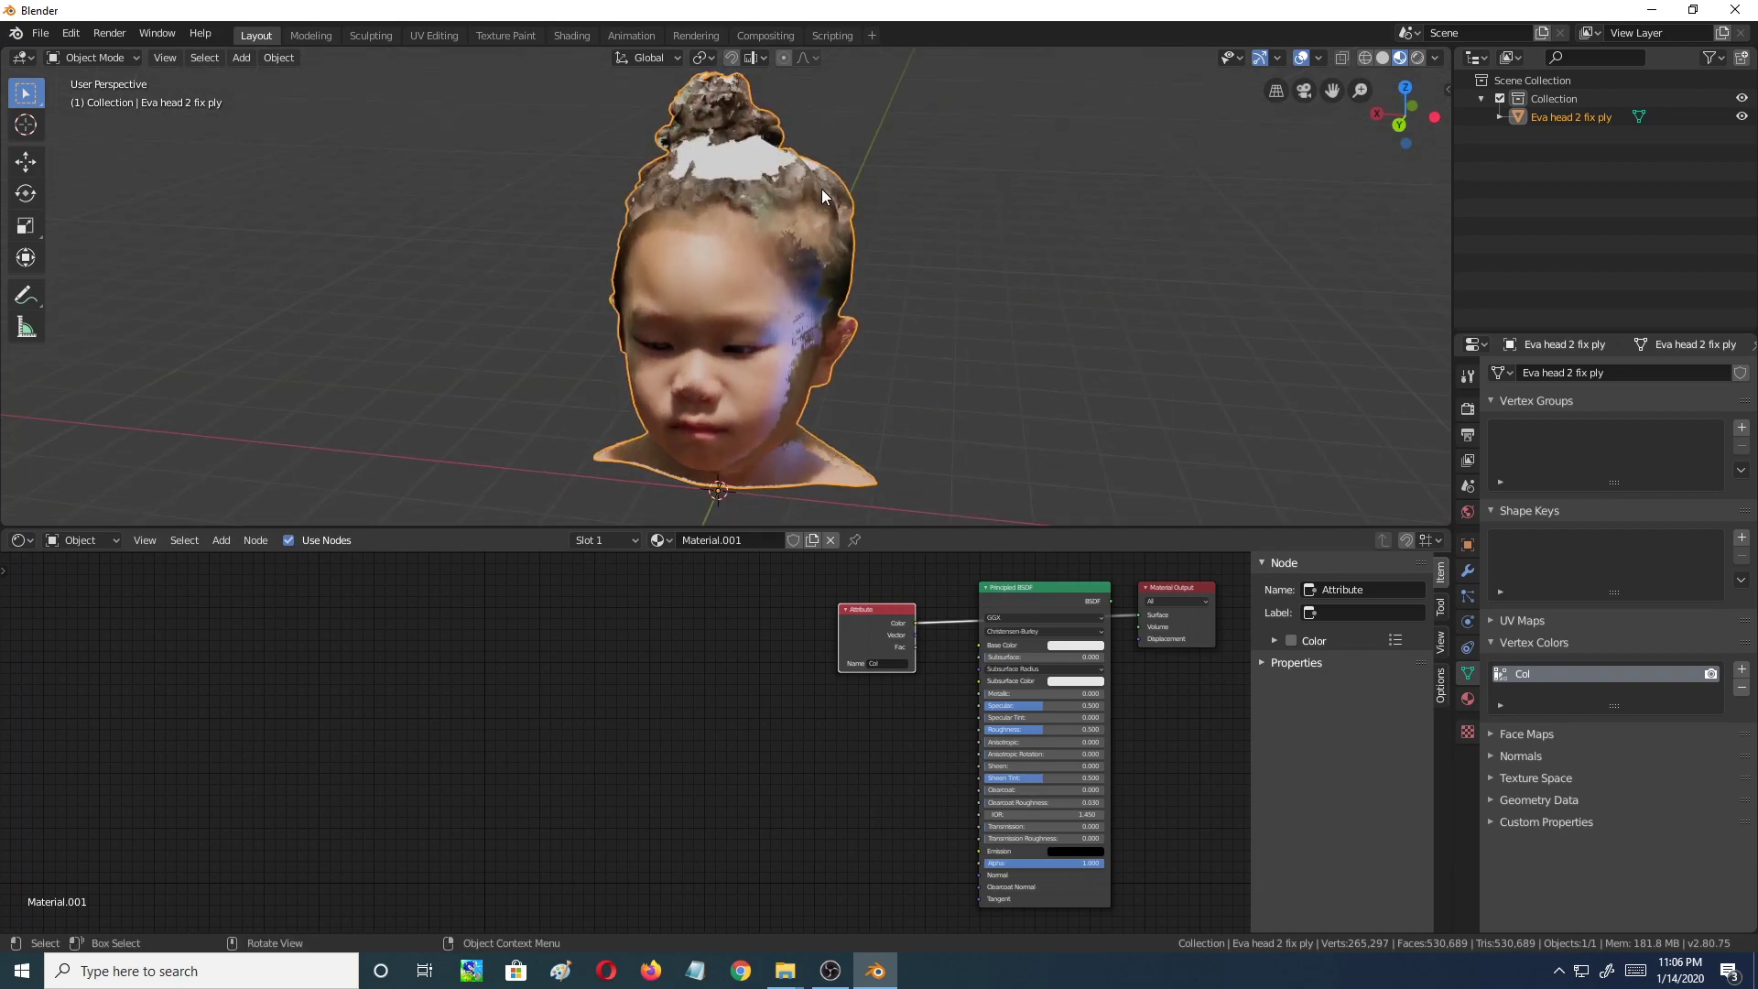
{"action": "mouse_move", "coordinate": [1022, 401]}
{"action": "middle_mouse_down"}
{"action": "mouse_move", "coordinate": [934, 322]}
{"action": "mouse_move", "coordinate": [672, 354]}
{"action": "mouse_move", "coordinate": [209, 364]}
{"action": "mouse_move", "coordinate": [1032, 420]}
{"action": "middle_mouse_up"}
{"action": "scroll", "coordinate": [1032, 420], "scroll_direction": "down", "scroll_amount": 5}
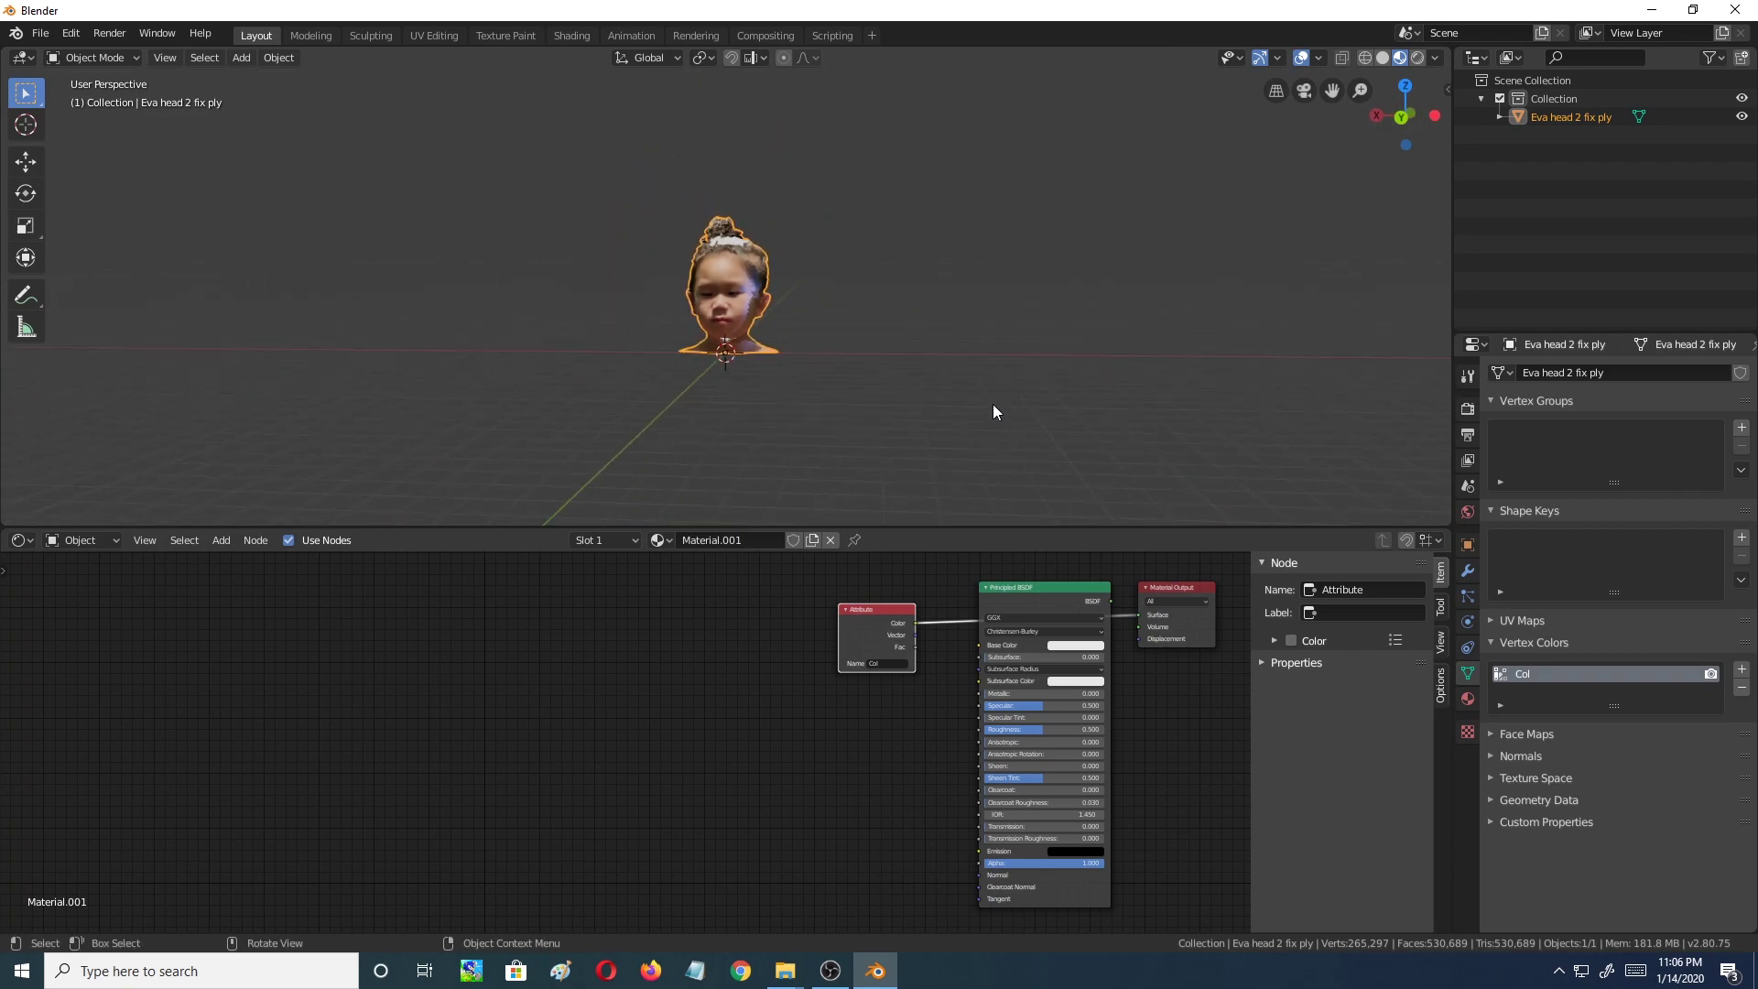
{"action": "left_click", "coordinate": [853, 432]}
{"action": "middle_click_drag", "start_coordinate": [854, 436], "coordinate": [775, 443]}
{"action": "scroll", "coordinate": [774, 443], "scroll_direction": "up", "scroll_amount": 2}
{"action": "middle_click_drag", "start_coordinate": [938, 291], "coordinate": [743, 236]}
{"action": "scroll", "coordinate": [850, 302], "scroll_direction": "up", "scroll_amount": 2}
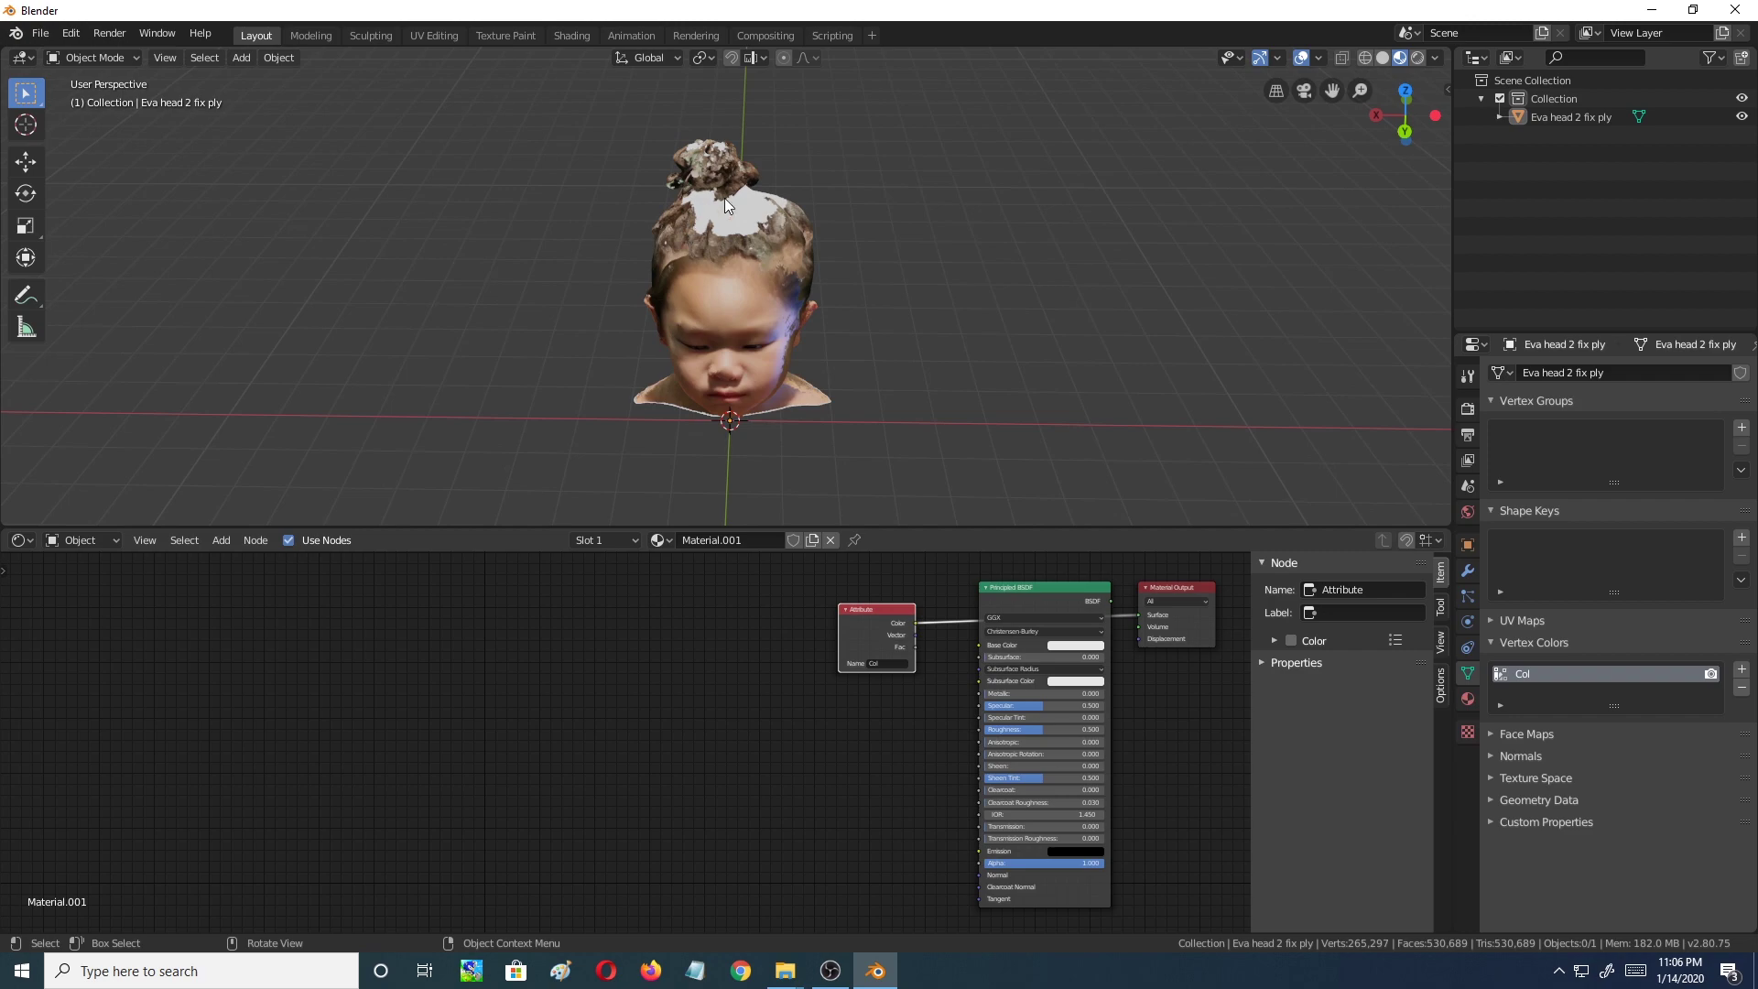
{"action": "middle_click_drag", "start_coordinate": [960, 379], "coordinate": [729, 257]}
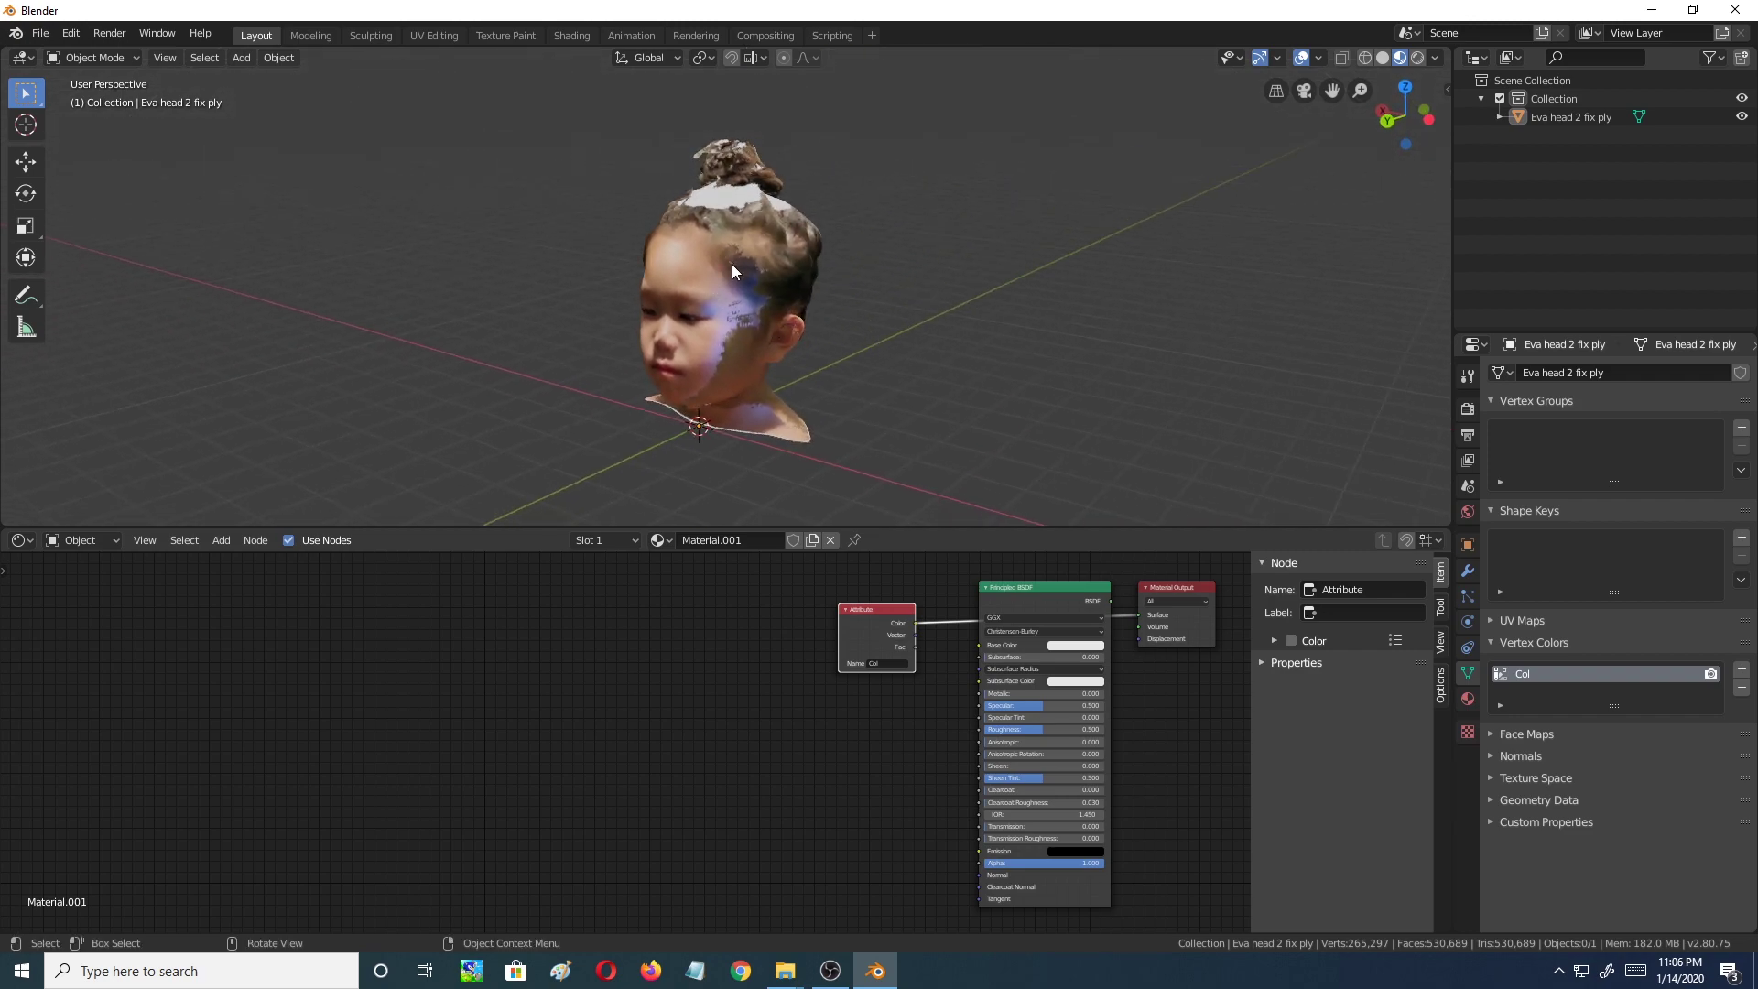
{"action": "middle_click_drag", "start_coordinate": [903, 446], "coordinate": [820, 333]}
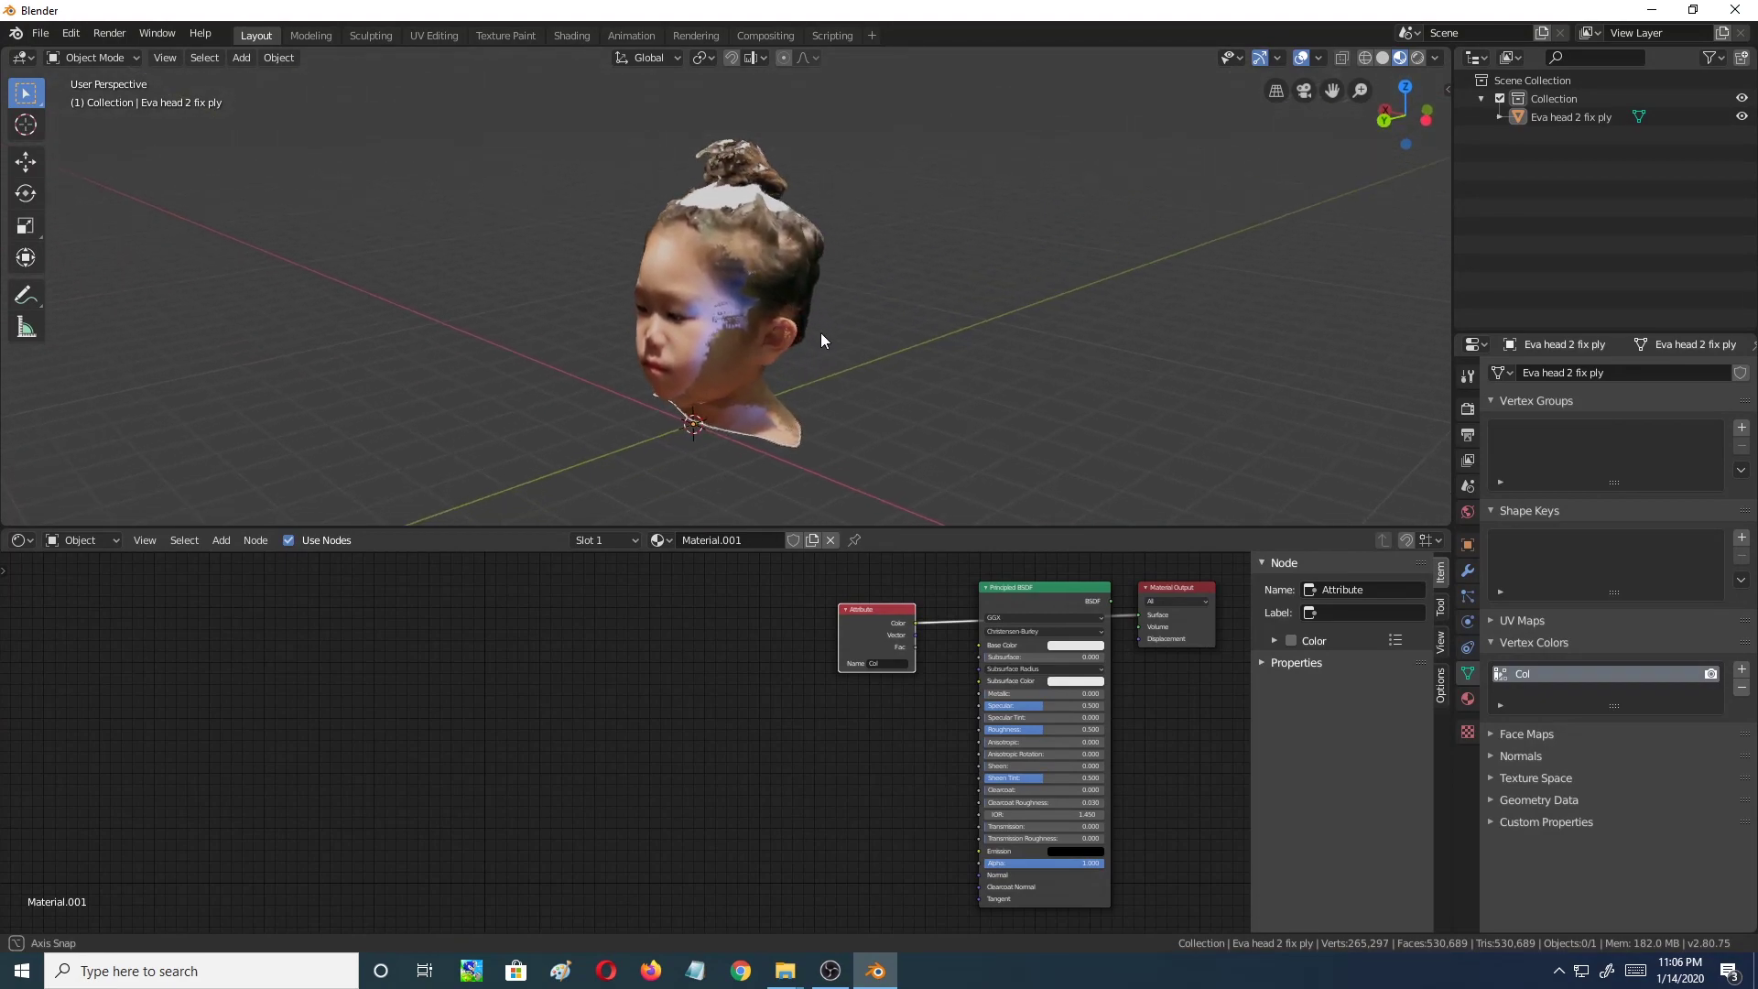
{"action": "mouse_move", "coordinate": [961, 341]}
{"action": "middle_mouse_down"}
{"action": "mouse_move", "coordinate": [937, 365]}
{"action": "mouse_move", "coordinate": [972, 369]}
{"action": "mouse_move", "coordinate": [942, 362]}
{"action": "mouse_move", "coordinate": [942, 337]}
{"action": "mouse_move", "coordinate": [960, 341]}
{"action": "middle_mouse_up"}
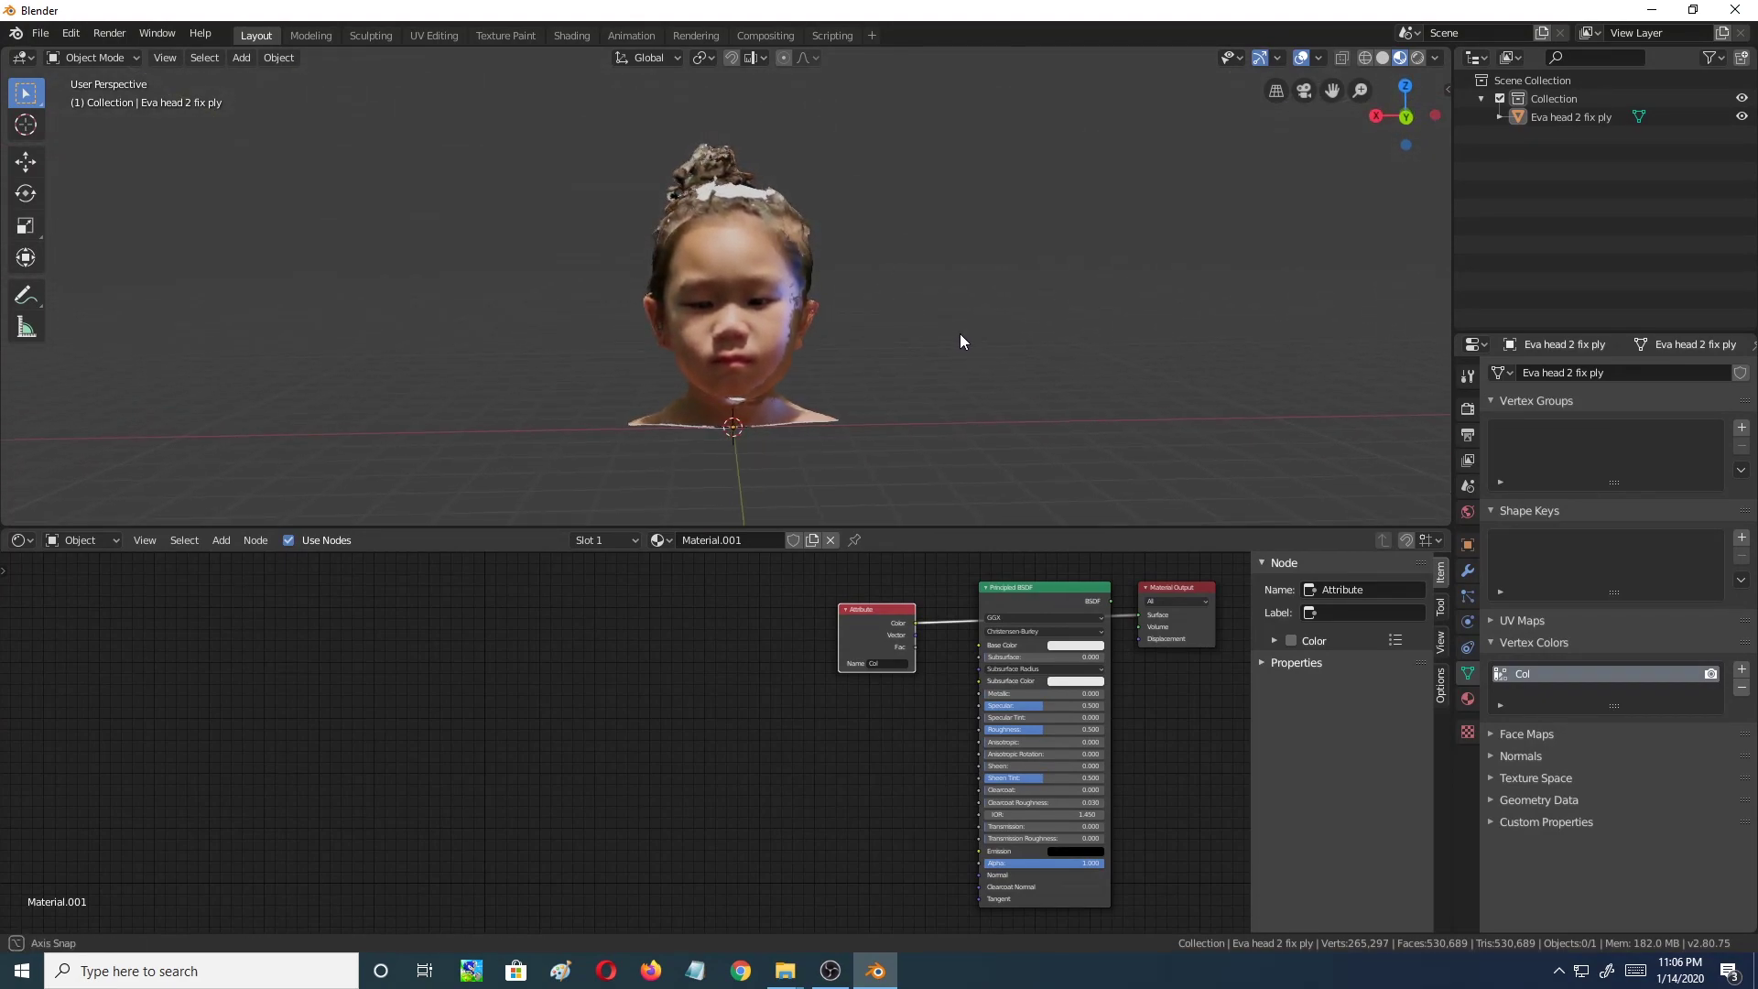
{"action": "scroll", "coordinate": [961, 342], "scroll_direction": "up", "scroll_amount": 2}
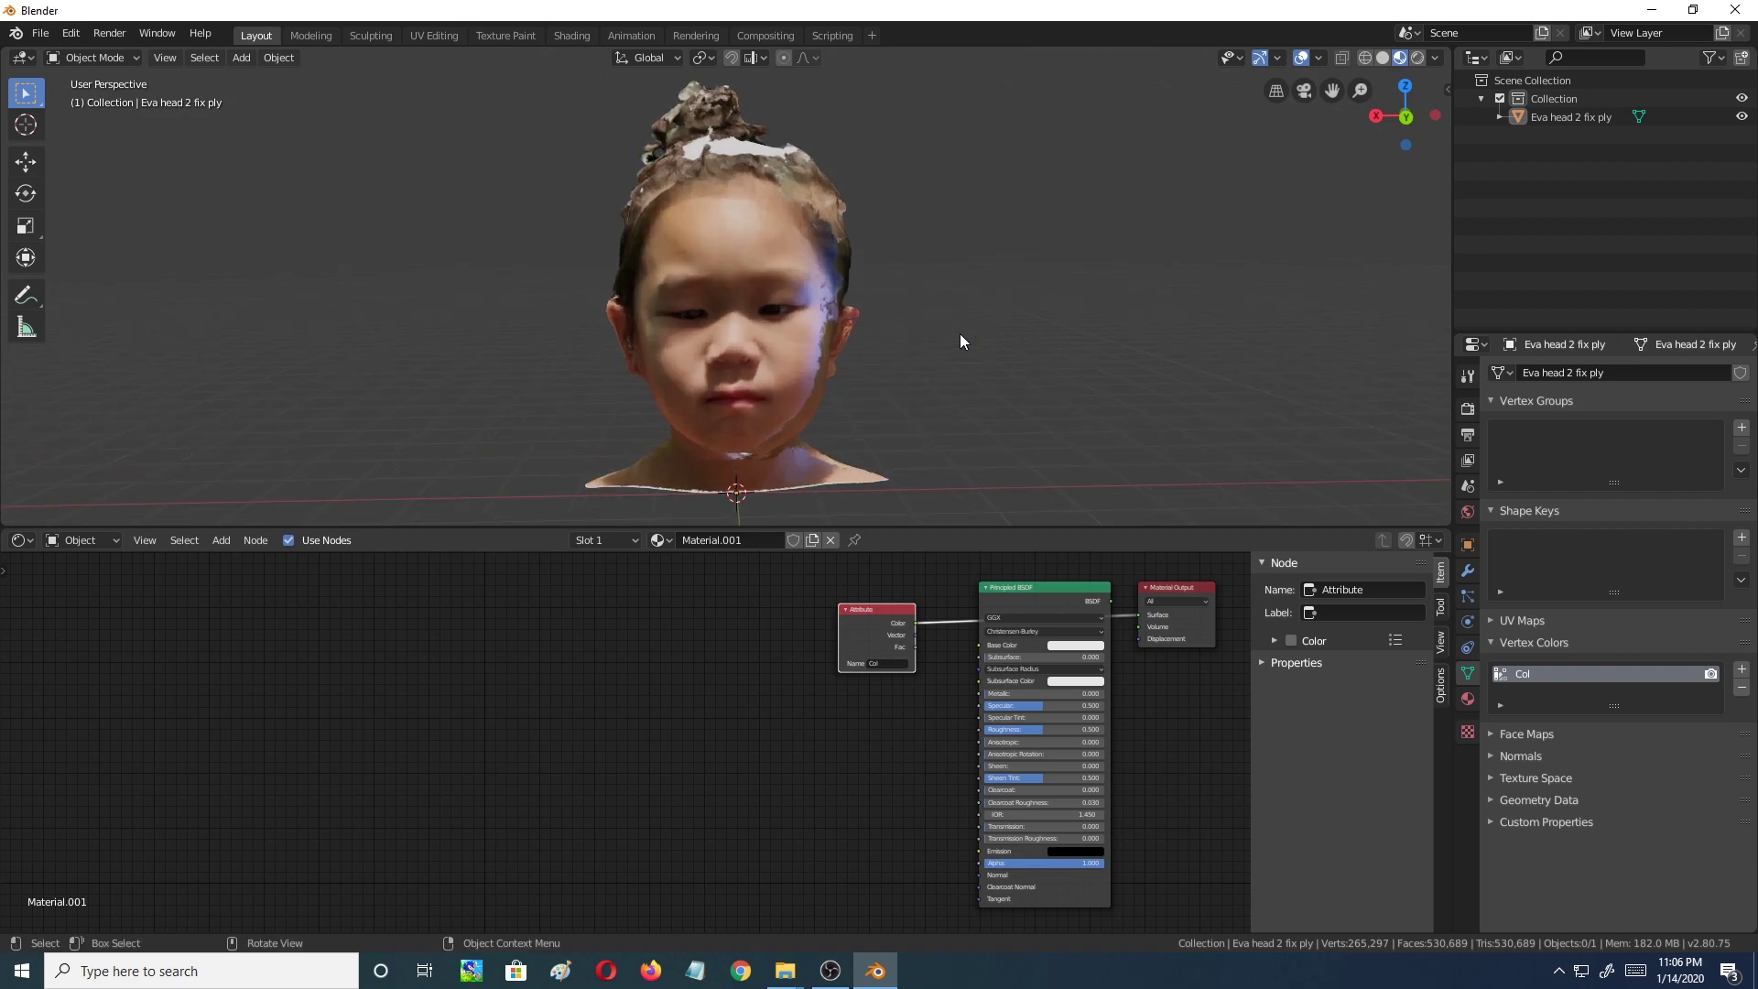
{"action": "scroll", "coordinate": [960, 340], "scroll_direction": "down", "scroll_amount": 1}
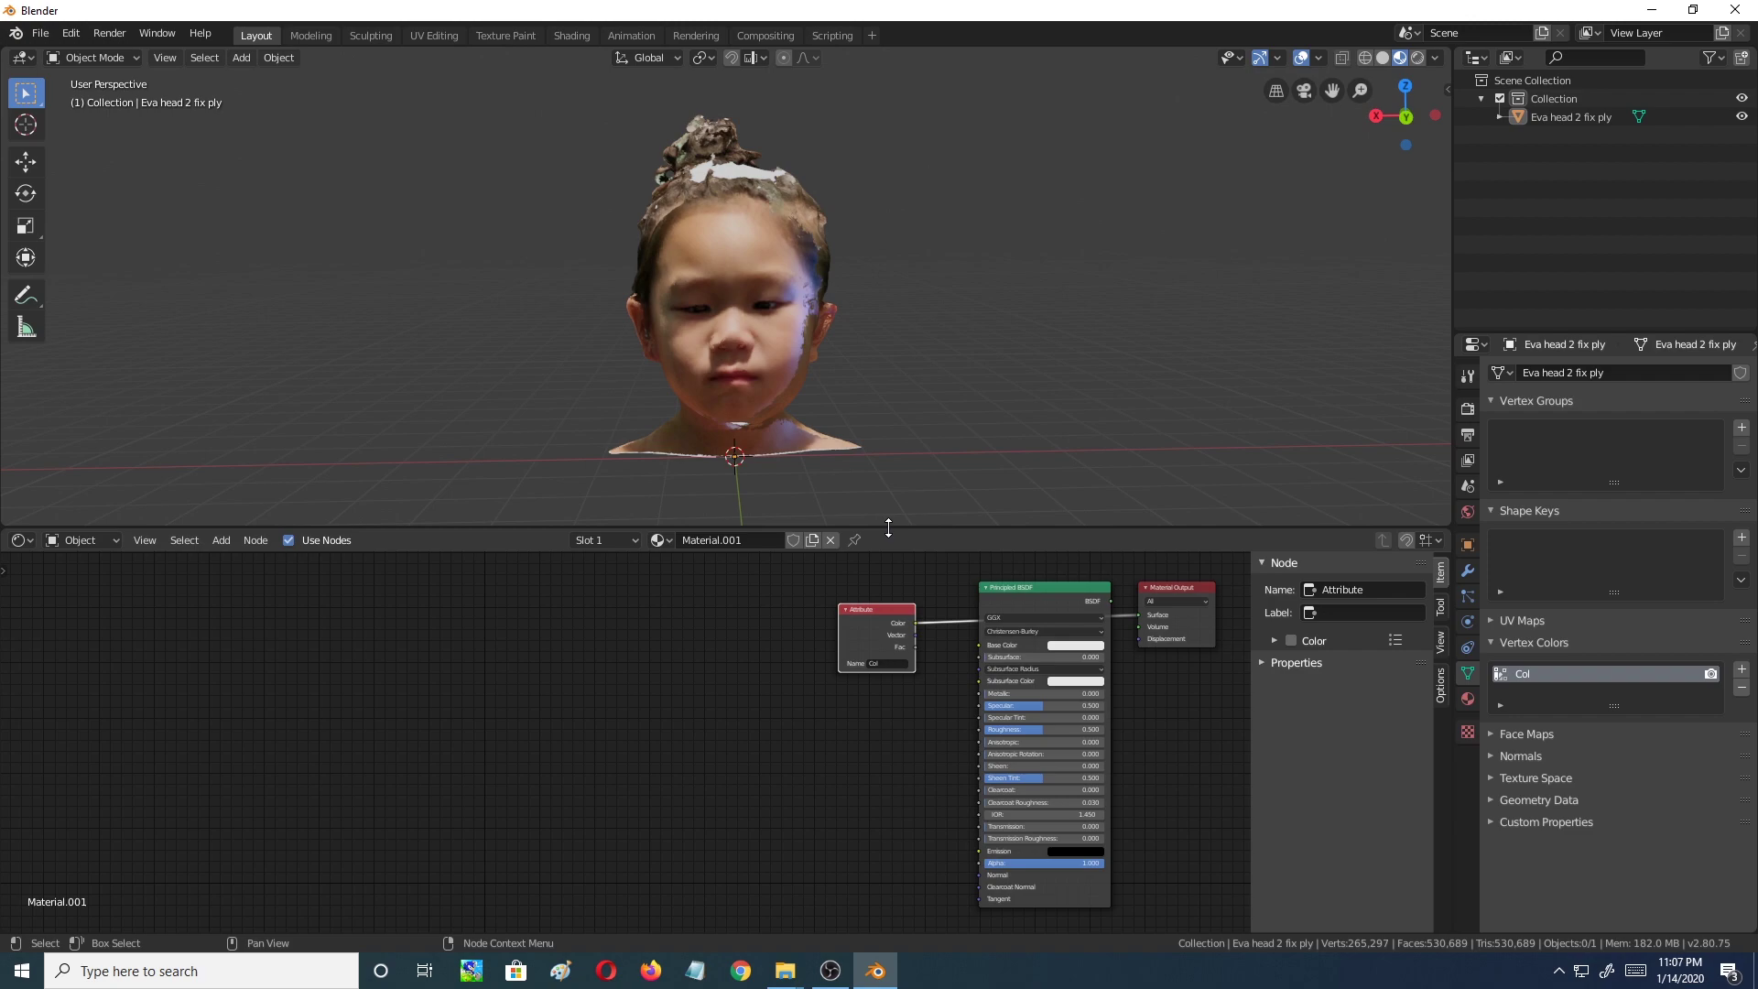
{"action": "middle_click_drag", "start_coordinate": [1013, 403], "coordinate": [1013, 414]}
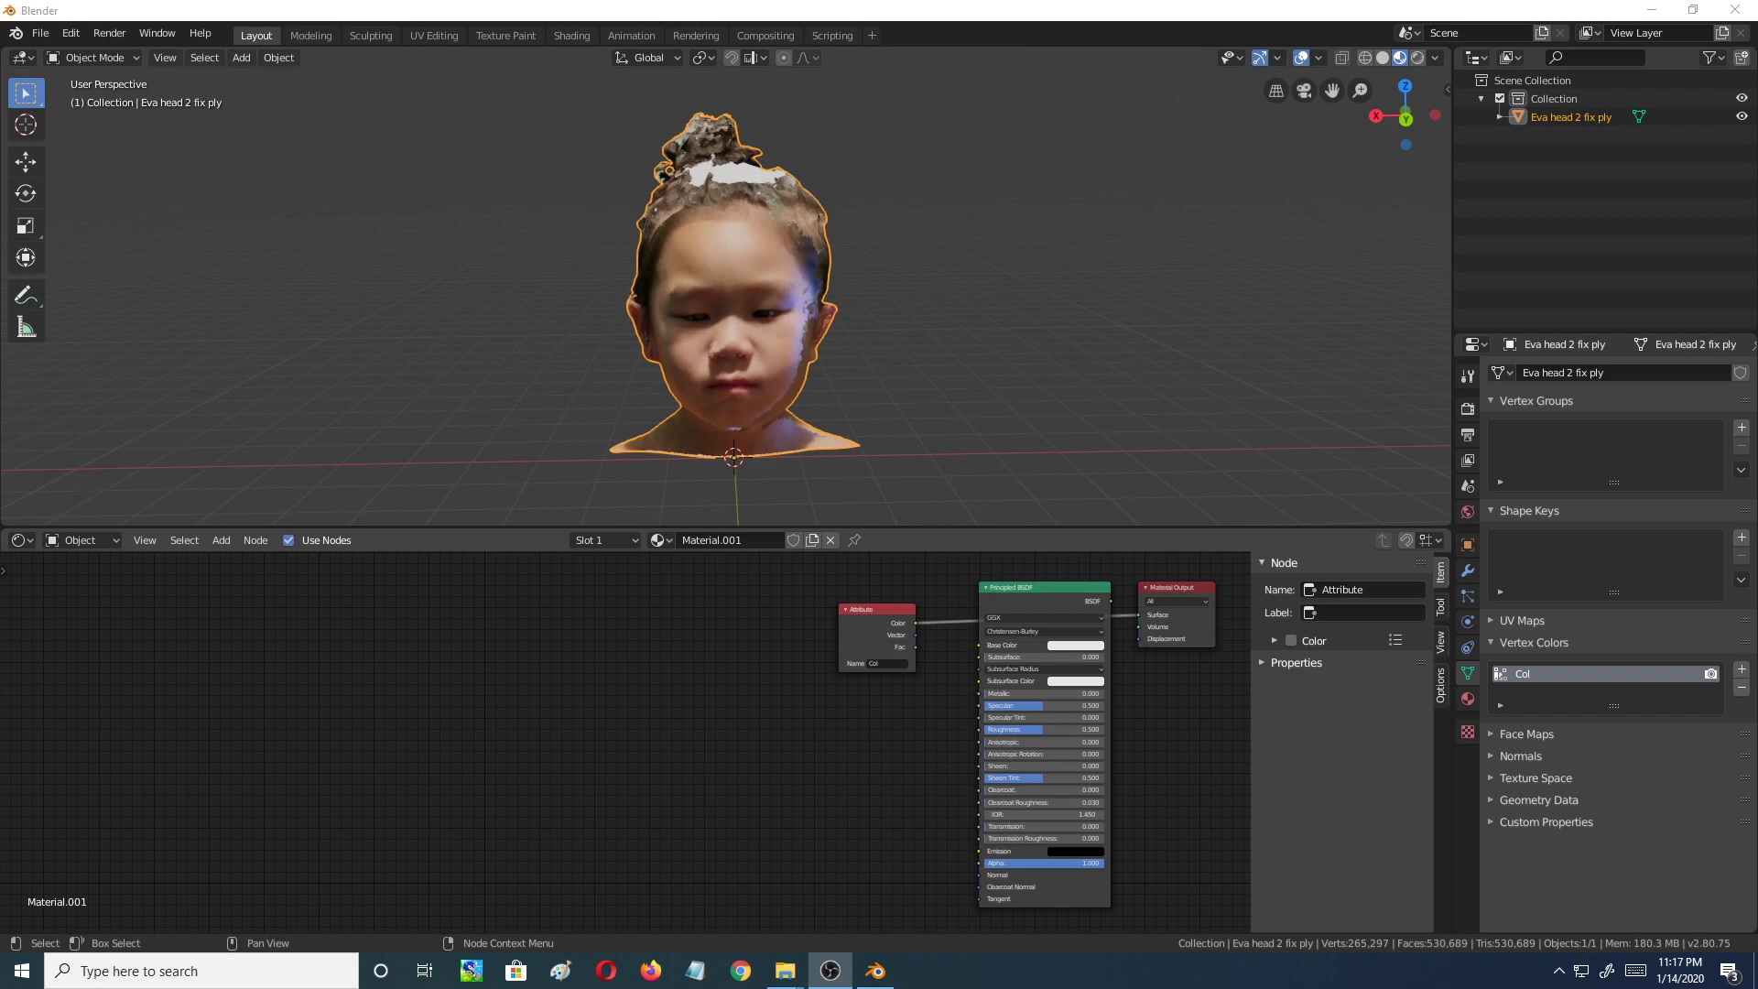
Select the head and unwrap it with Smart UV Project, using angle limit 66.00 and island margin 0.00
{"action": "left_click", "coordinate": [721, 255]}
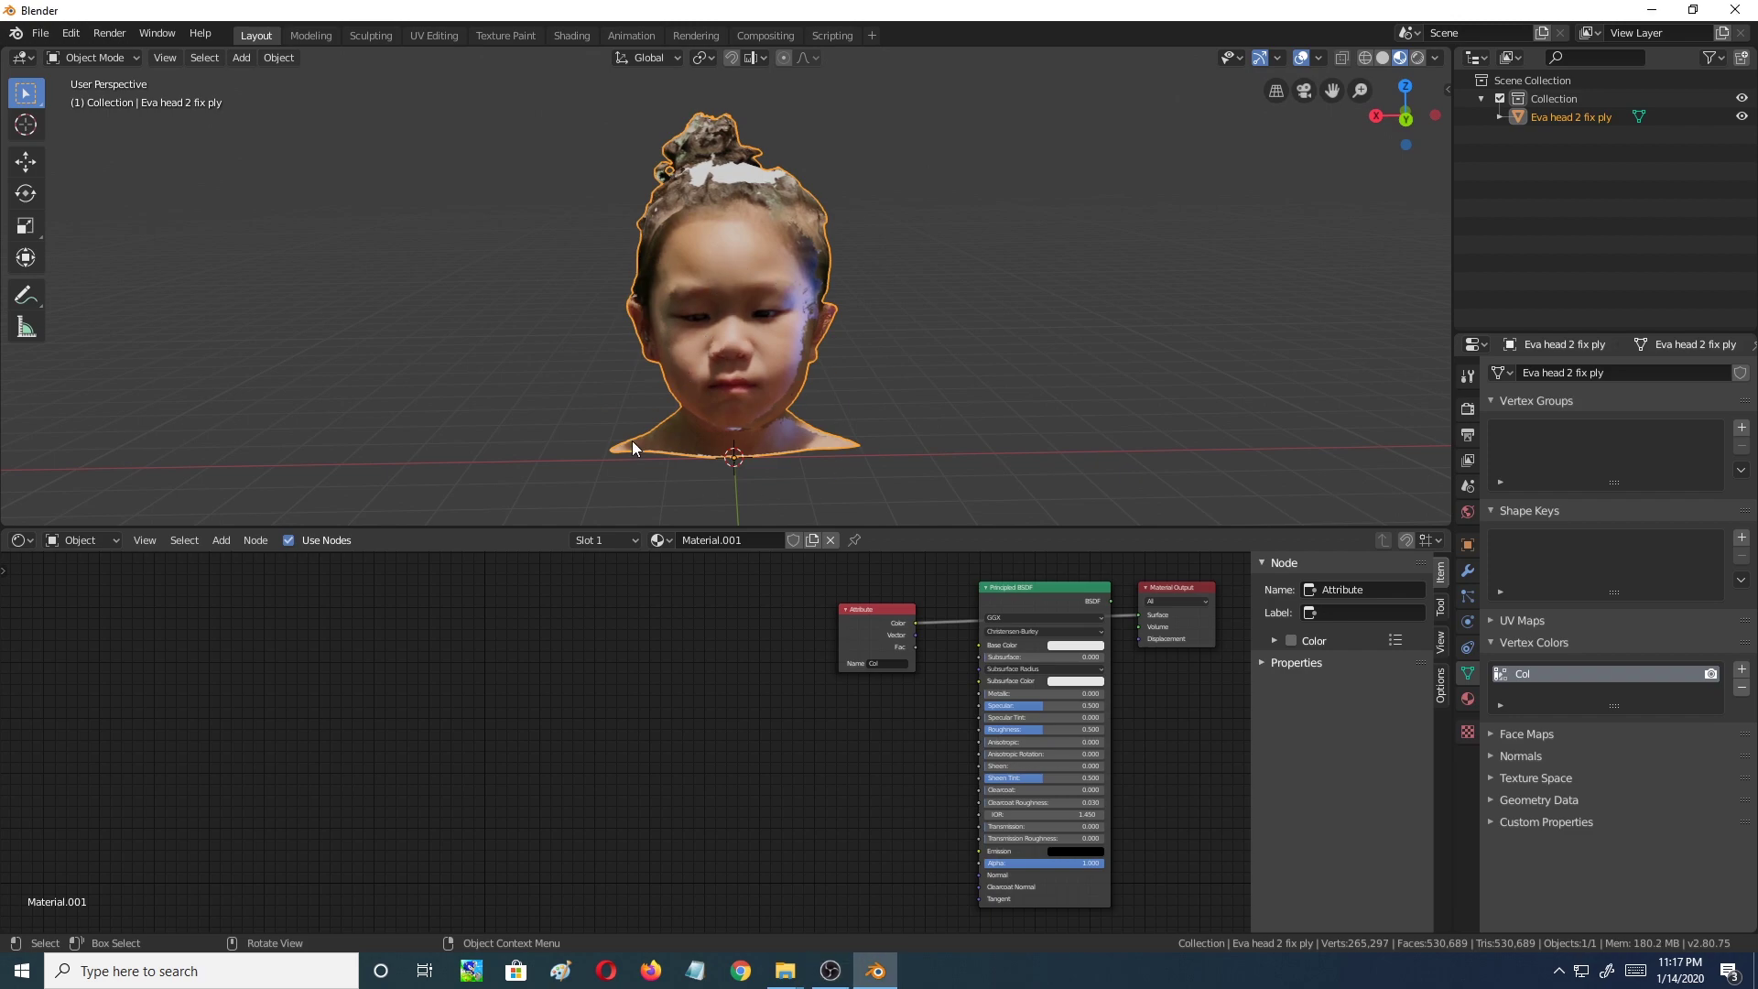
{"action": "left_click", "coordinate": [463, 293]}
{"action": "left_click", "coordinate": [719, 252]}
{"action": "left_click", "coordinate": [476, 206]}
{"action": "left_click", "coordinate": [738, 249]}
{"action": "key", "text": "F3"}
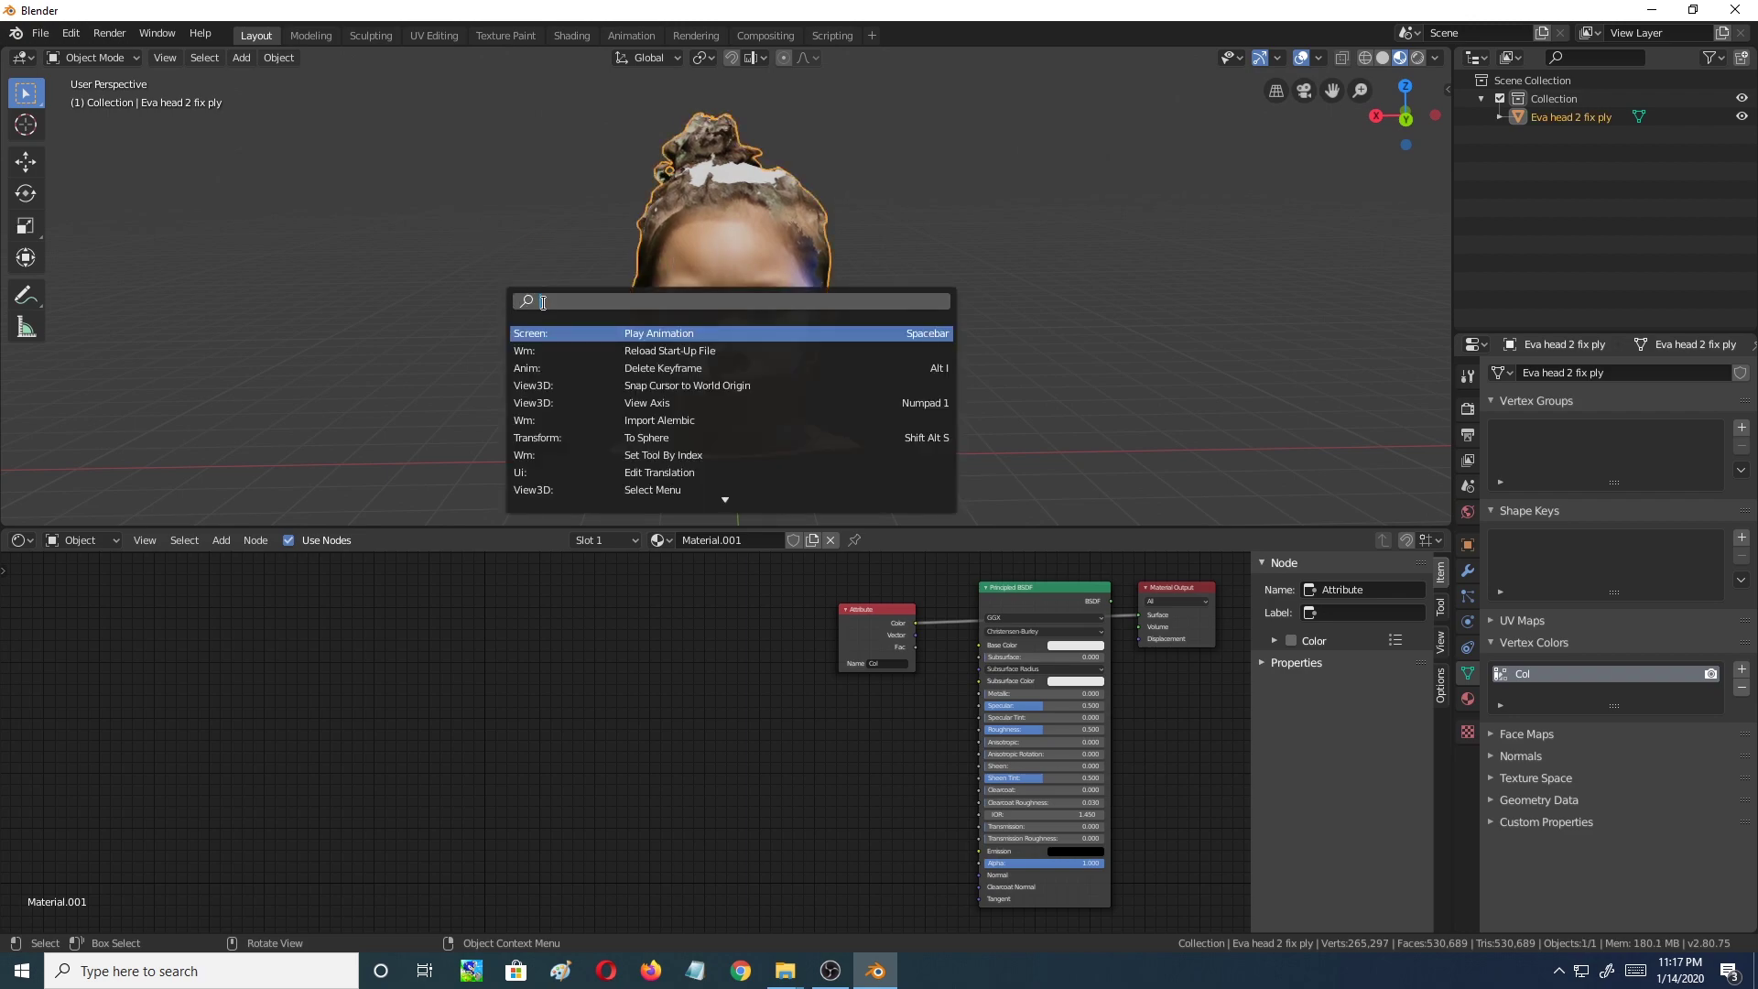
{"action": "type", "text": "sma"}
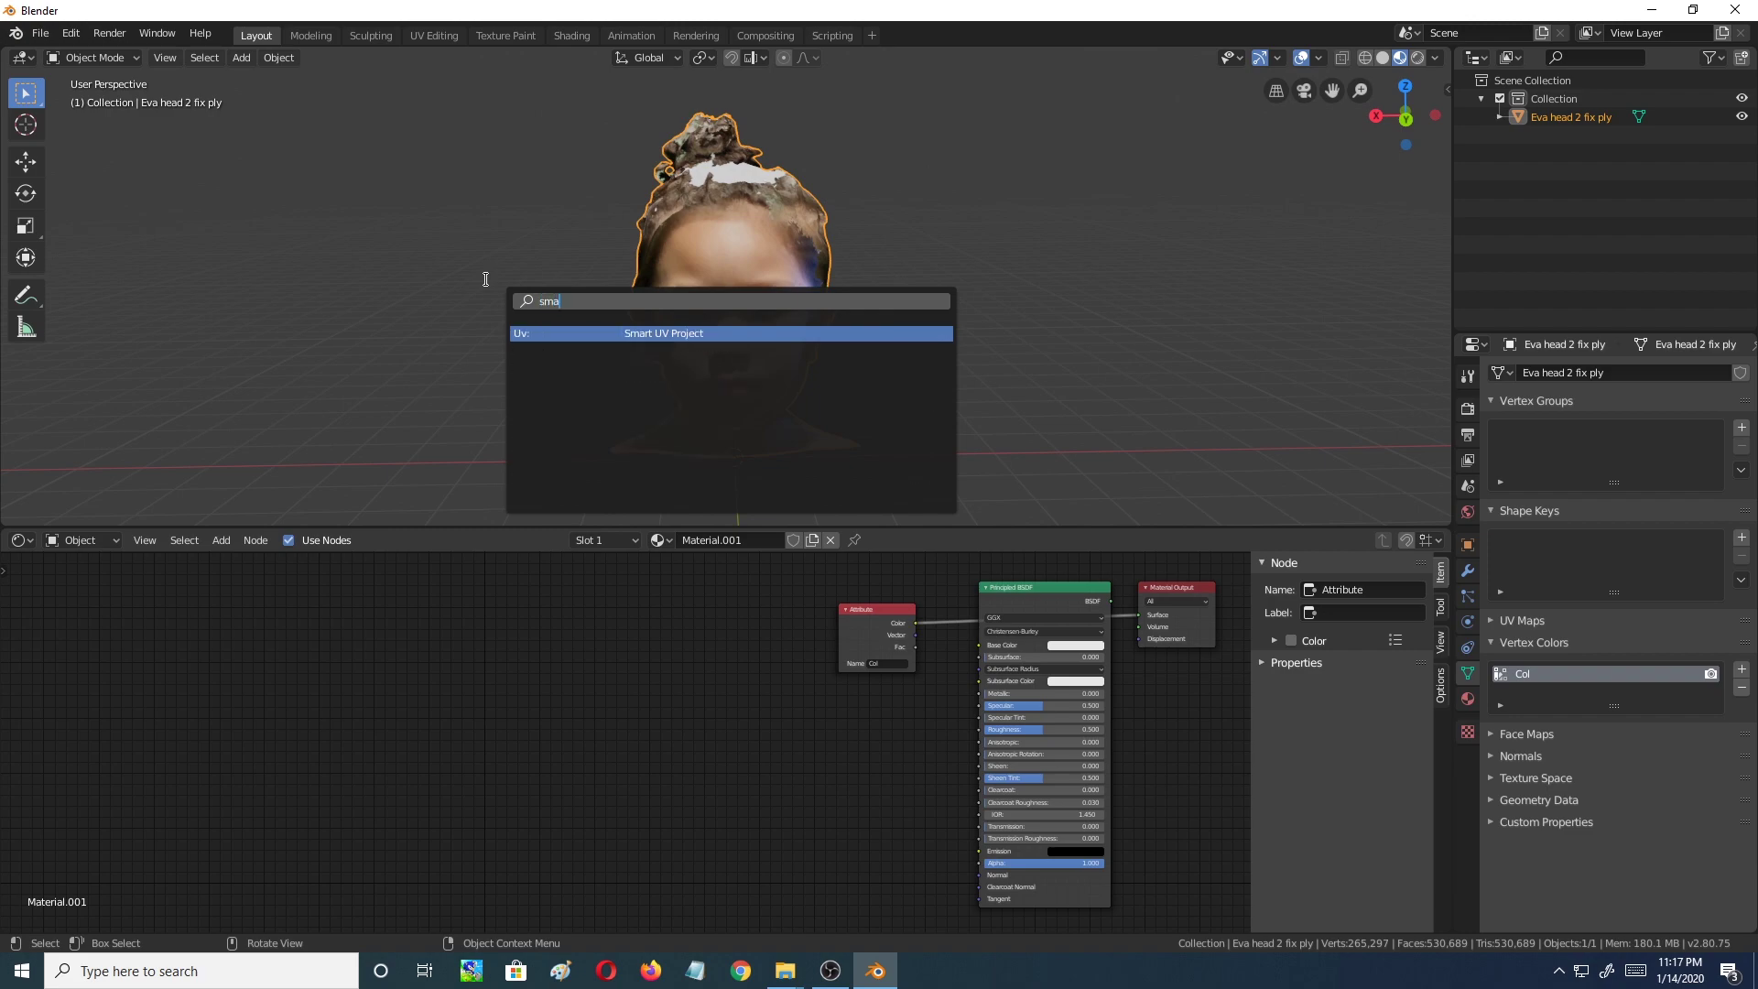
{"action": "left_click", "coordinate": [667, 335]}
{"action": "left_click_drag", "start_coordinate": [649, 327], "coordinate": [369, 194]}
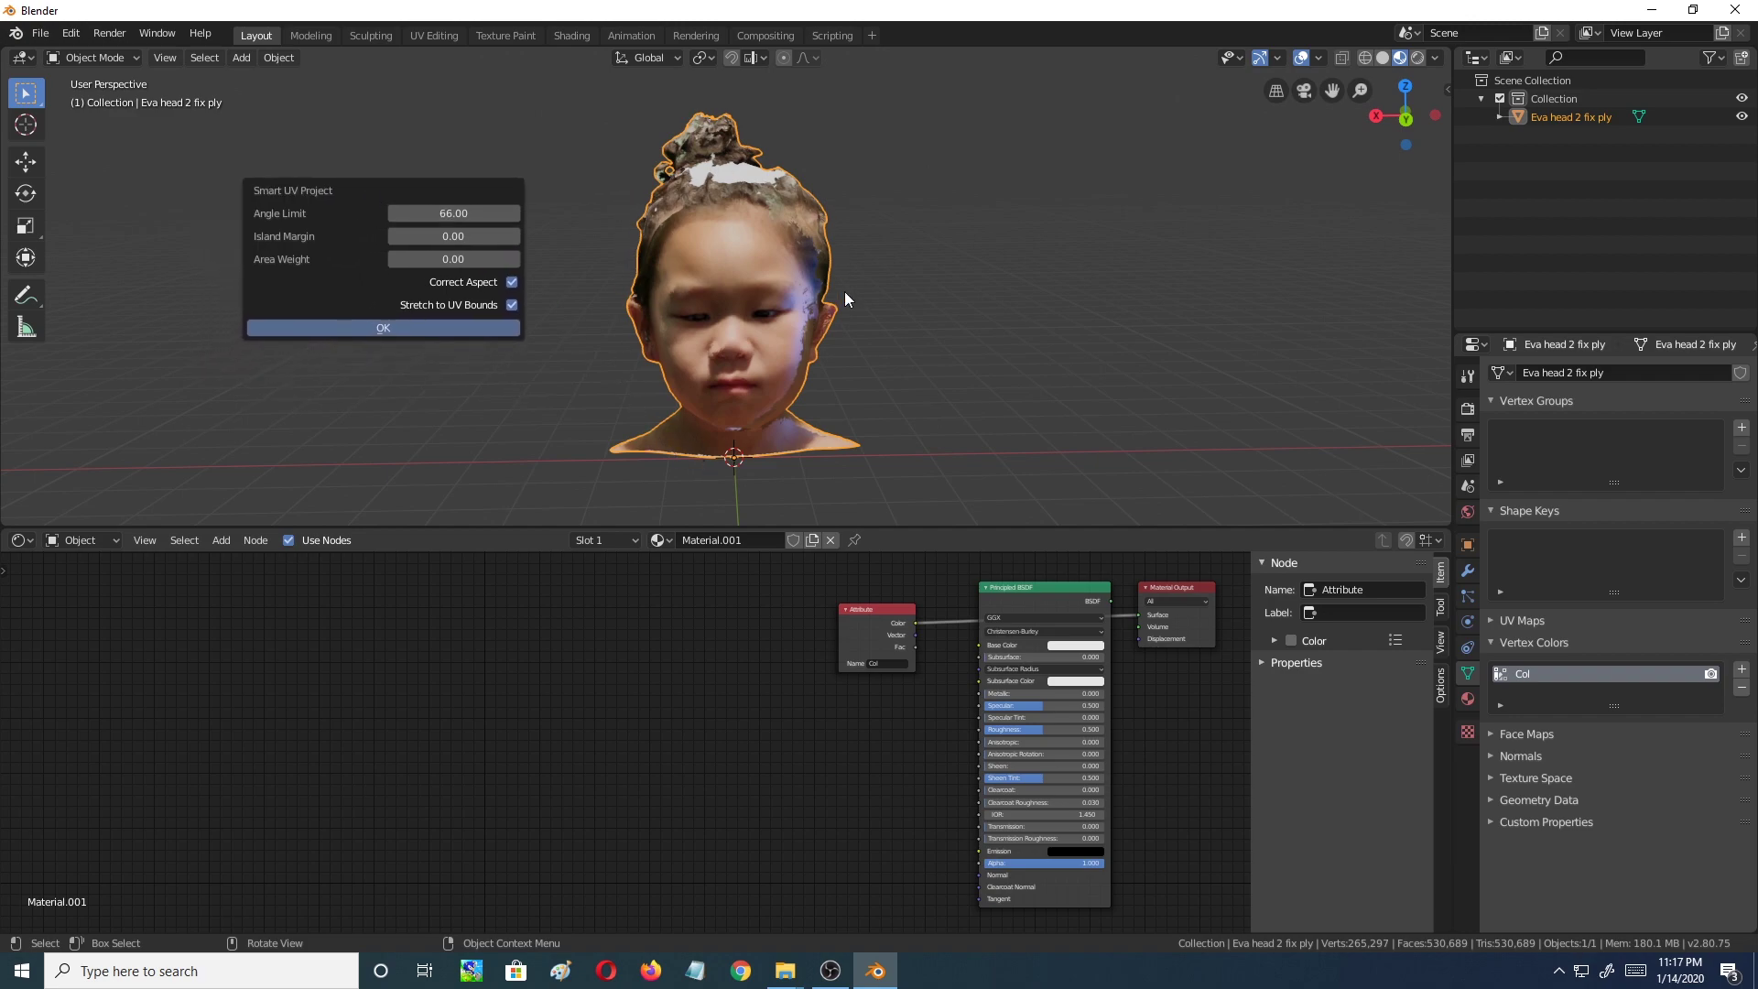
{"action": "left_click", "coordinate": [405, 328]}
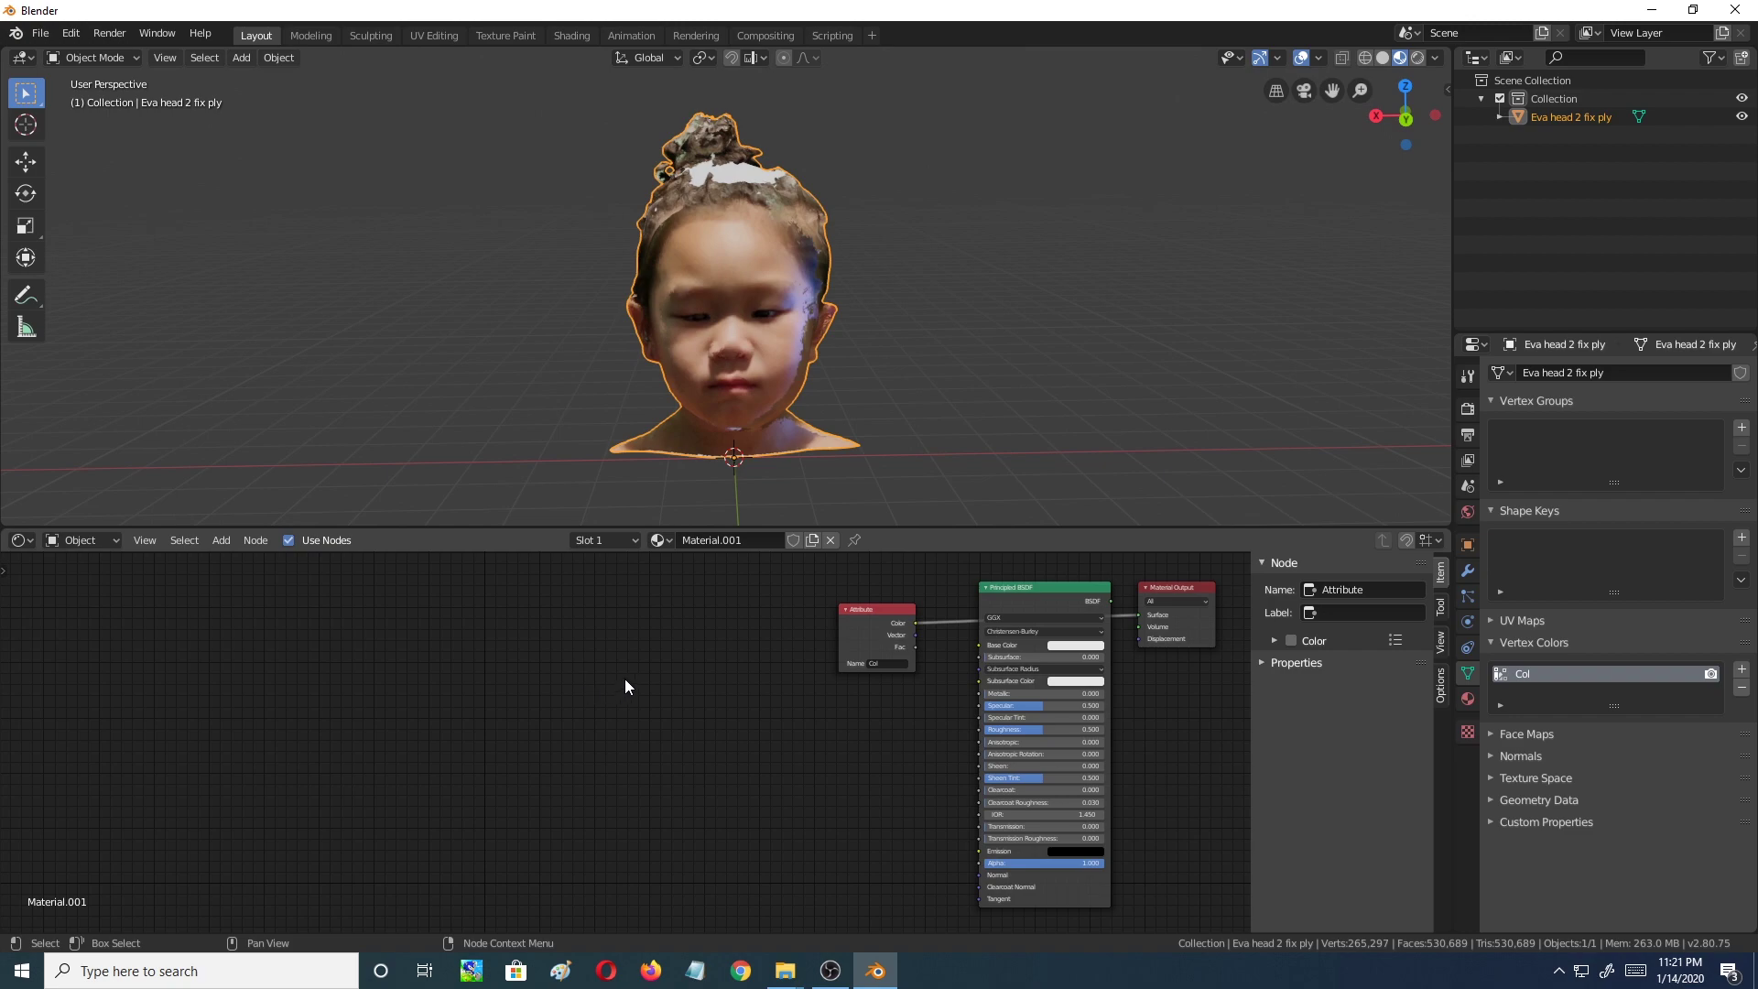
Add an Image Texture node and place it just below the Attribute node
{"action": "key", "text": "shift+a"}
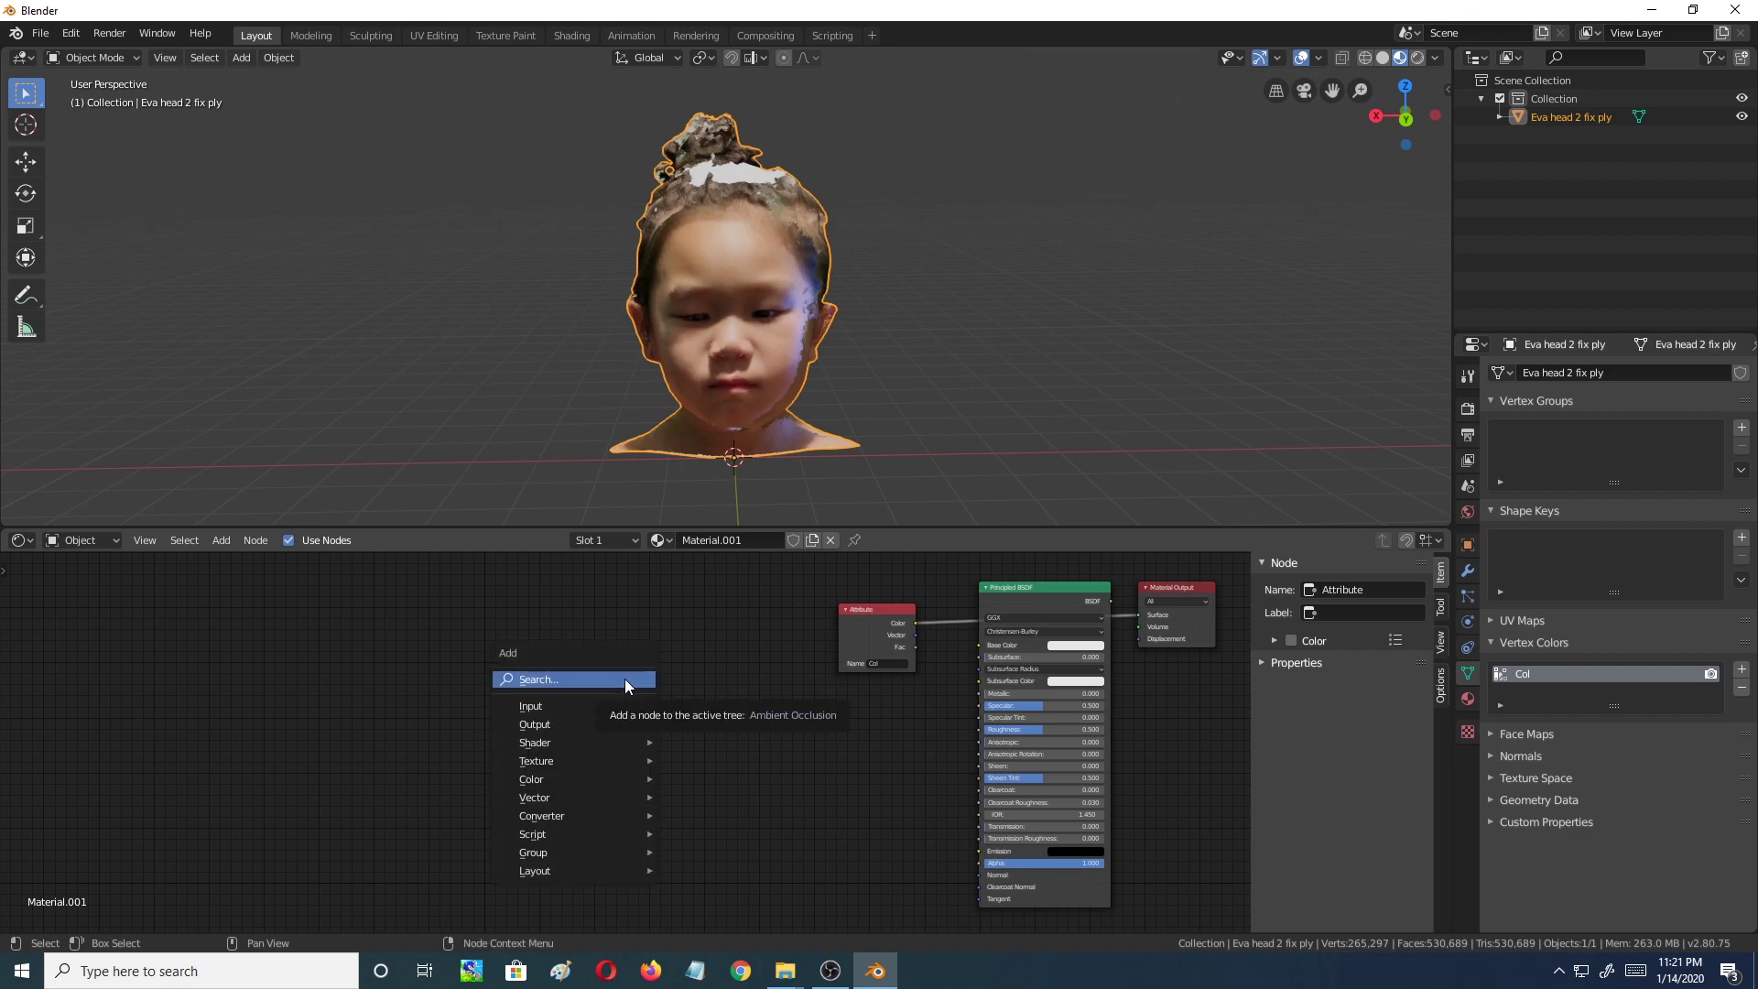
{"action": "mouse_move", "coordinate": [614, 763]}
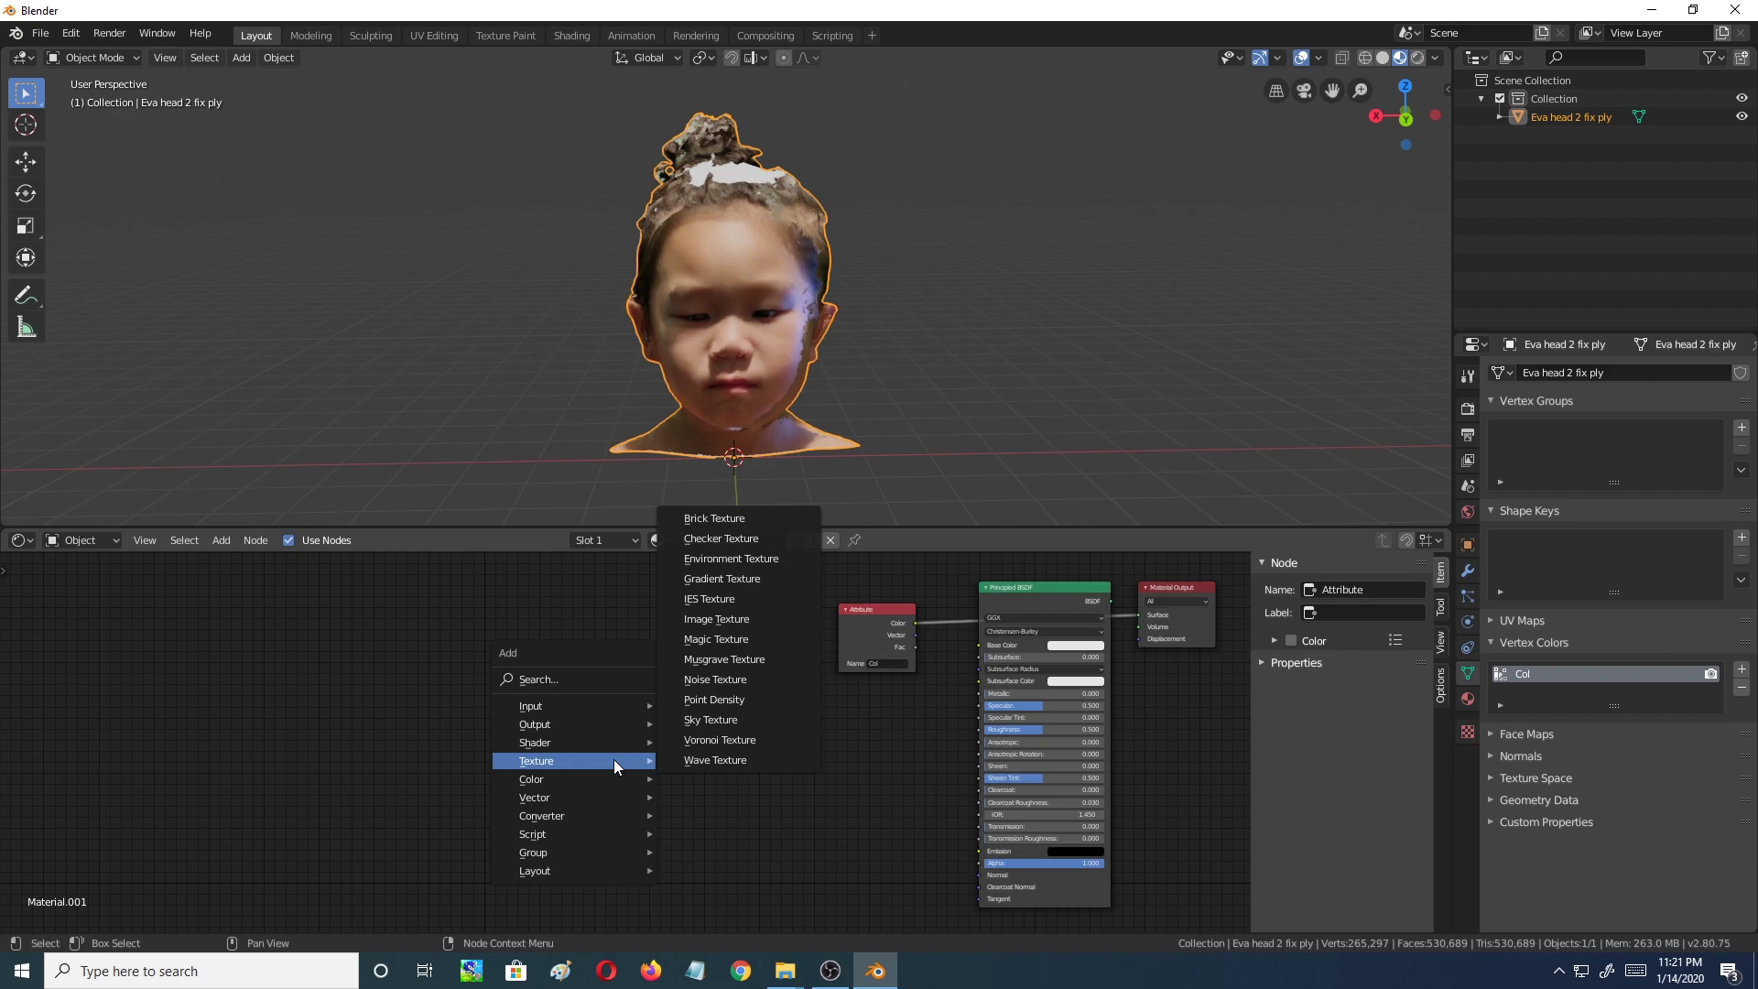
{"action": "left_click", "coordinate": [779, 617]}
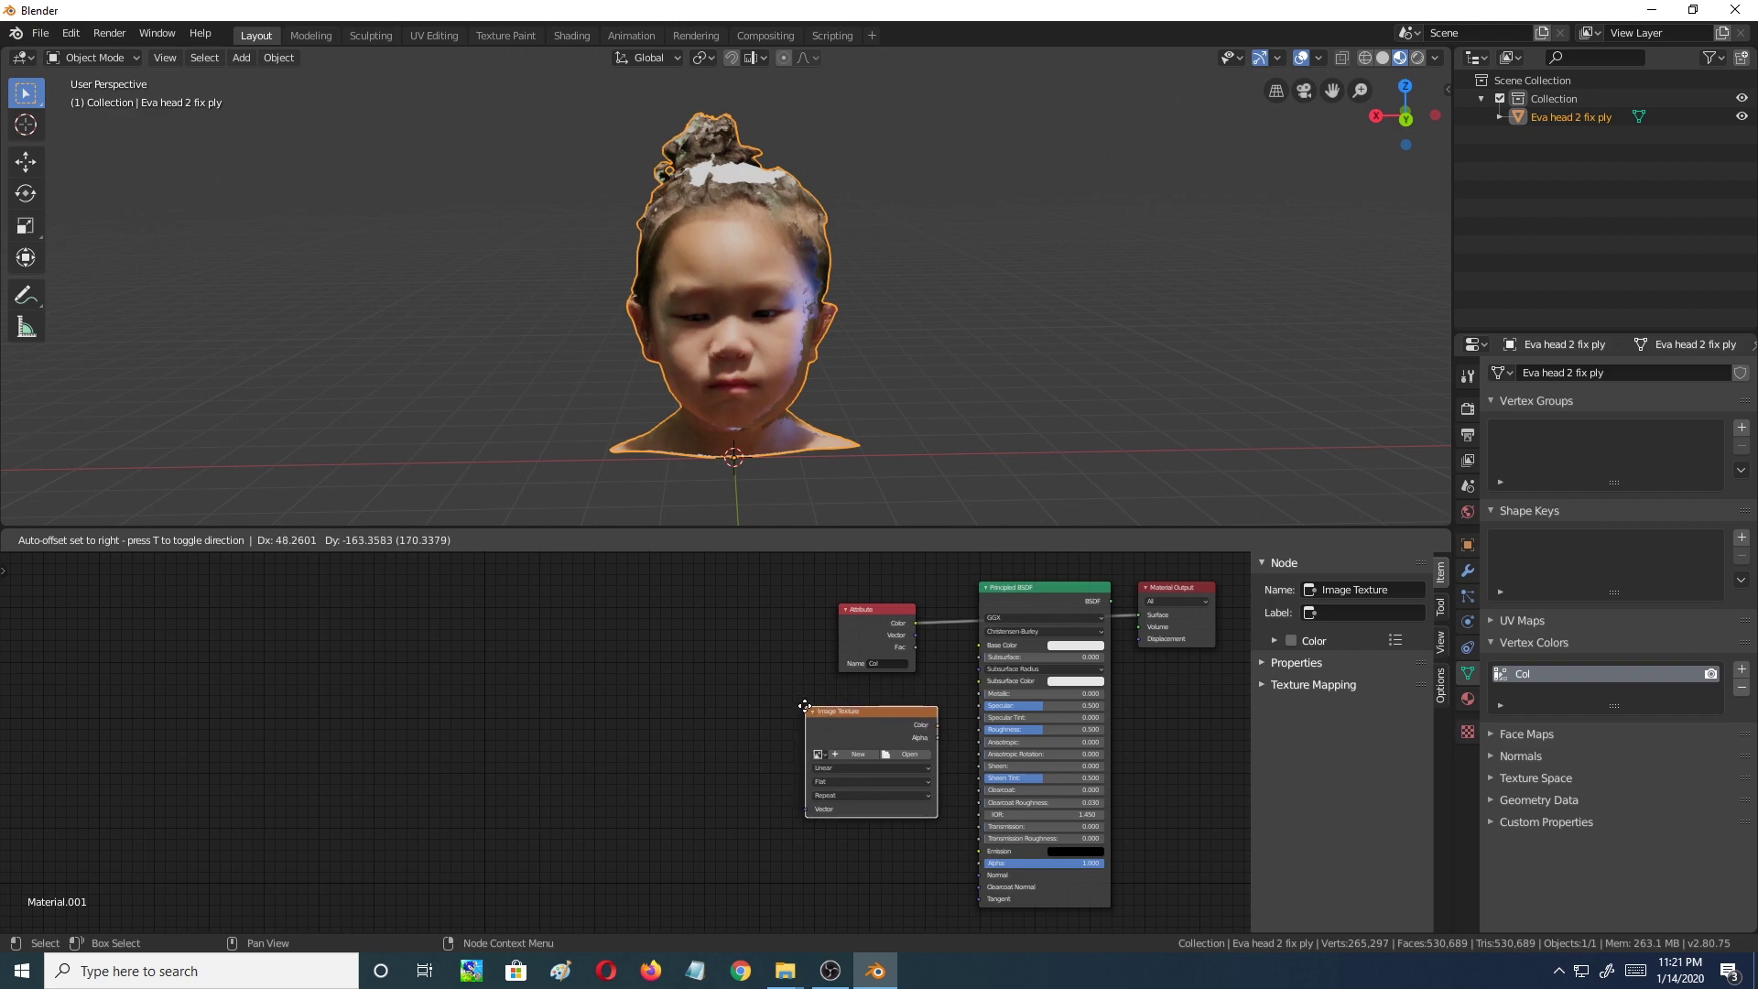
{"action": "left_click", "coordinate": [804, 706]}
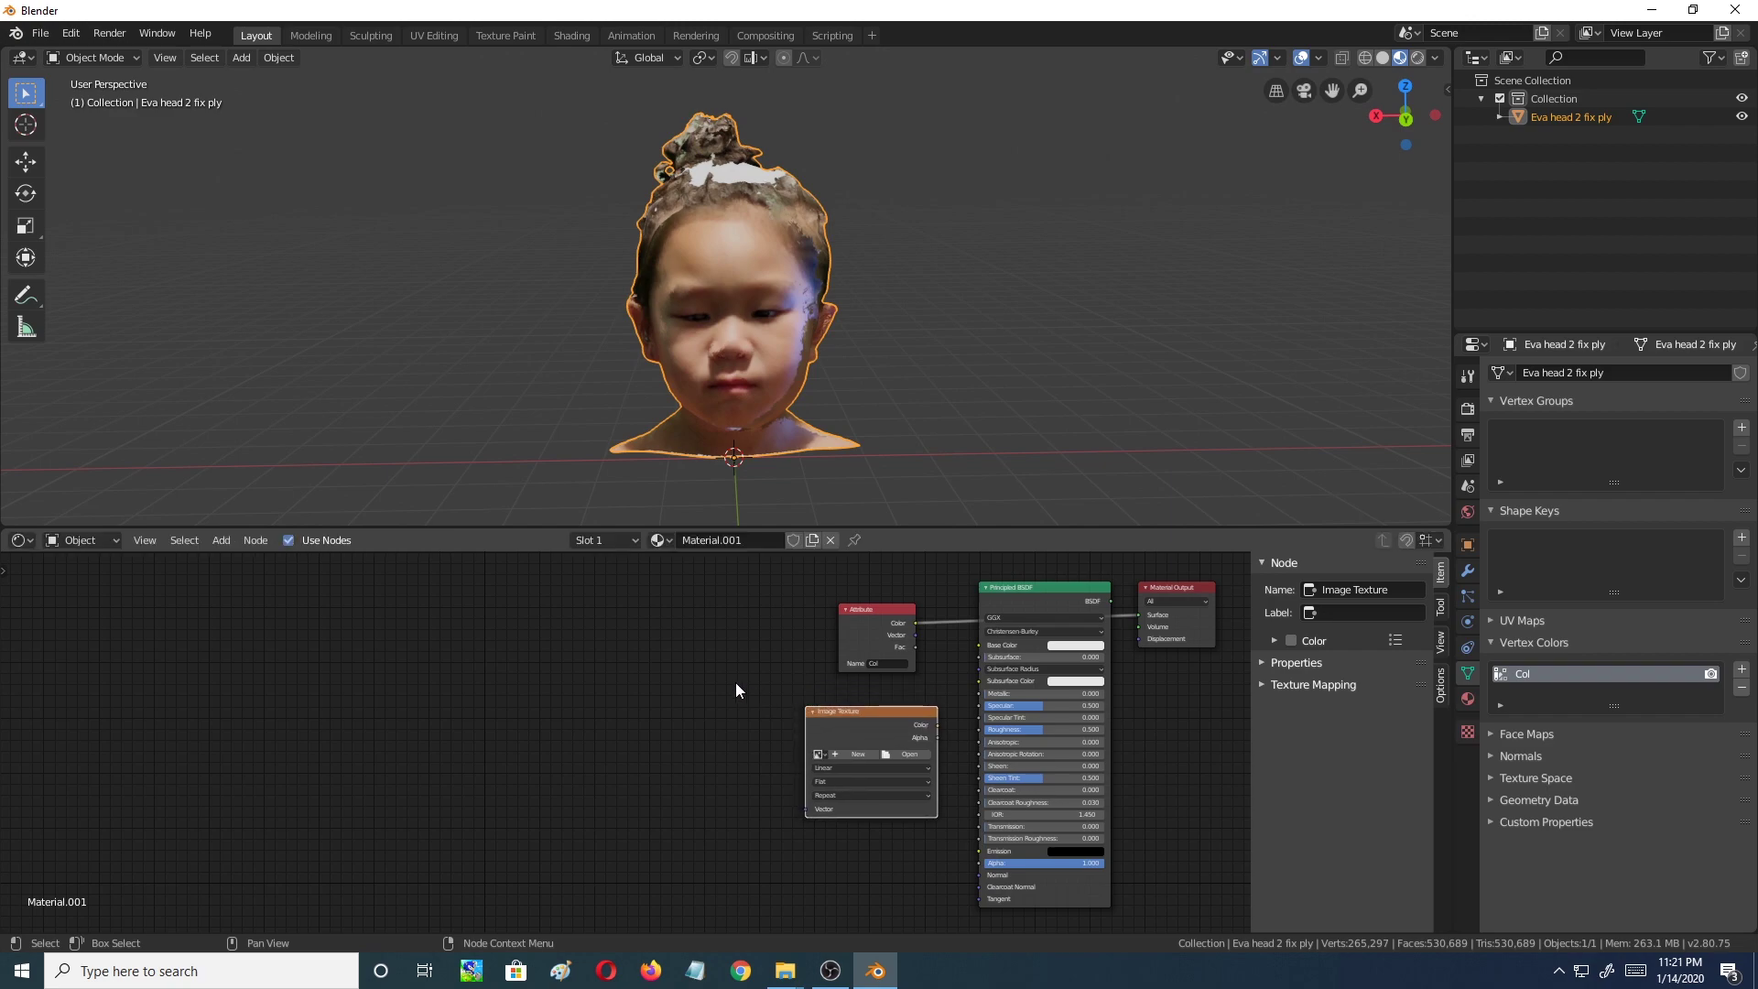
Widen the 3D viewport, split it into two side-by-side areas and change the new area to a UV Editor
{"action": "left_click_drag", "start_coordinate": [1454, 69], "coordinate": [1554, 148]}
{"action": "left_click_drag", "start_coordinate": [1550, 51], "coordinate": [797, 147]}
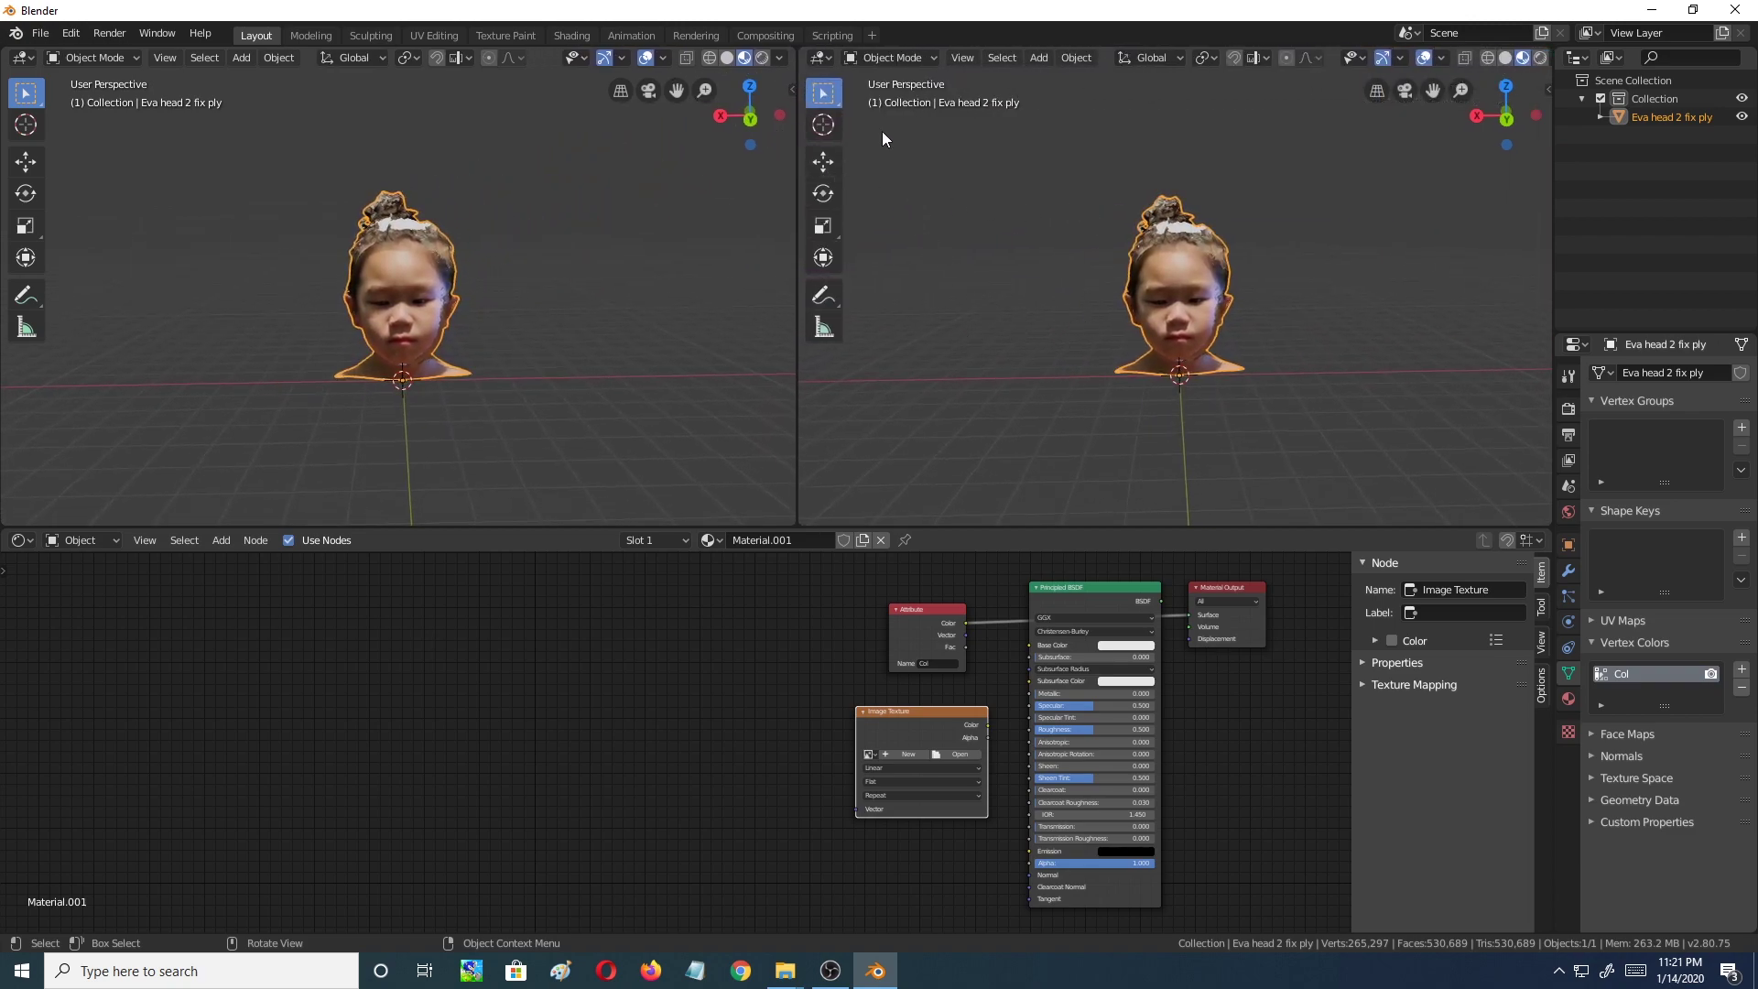
{"action": "left_click", "coordinate": [823, 56]}
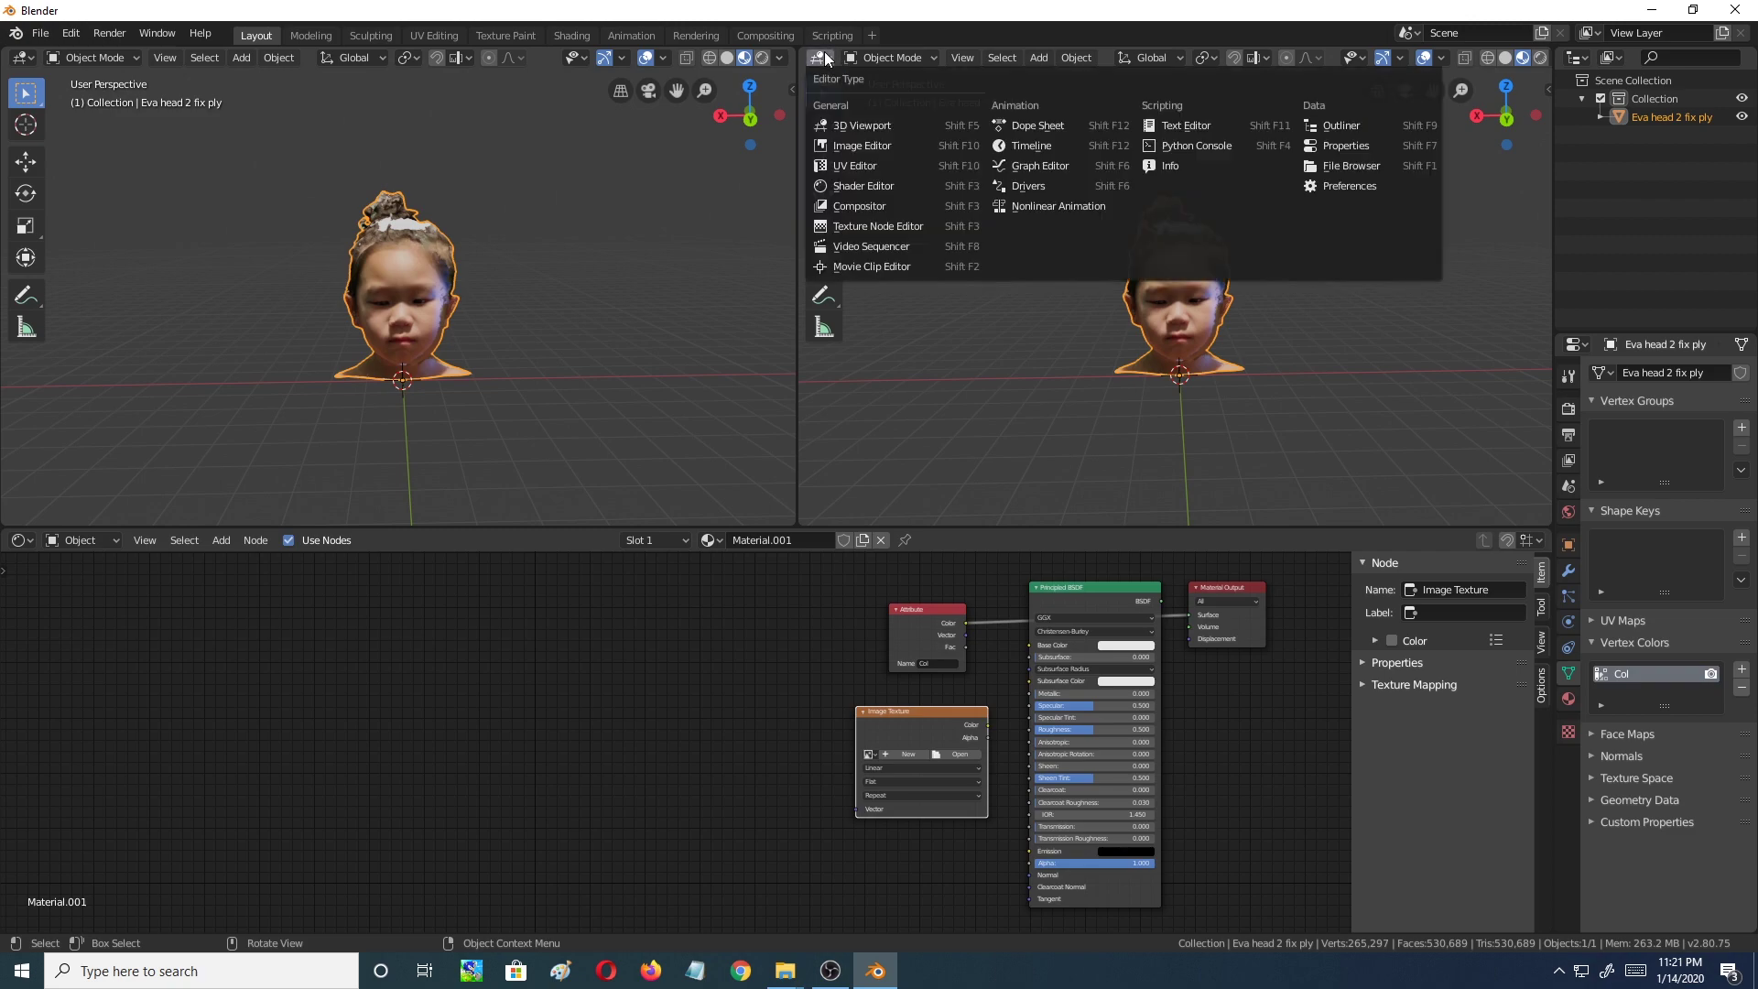
{"action": "left_click", "coordinate": [863, 165]}
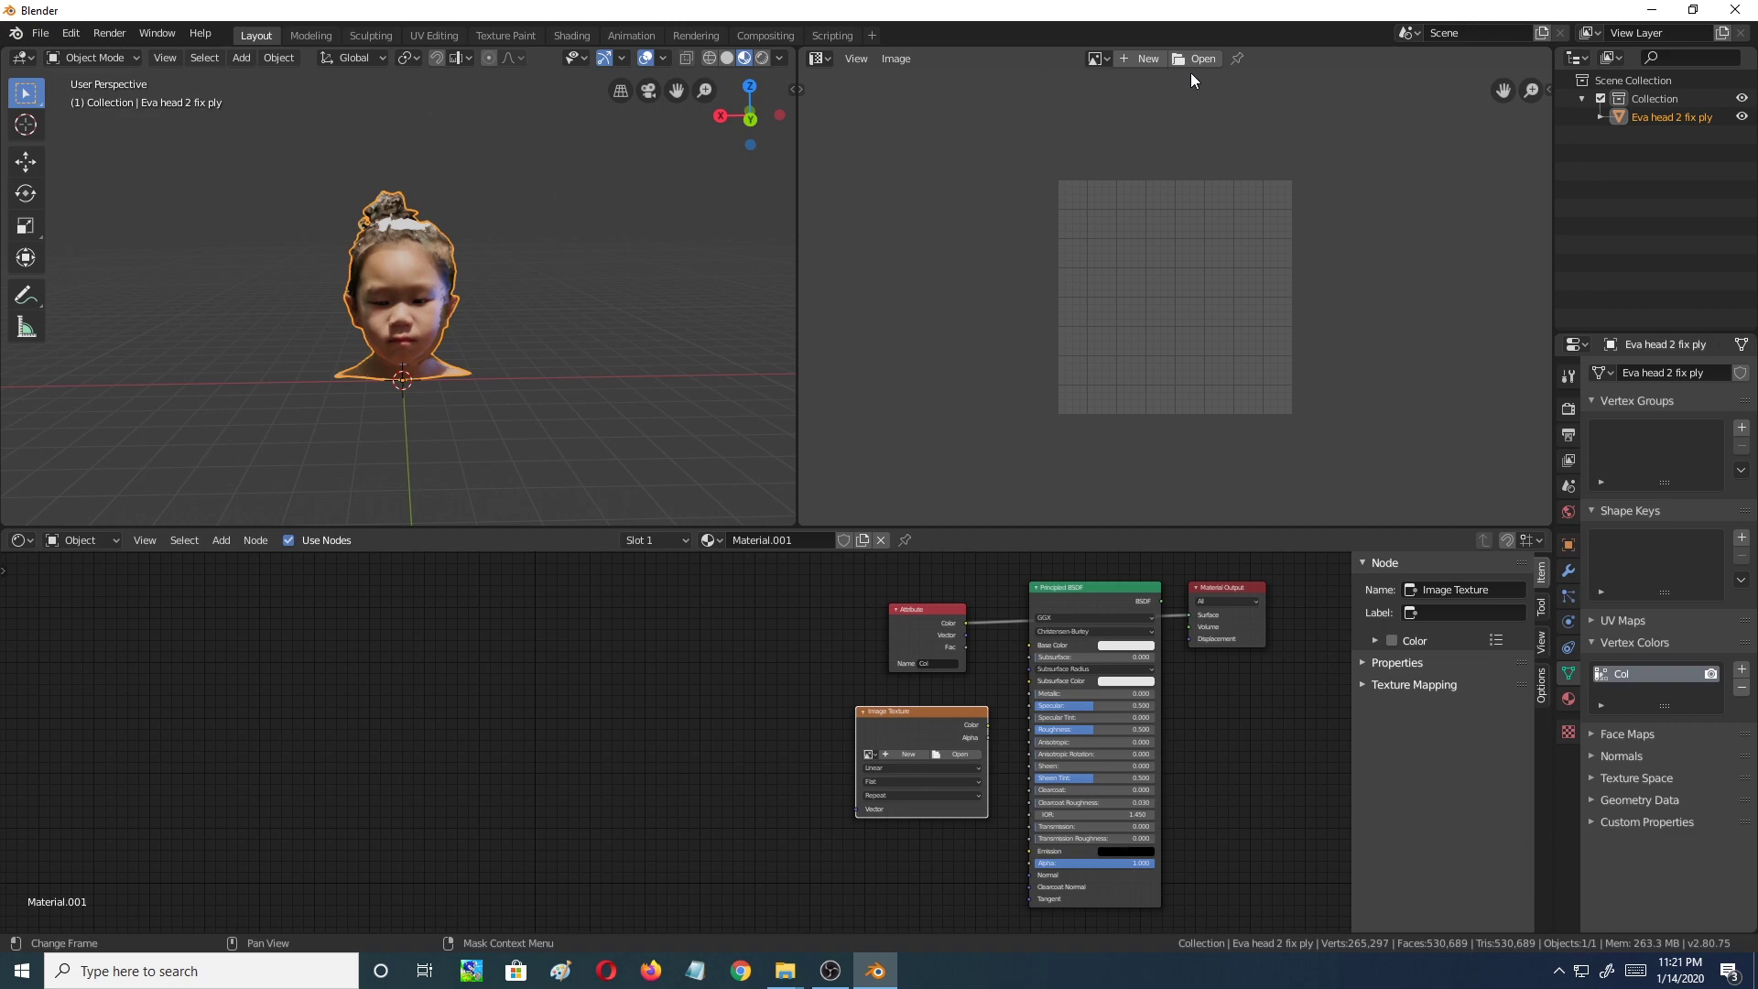
Create a new blank image named EvaheadTexture in the UV Editor
{"action": "left_click", "coordinate": [1146, 58]}
{"action": "left_click", "coordinate": [1219, 65]}
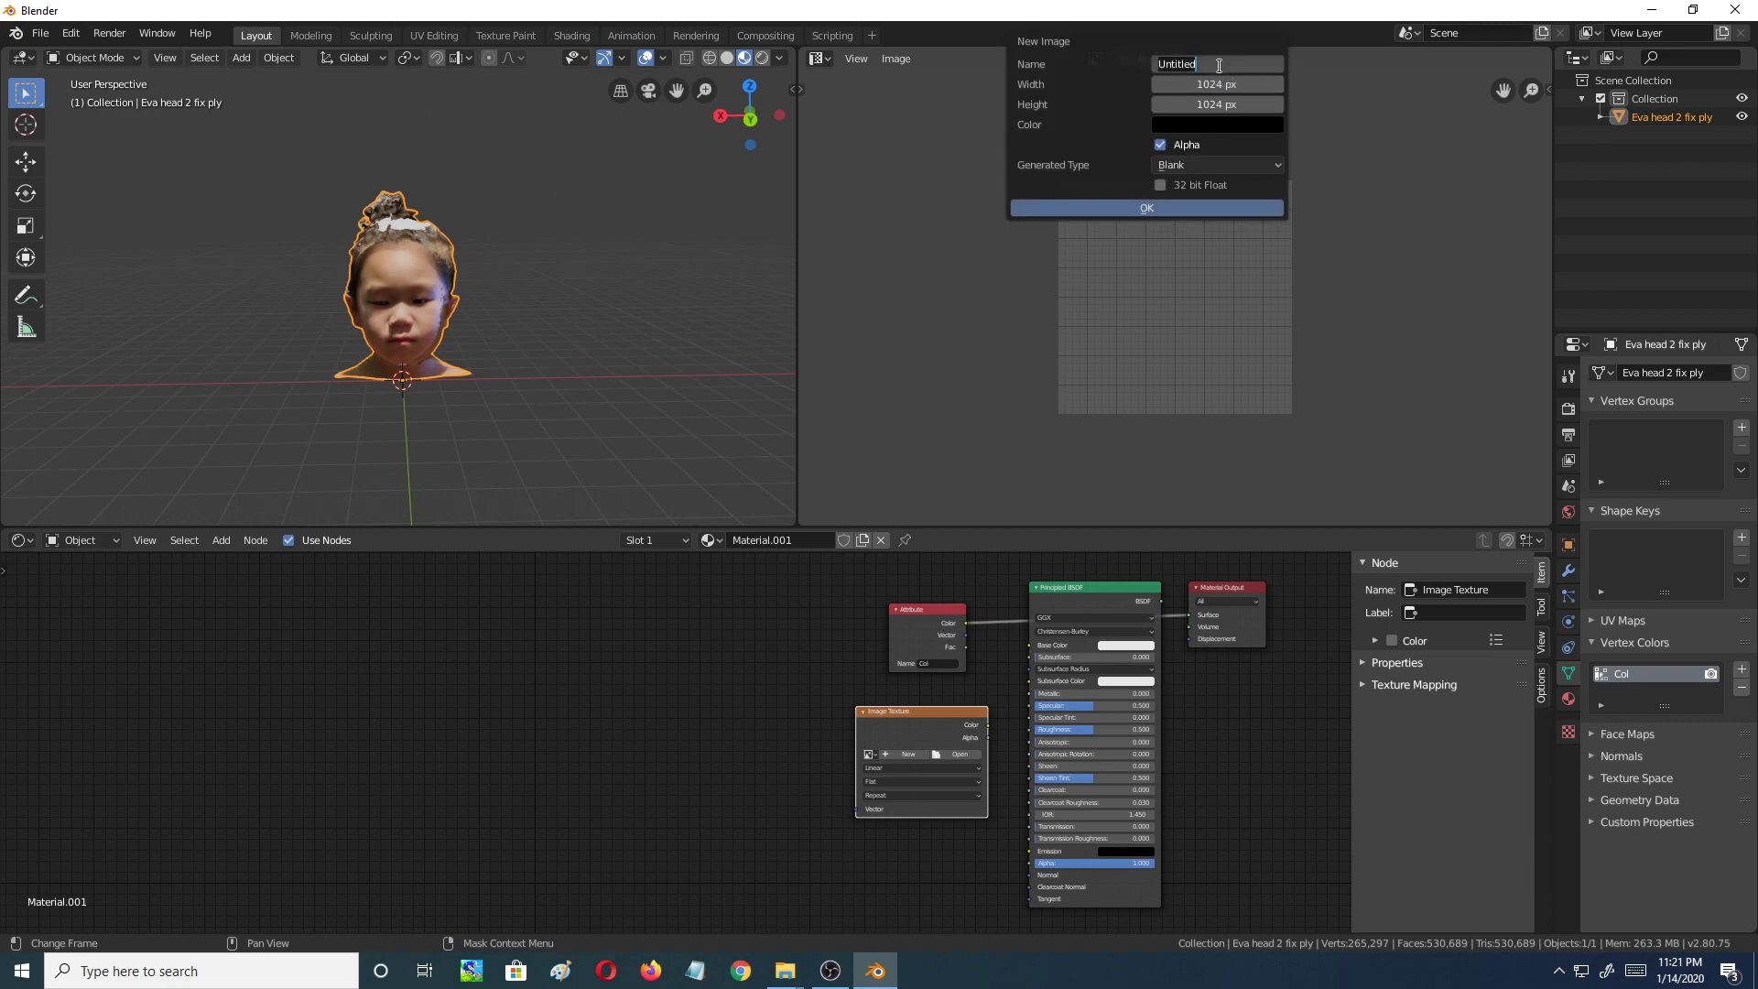
{"action": "type", "text": "EvaheadTes"}
{"action": "type", "text": "ture"}
{"action": "left_click", "coordinate": [1195, 212]}
{"action": "scroll", "coordinate": [1192, 355], "scroll_direction": "down", "scroll_amount": 4}
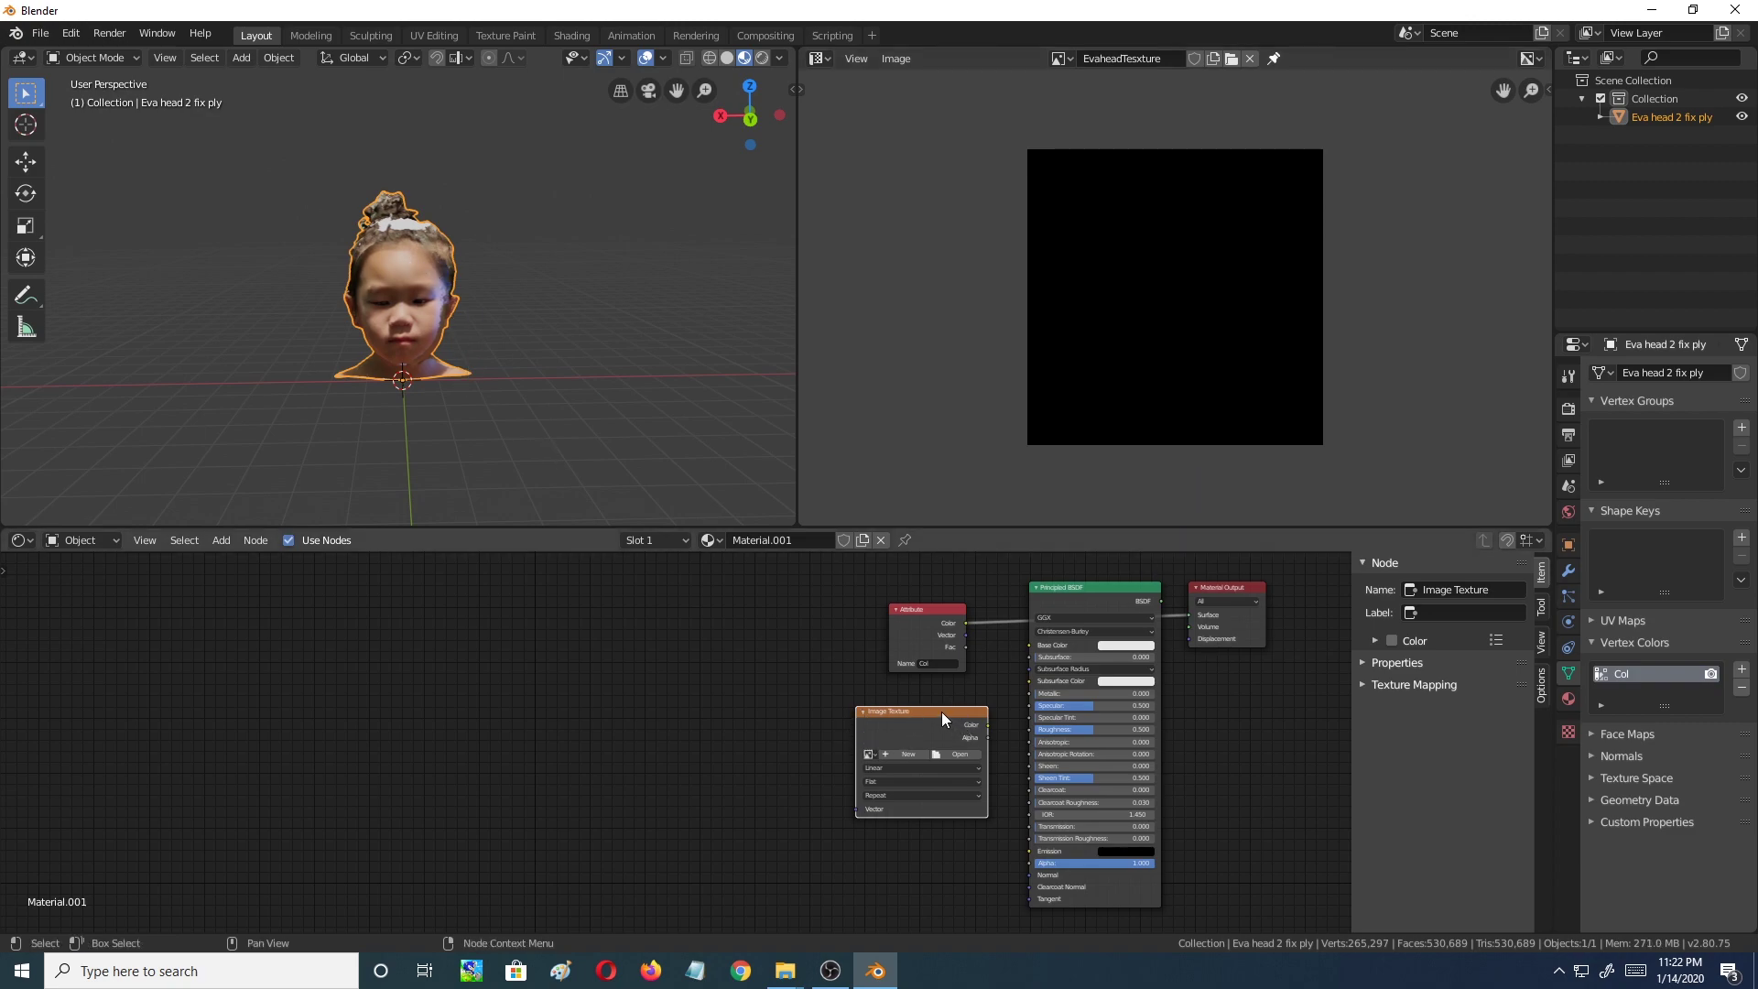
Assign the EvaheadTexture image to the Image Texture node
{"action": "left_click", "coordinate": [869, 755]}
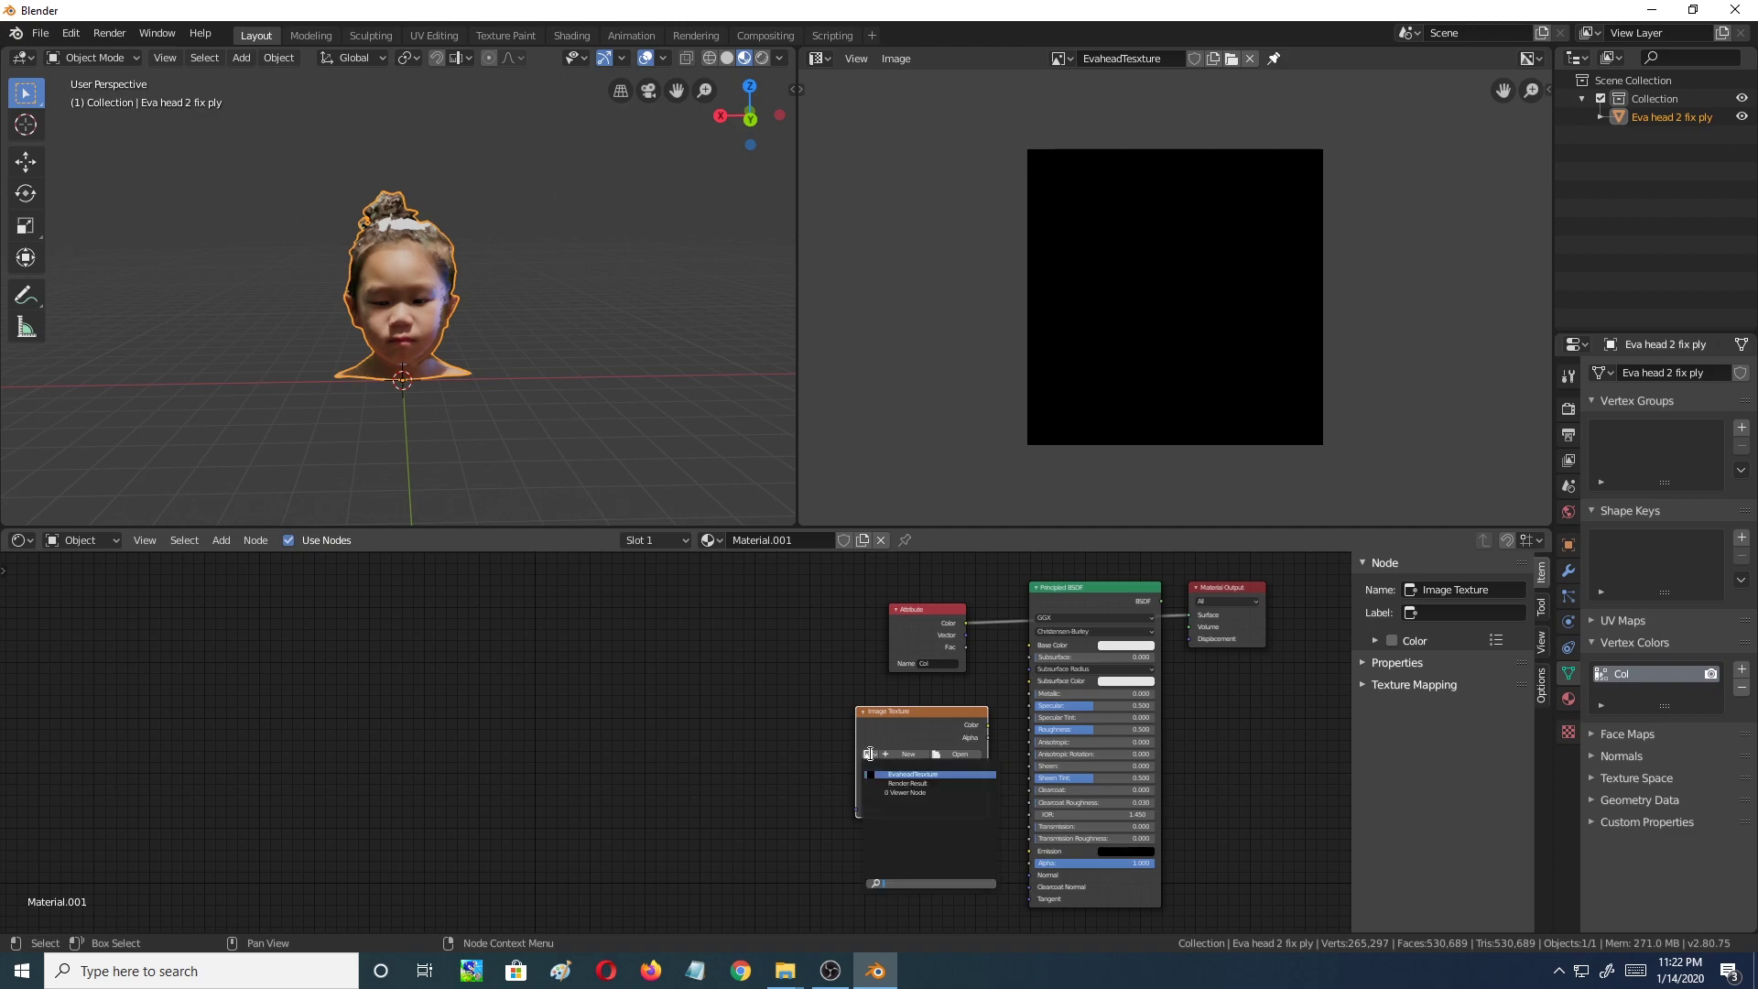
{"action": "left_click", "coordinate": [937, 776]}
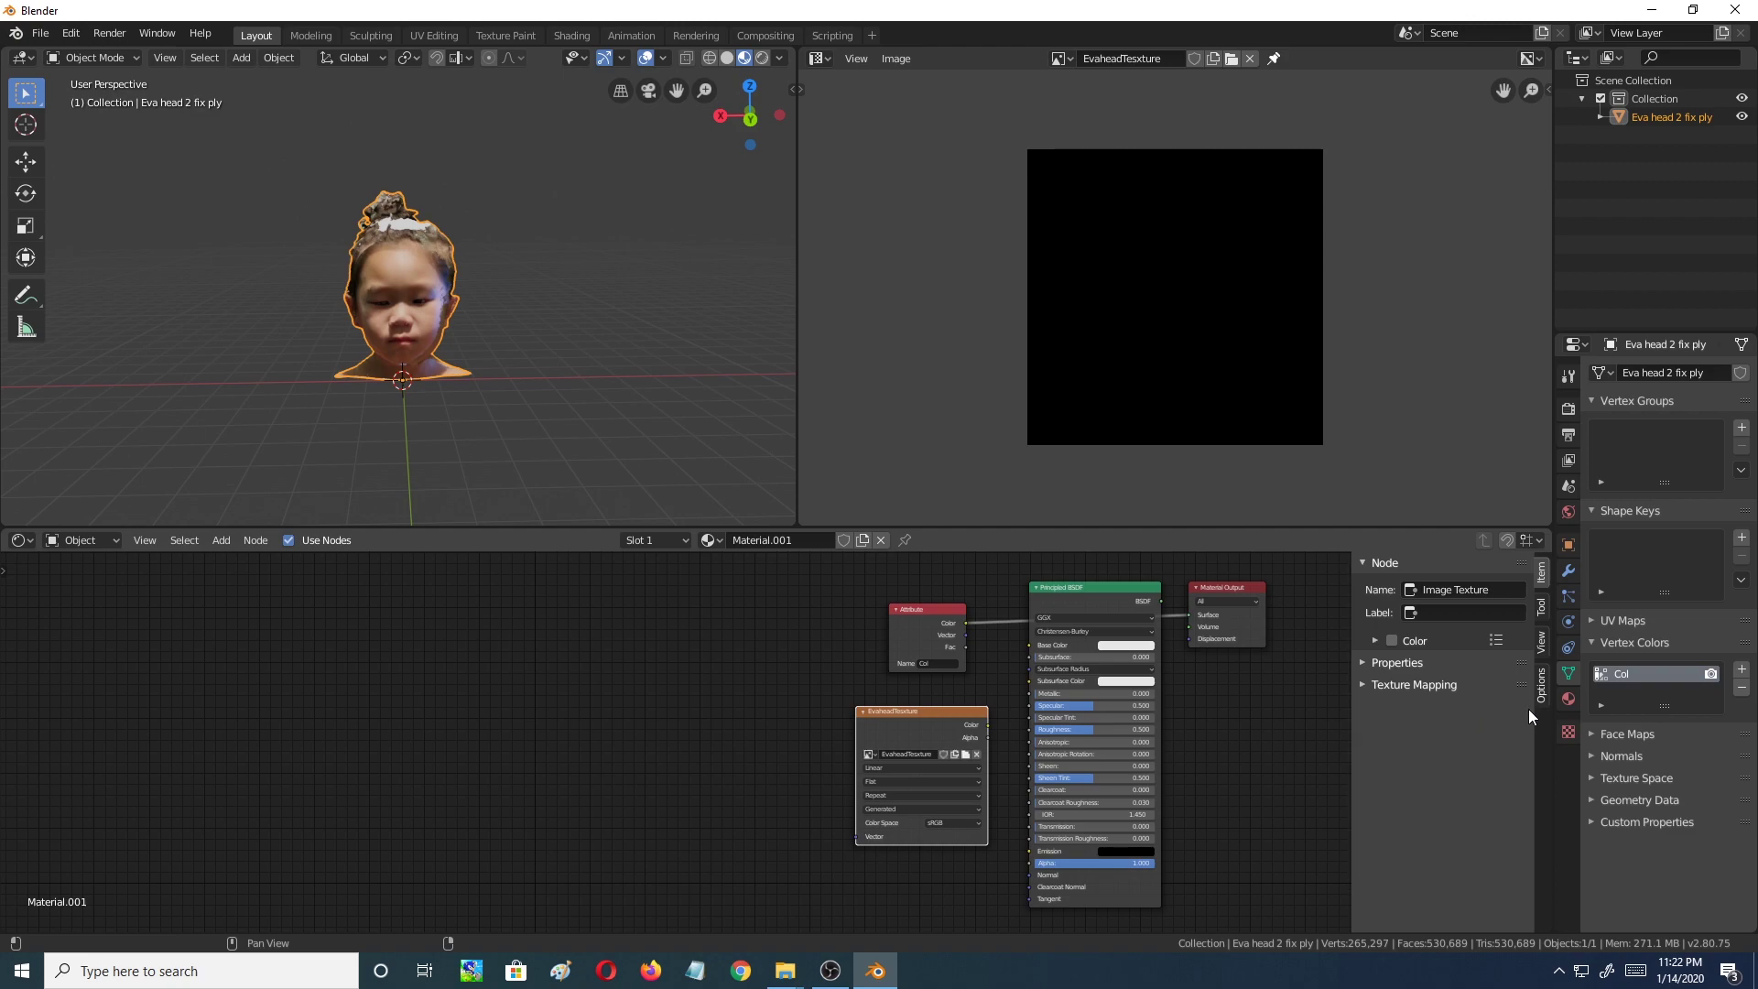
Change the scene's render engine to Cycles
{"action": "left_click", "coordinate": [1567, 411]}
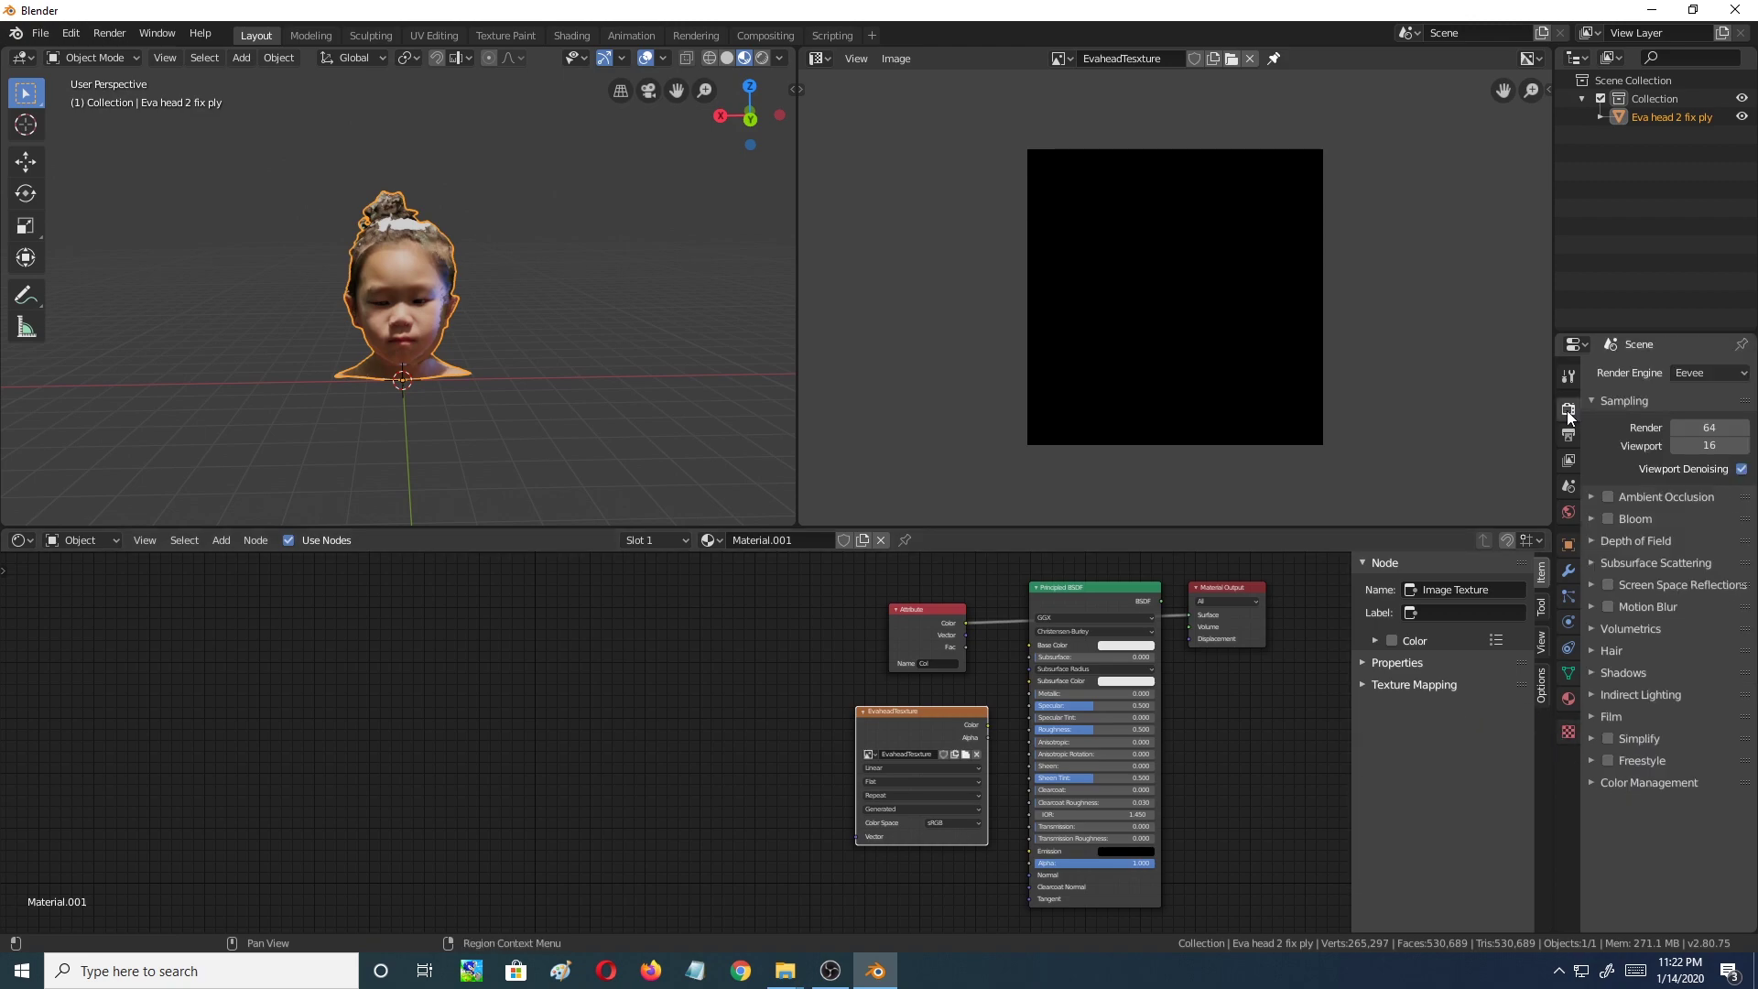
{"action": "left_click", "coordinate": [1698, 375]}
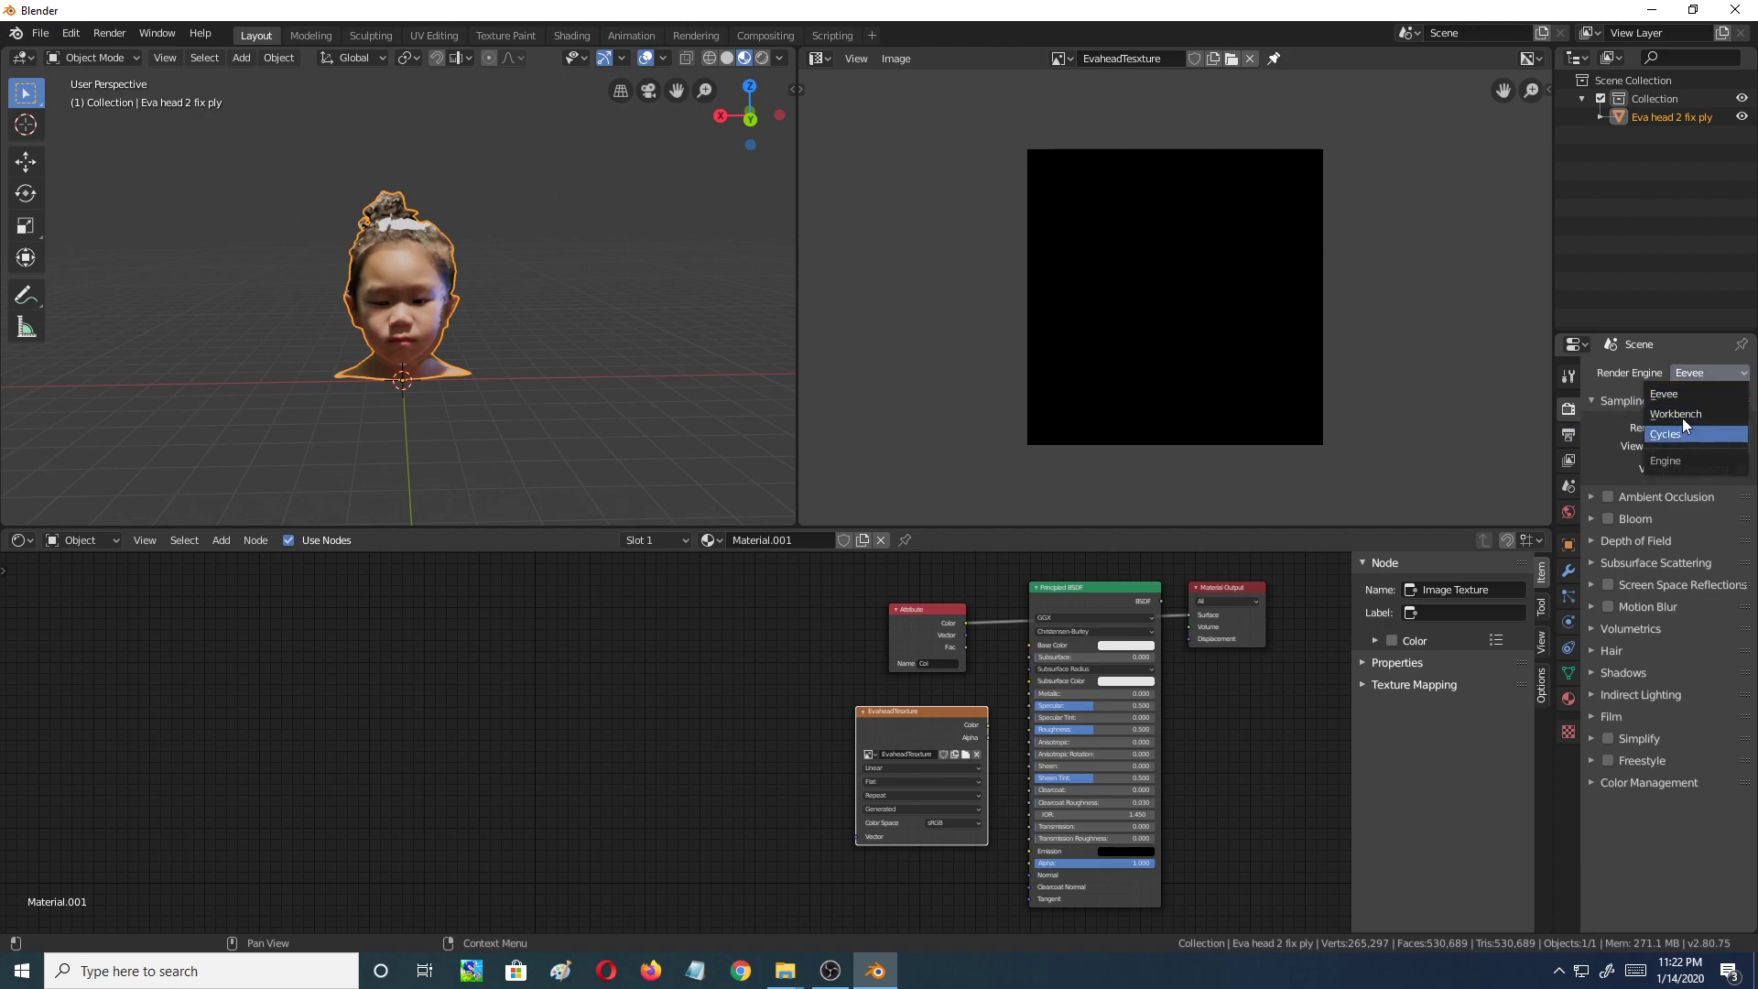
{"action": "left_click", "coordinate": [1705, 372]}
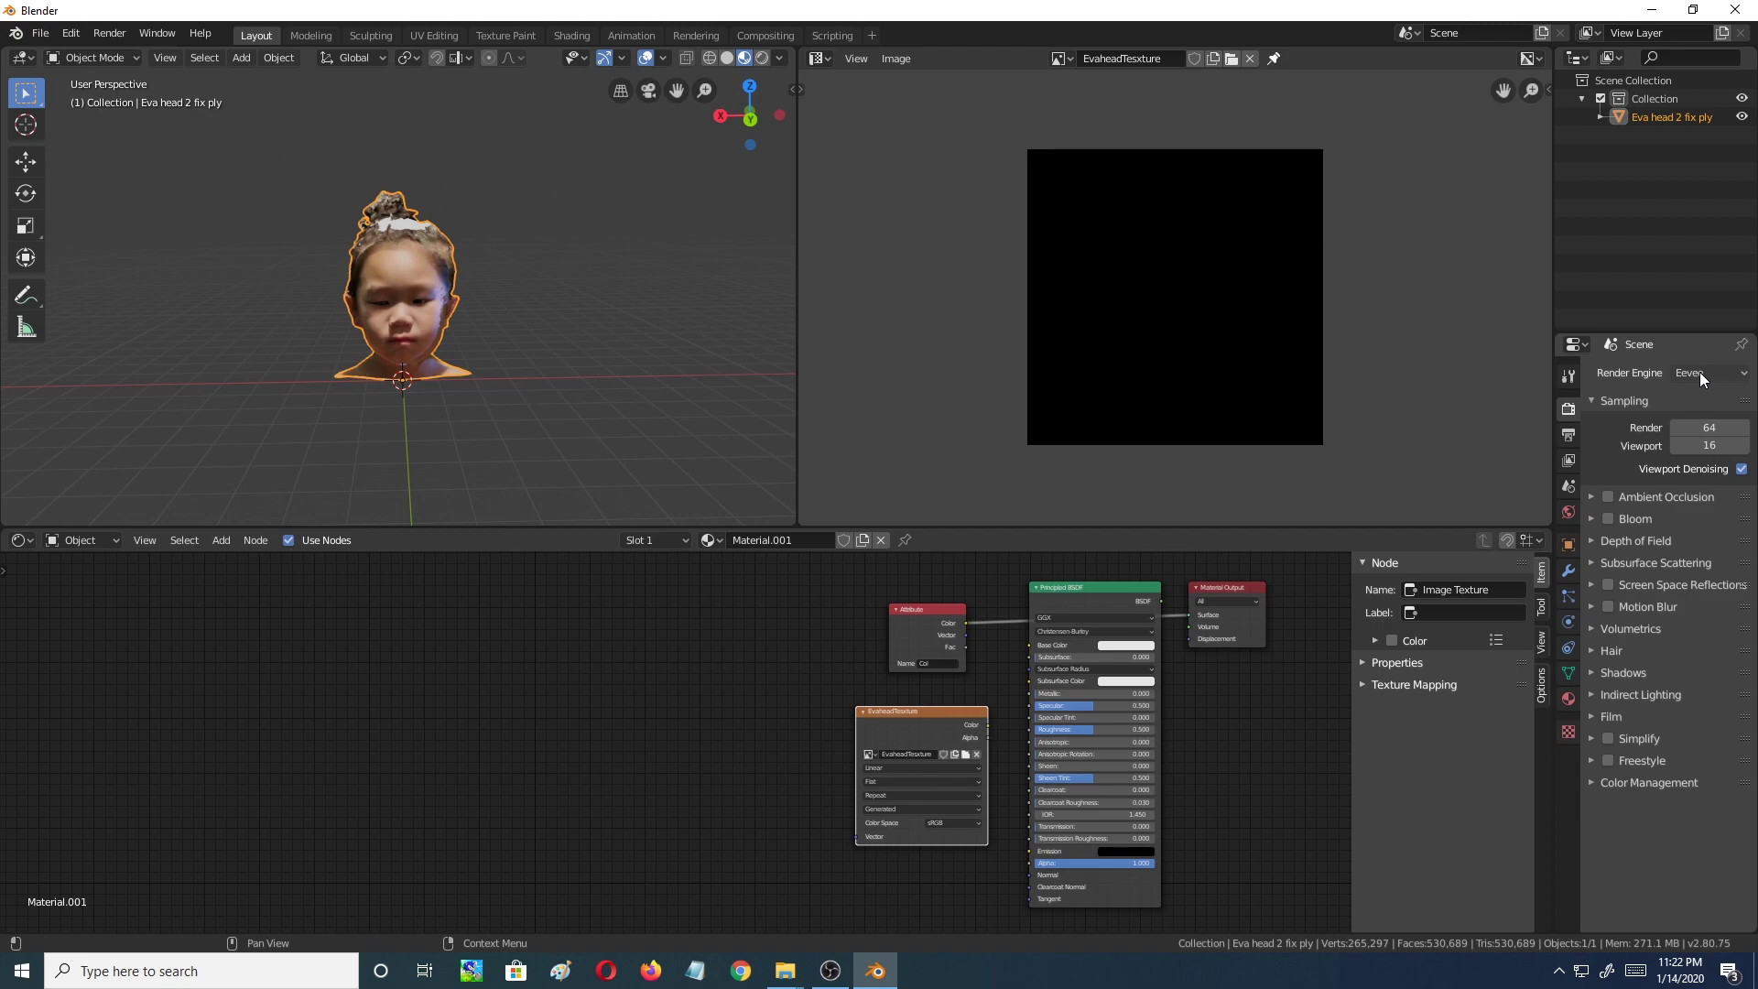
{"action": "left_click", "coordinate": [1714, 372]}
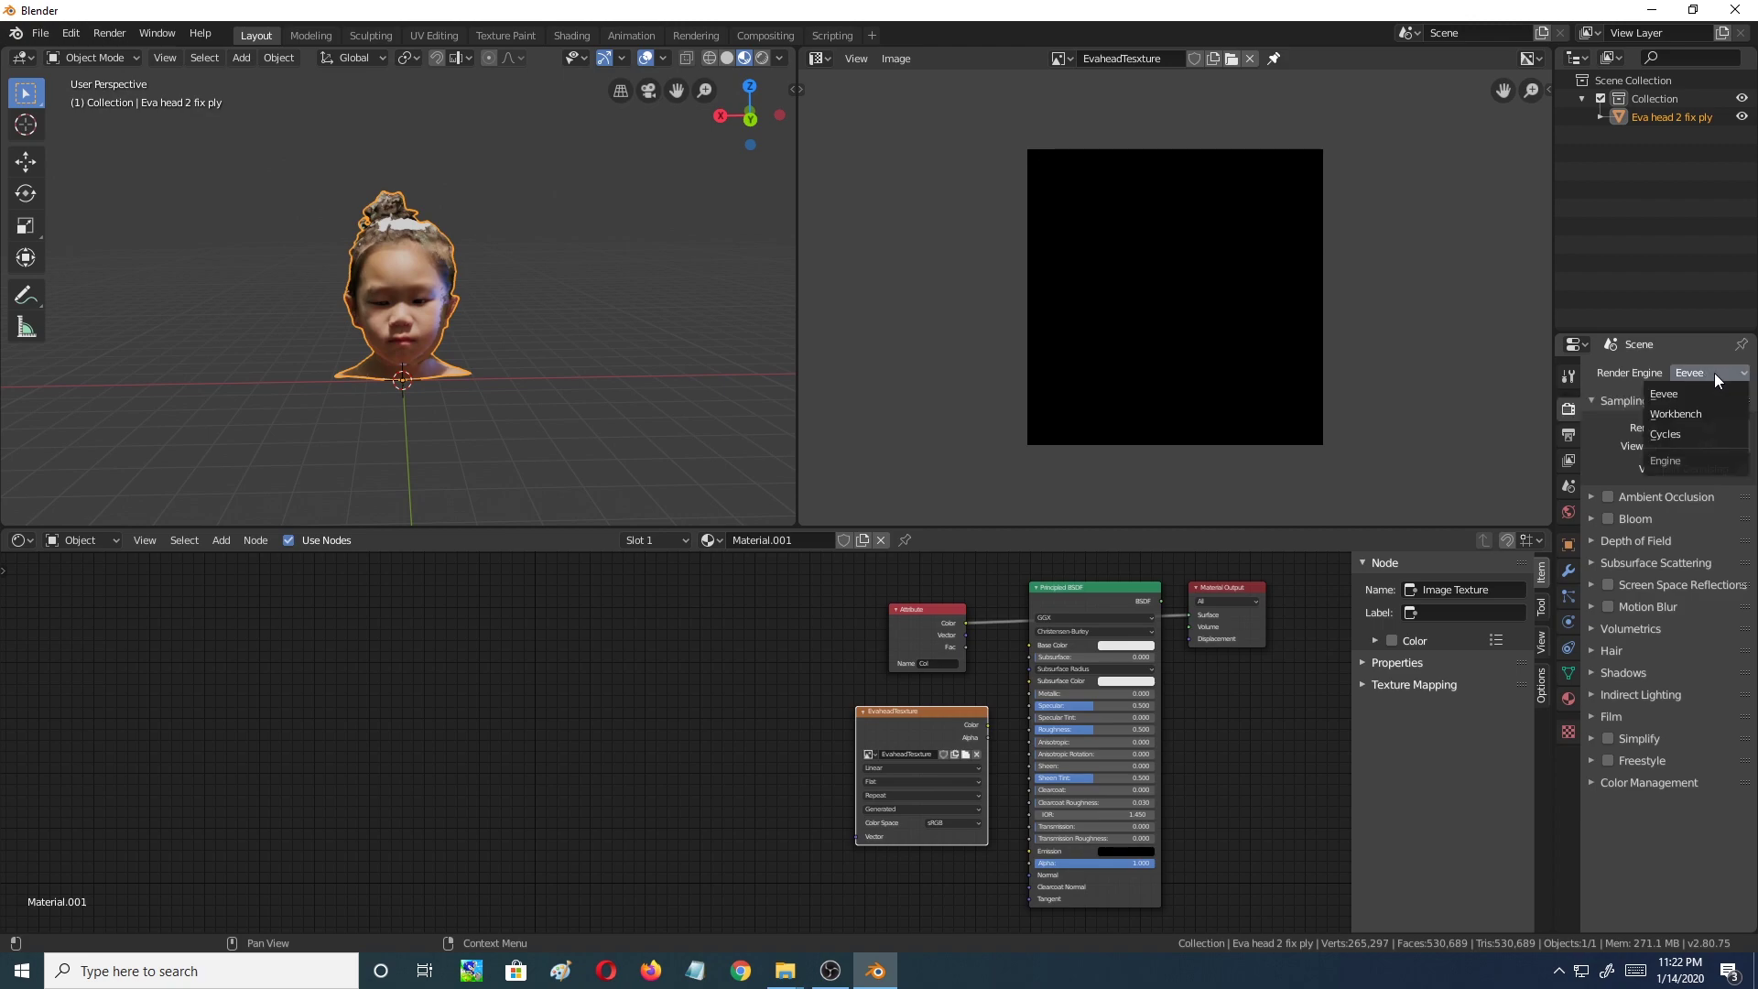
{"action": "left_click", "coordinate": [1684, 432]}
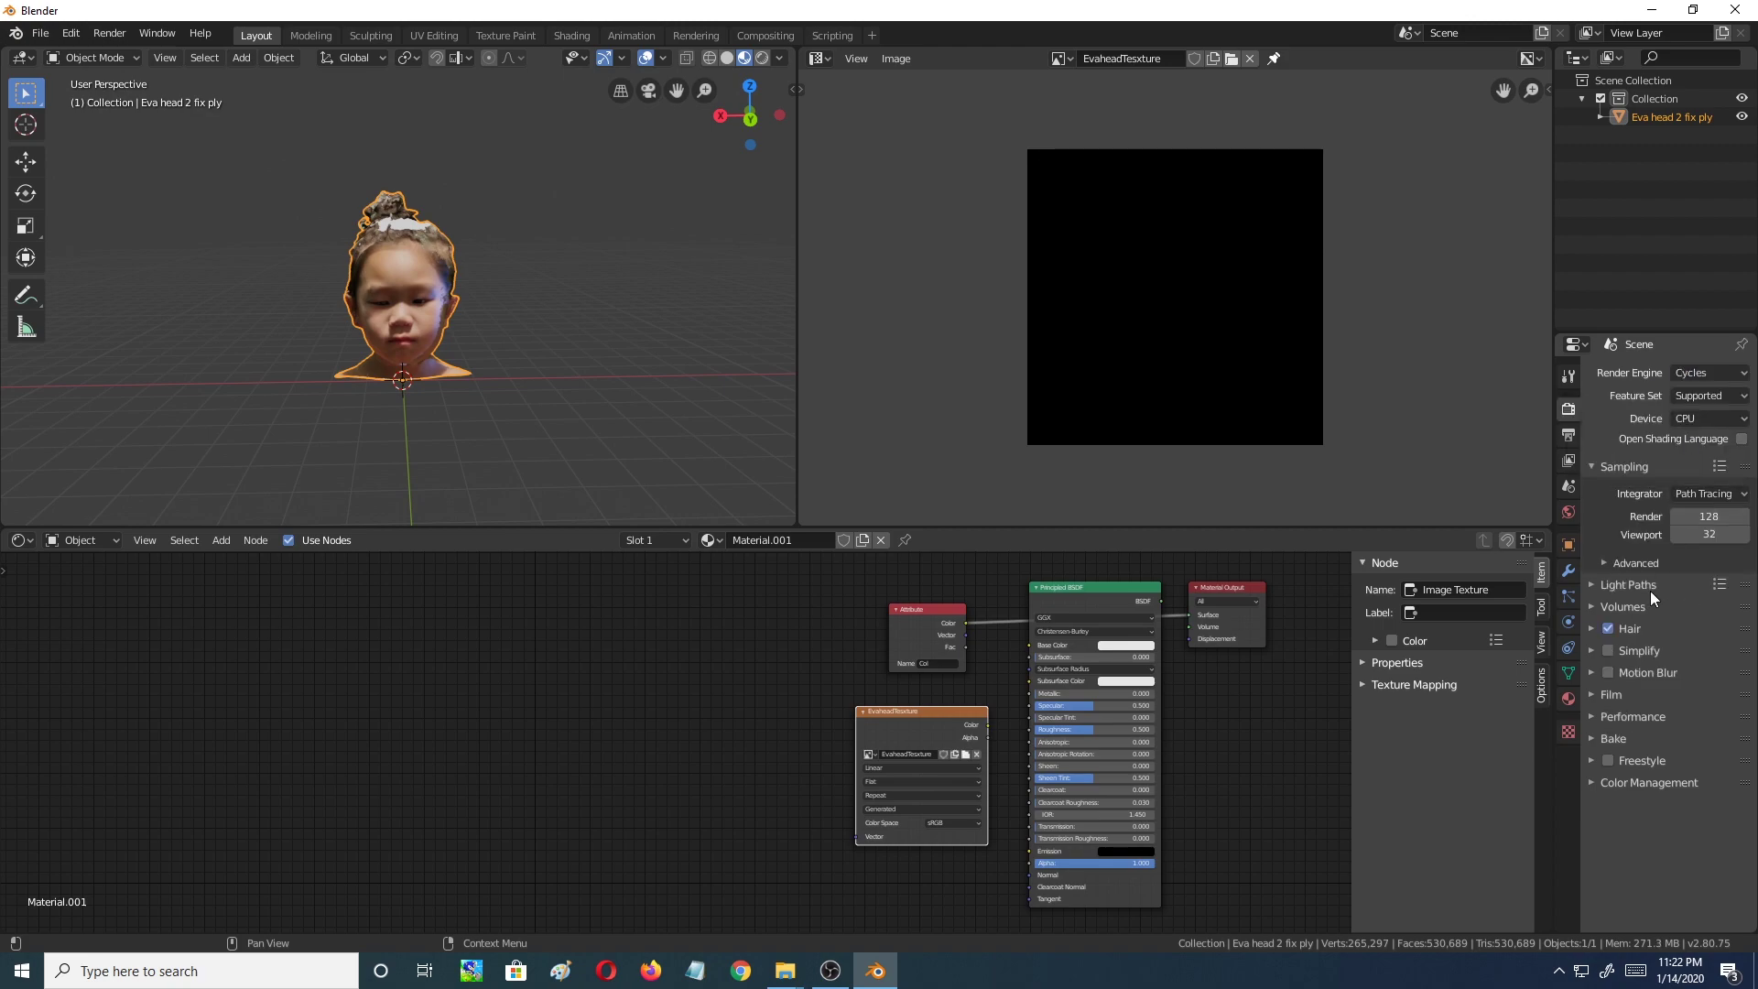
Set the bake type to Emit and bake the head's vertex colors into the EvaheadTexture image
{"action": "left_click", "coordinate": [1593, 738]}
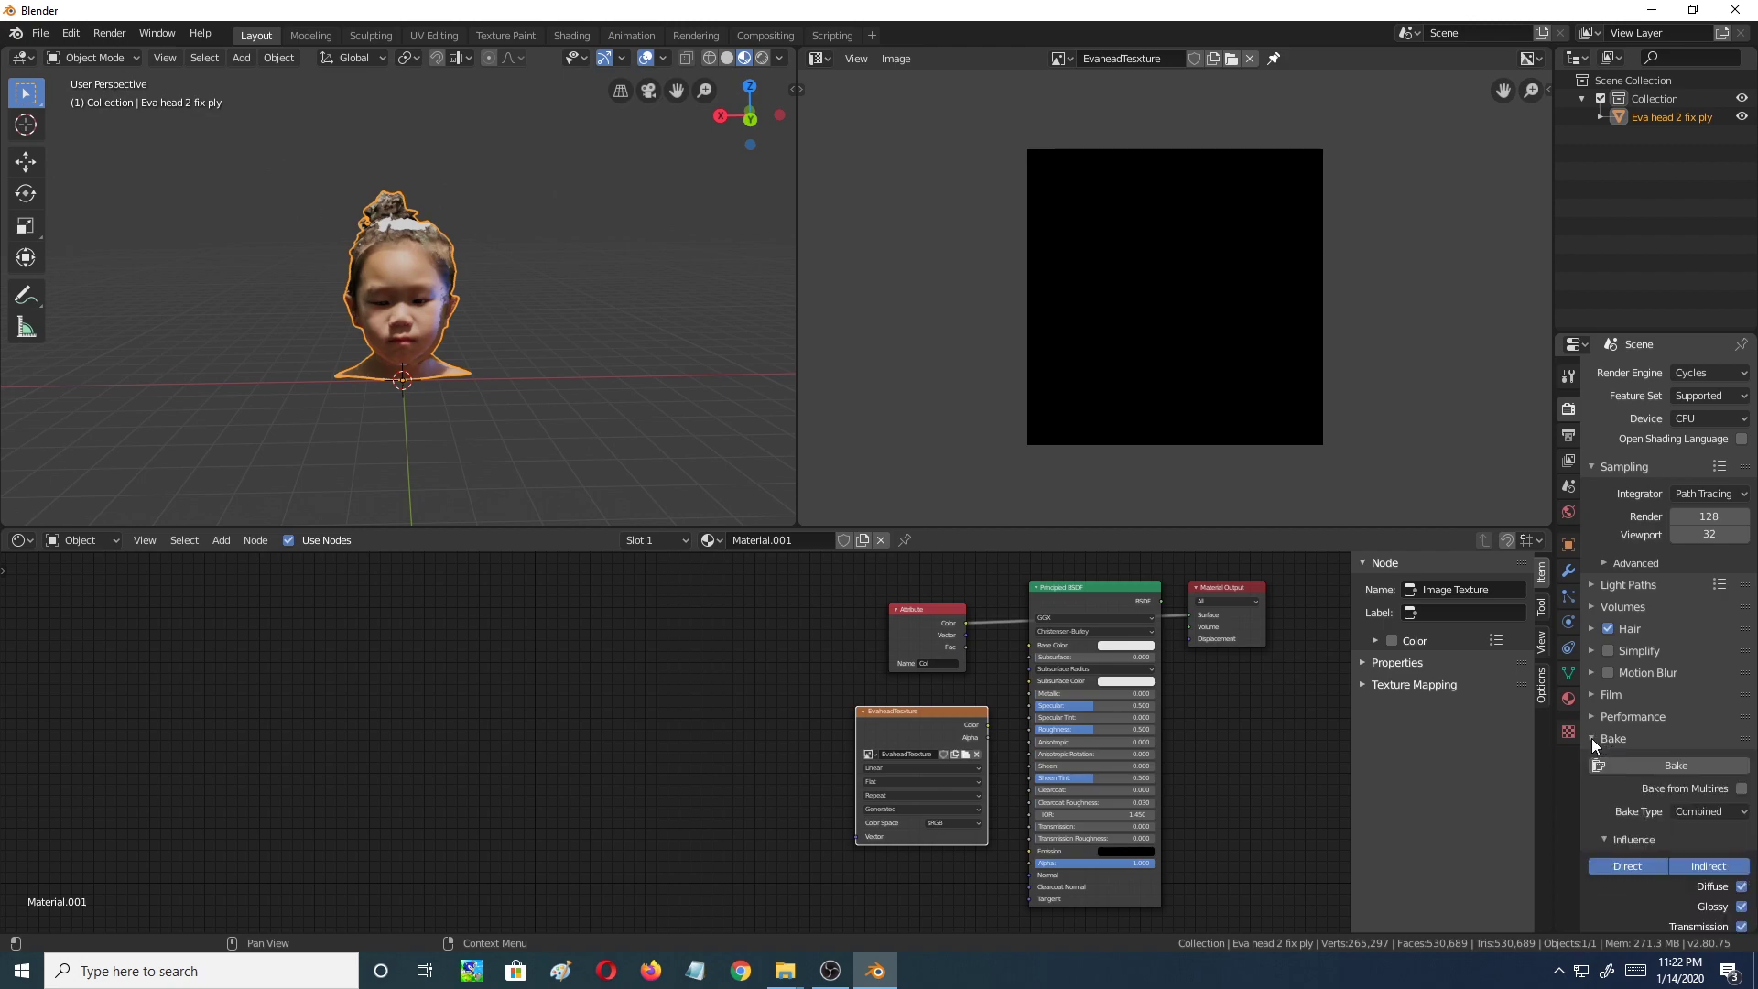
{"action": "left_click", "coordinate": [1711, 811]}
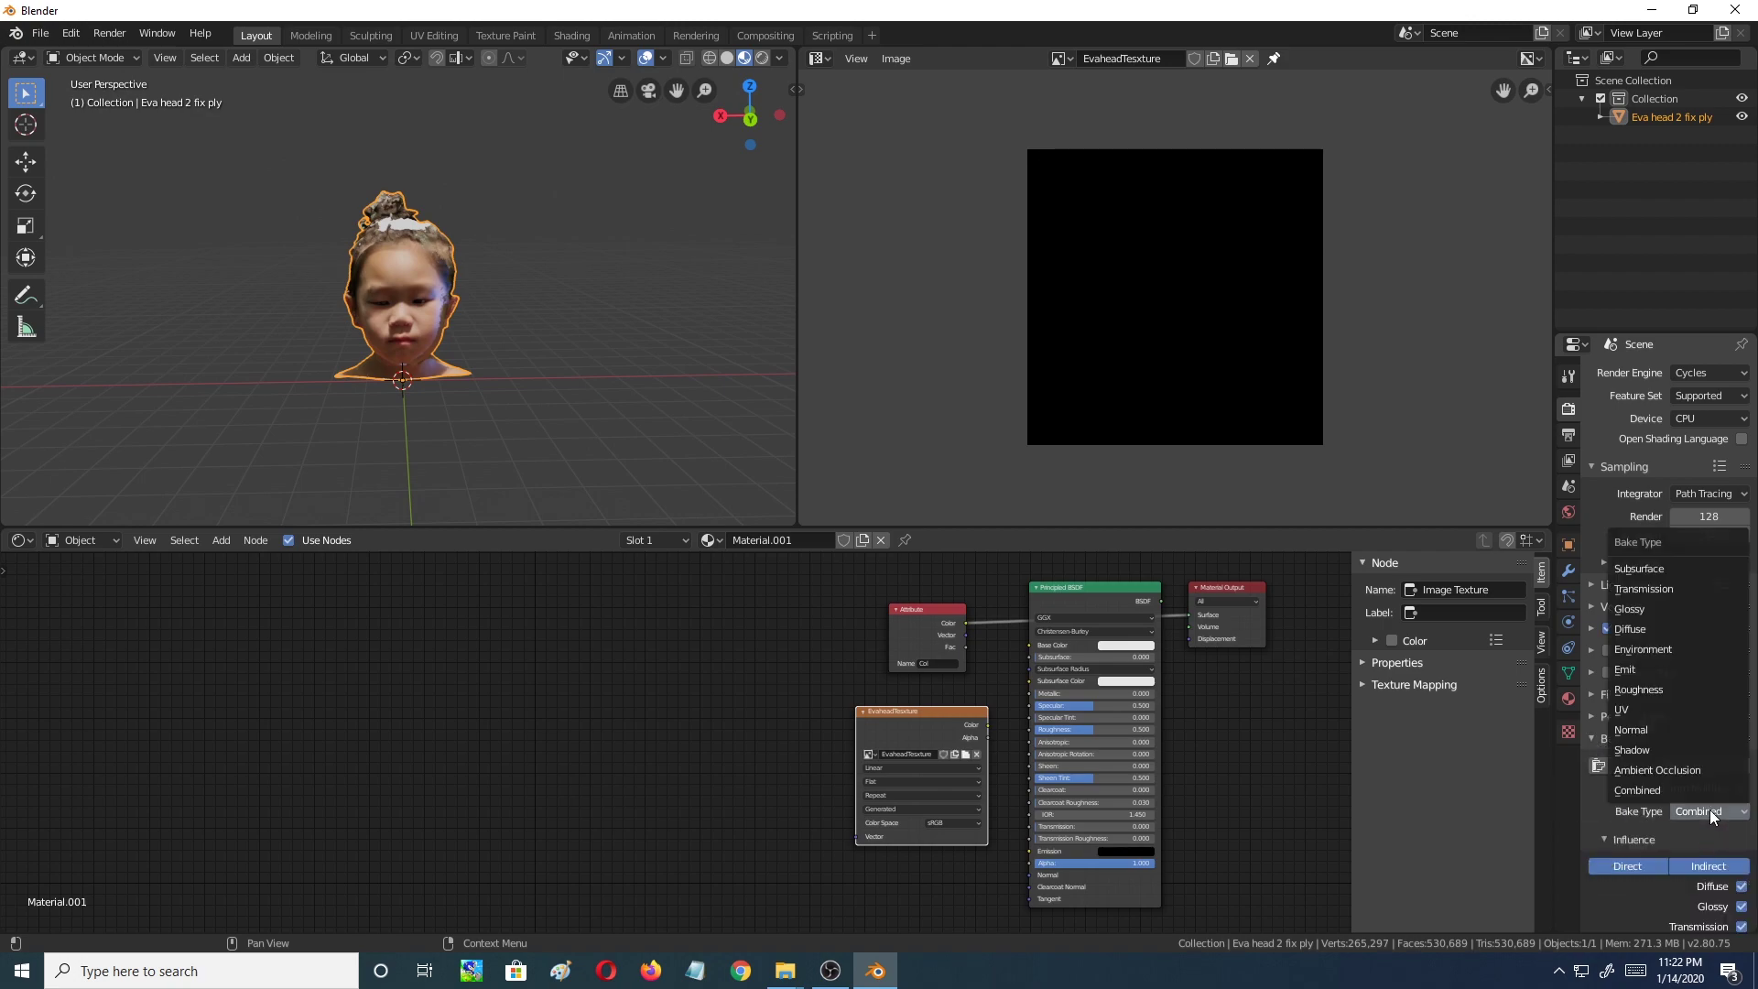
{"action": "left_click", "coordinate": [1659, 676]}
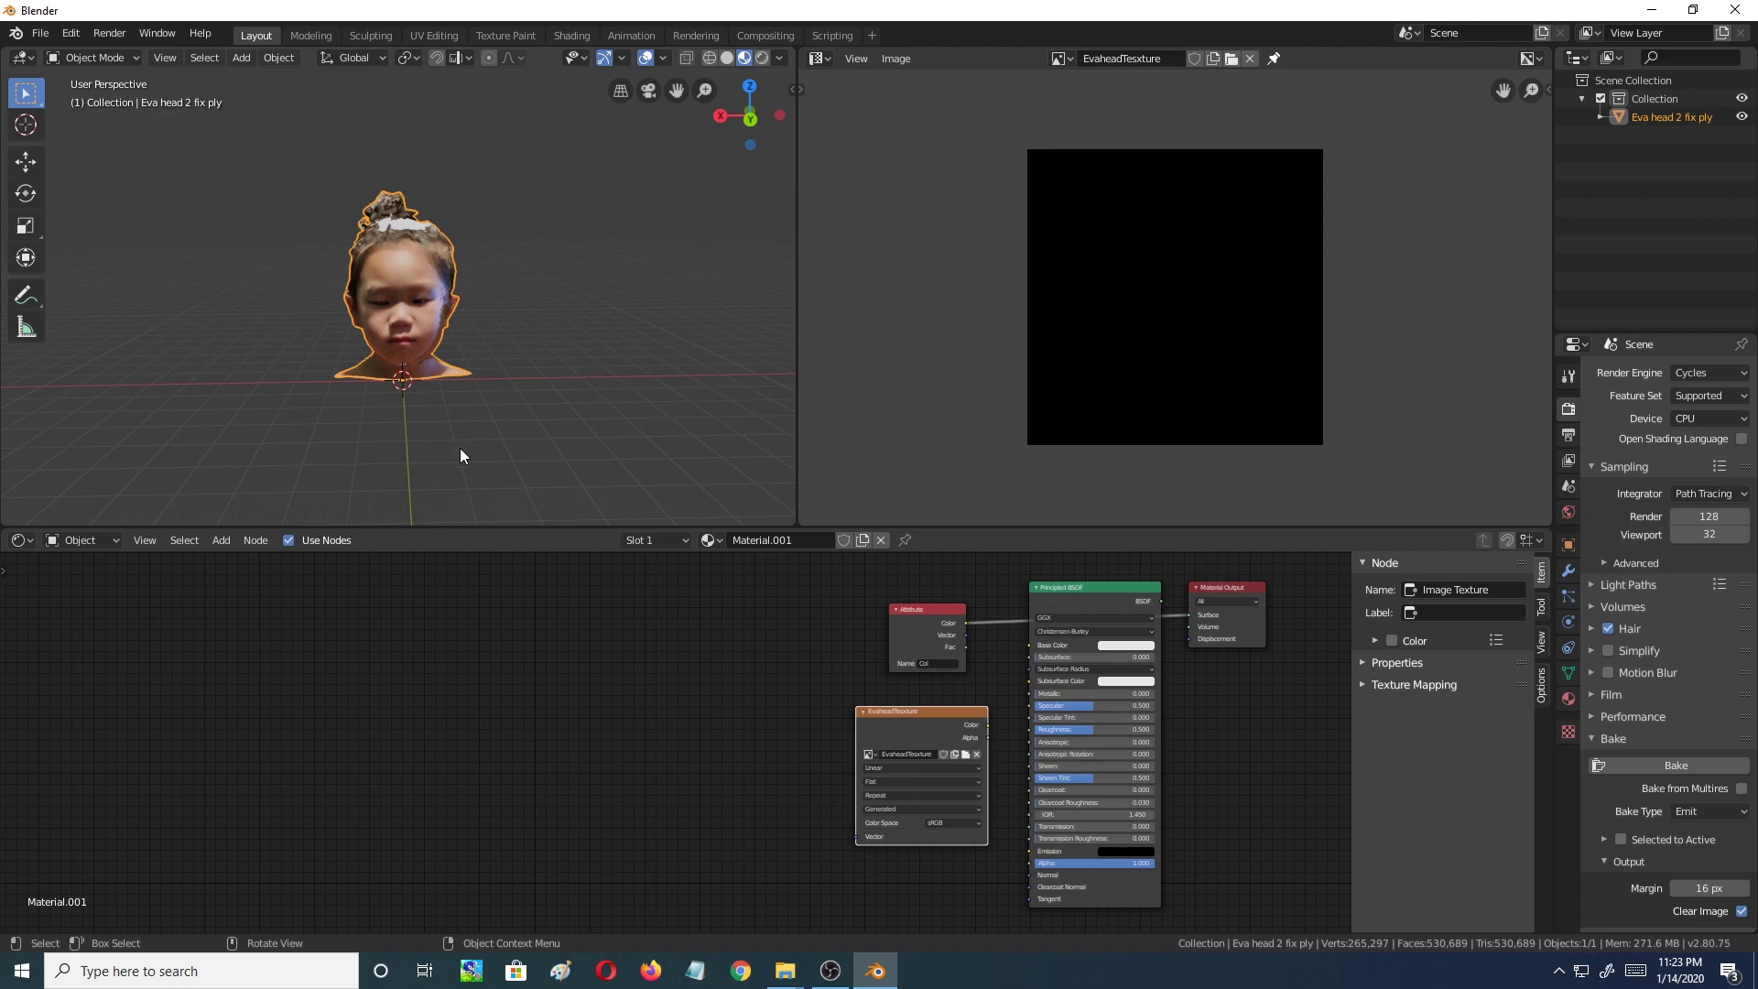
{"action": "left_click", "coordinate": [1650, 767]}
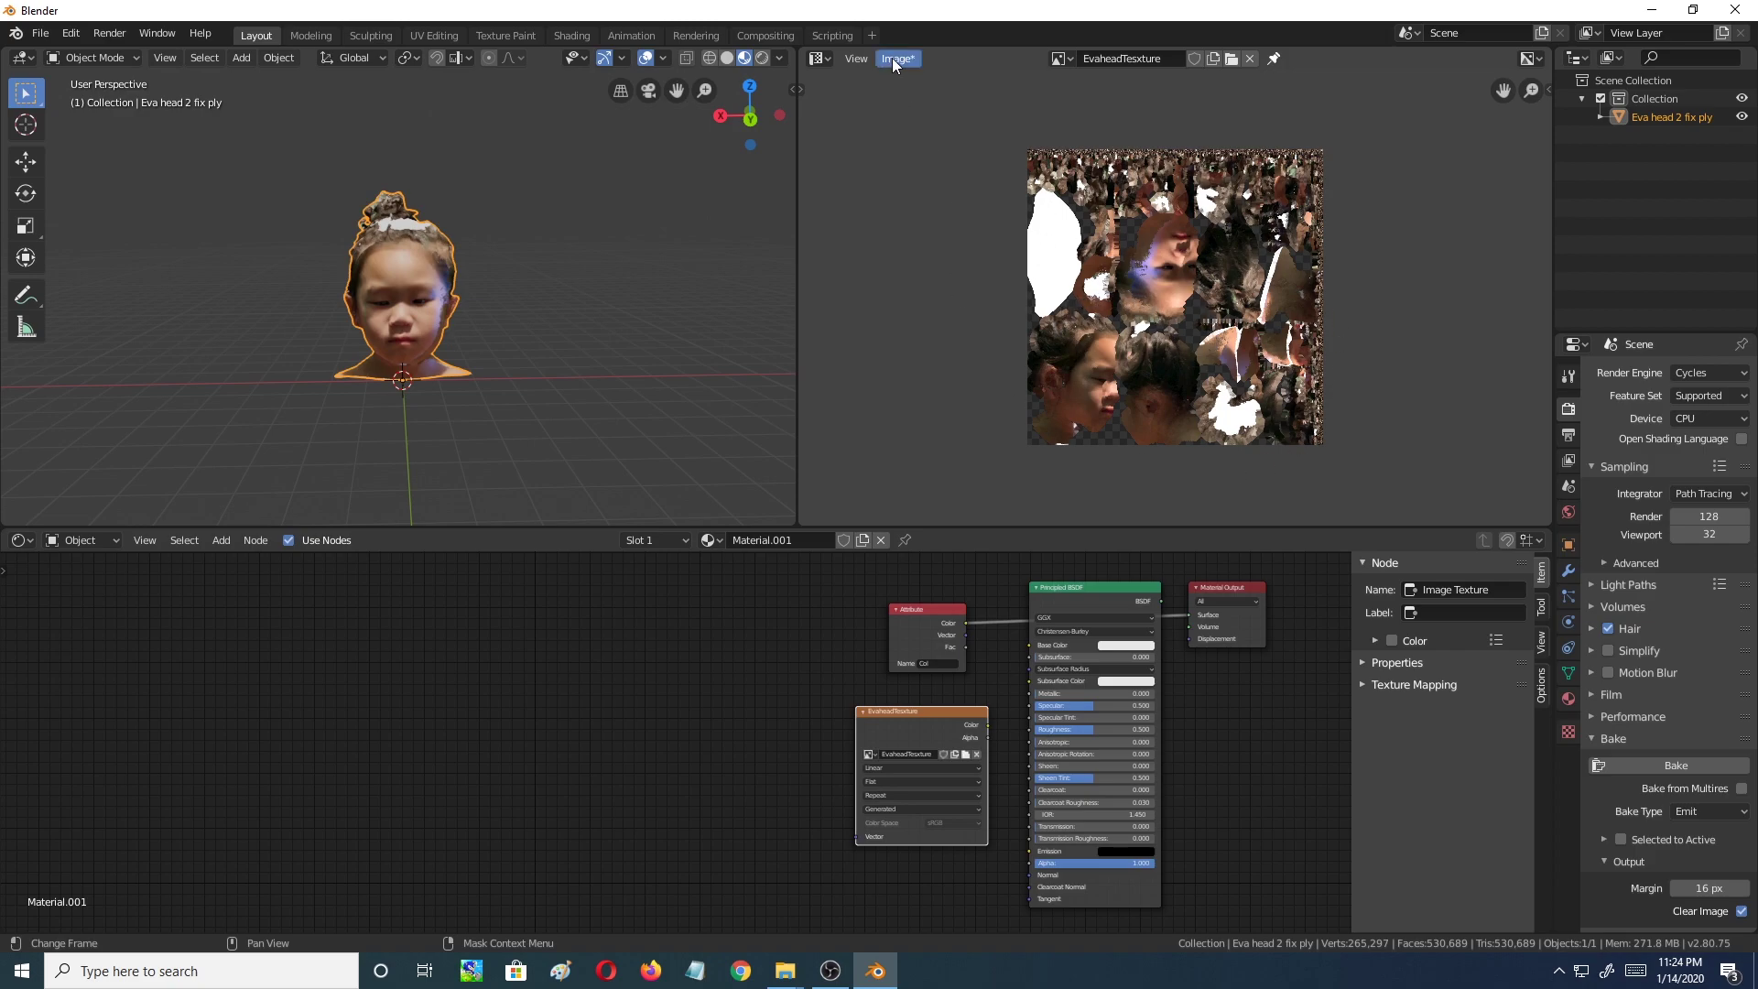
{"action": "left_click", "coordinate": [831, 56]}
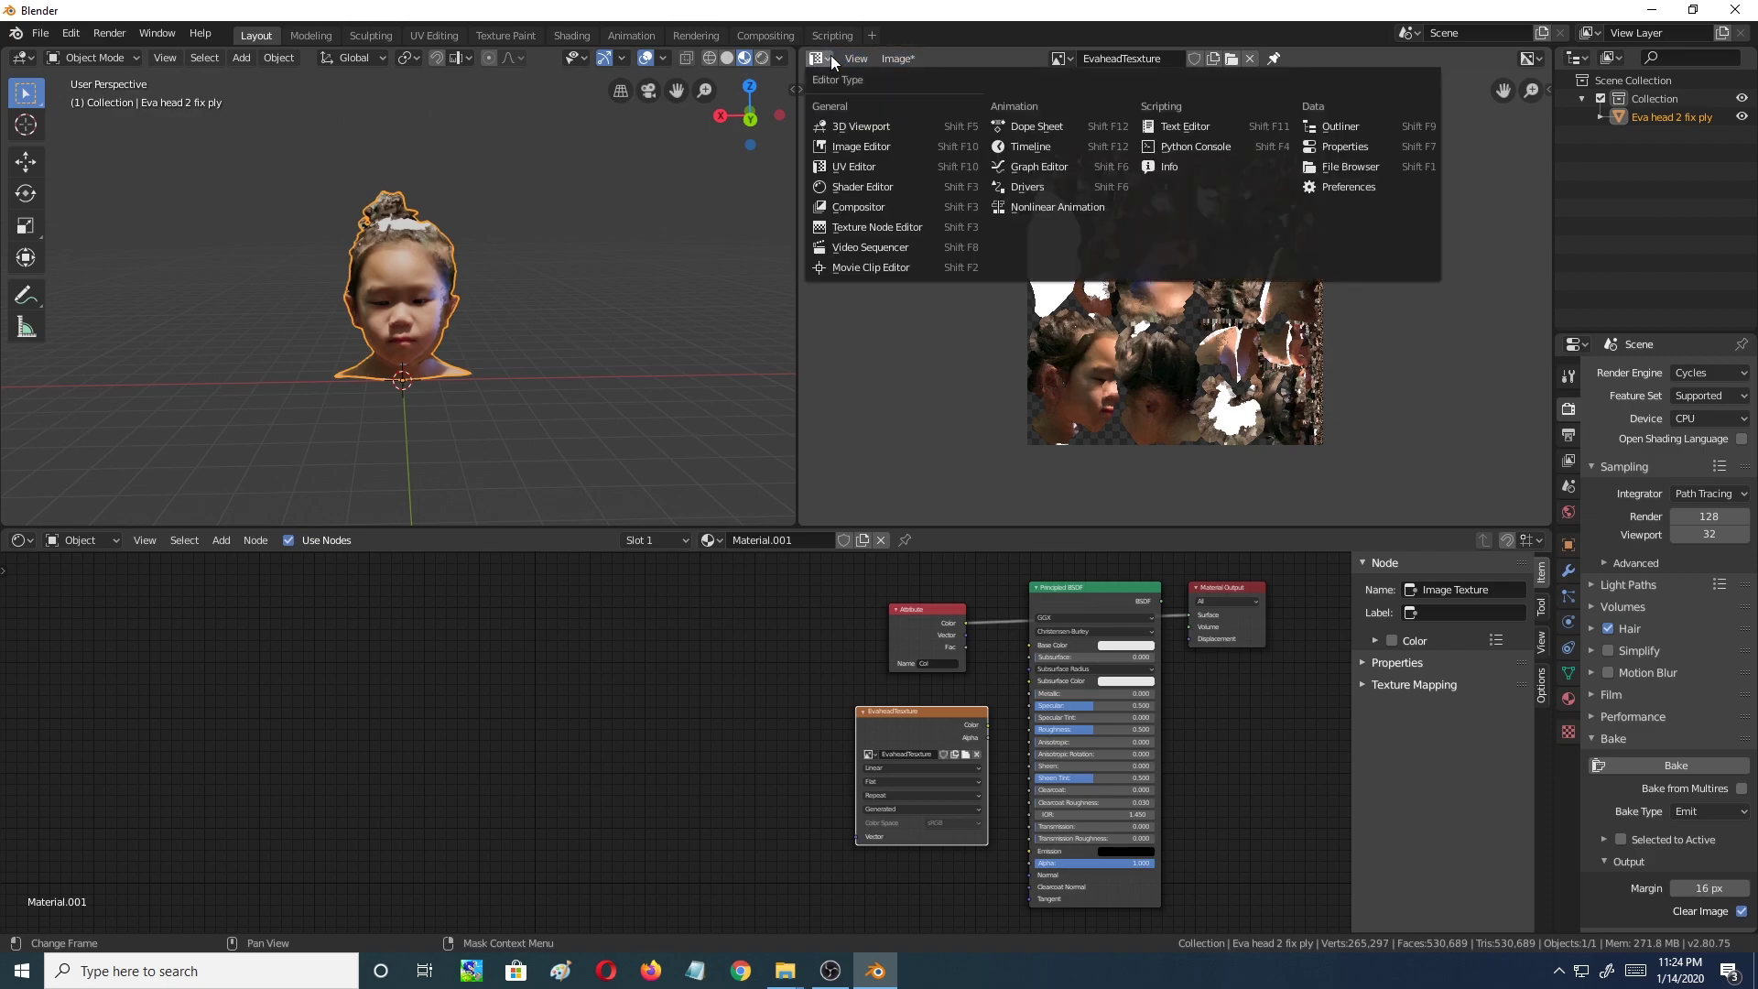
{"action": "left_click", "coordinate": [897, 58]}
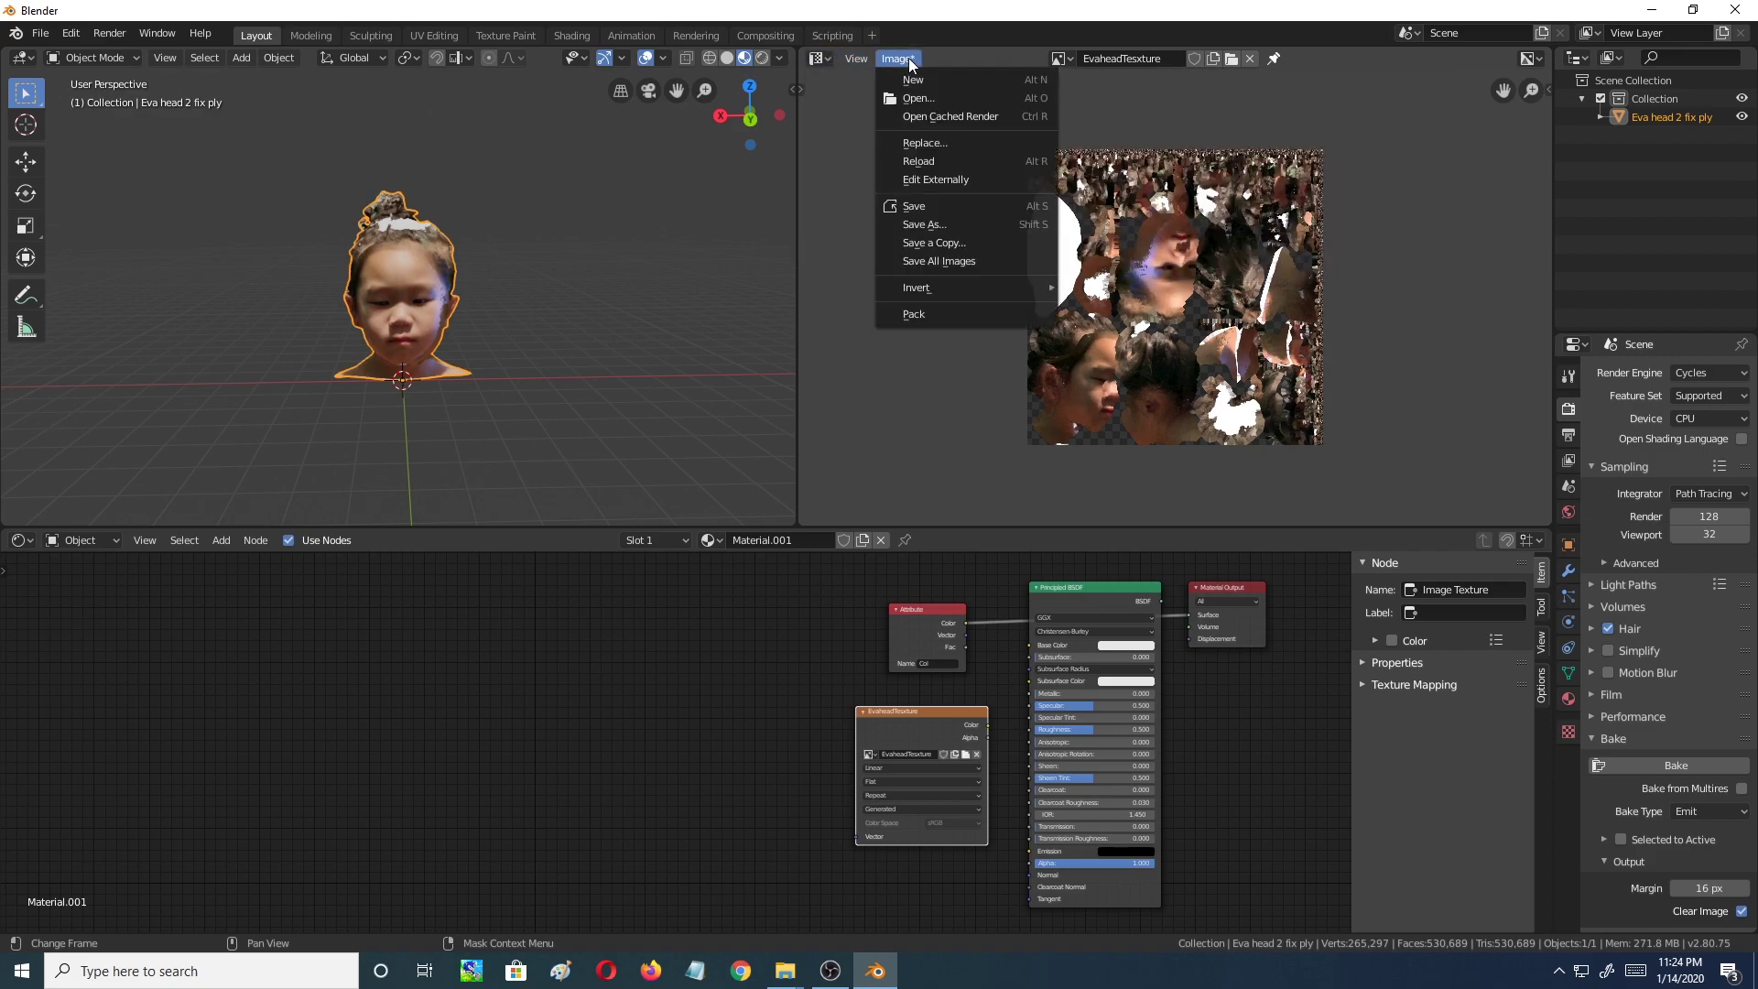
{"action": "left_click", "coordinate": [950, 227]}
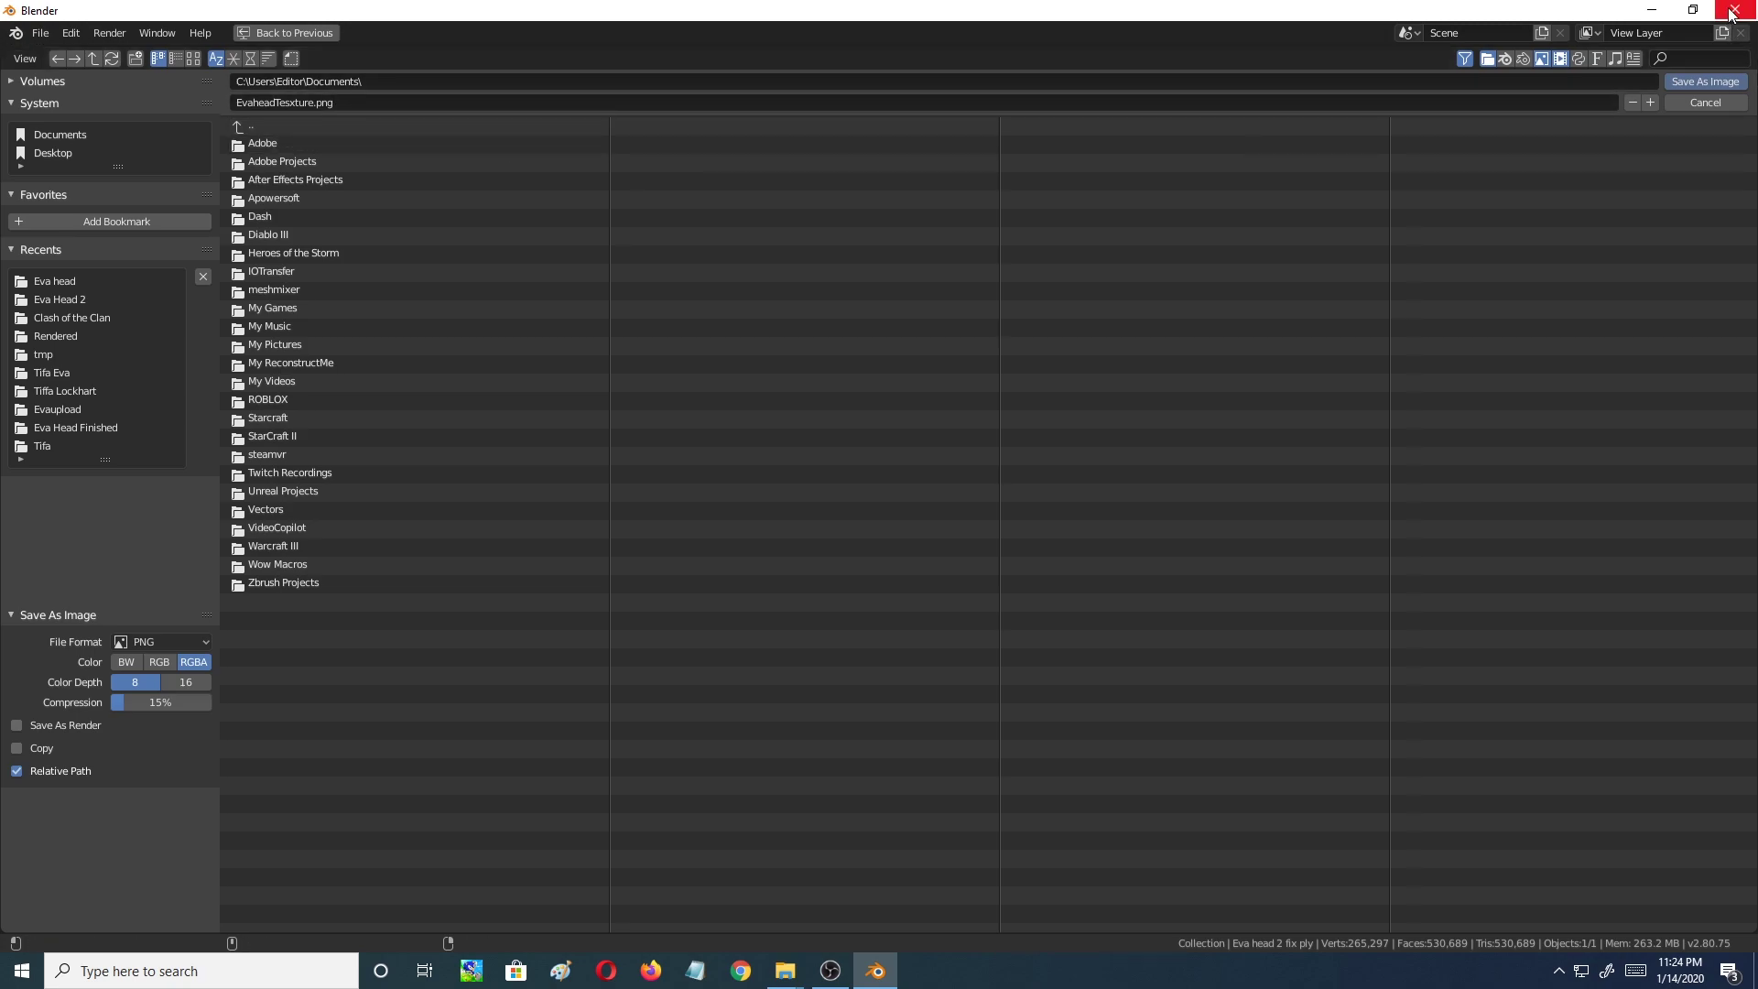
{"action": "left_click", "coordinate": [1705, 102]}
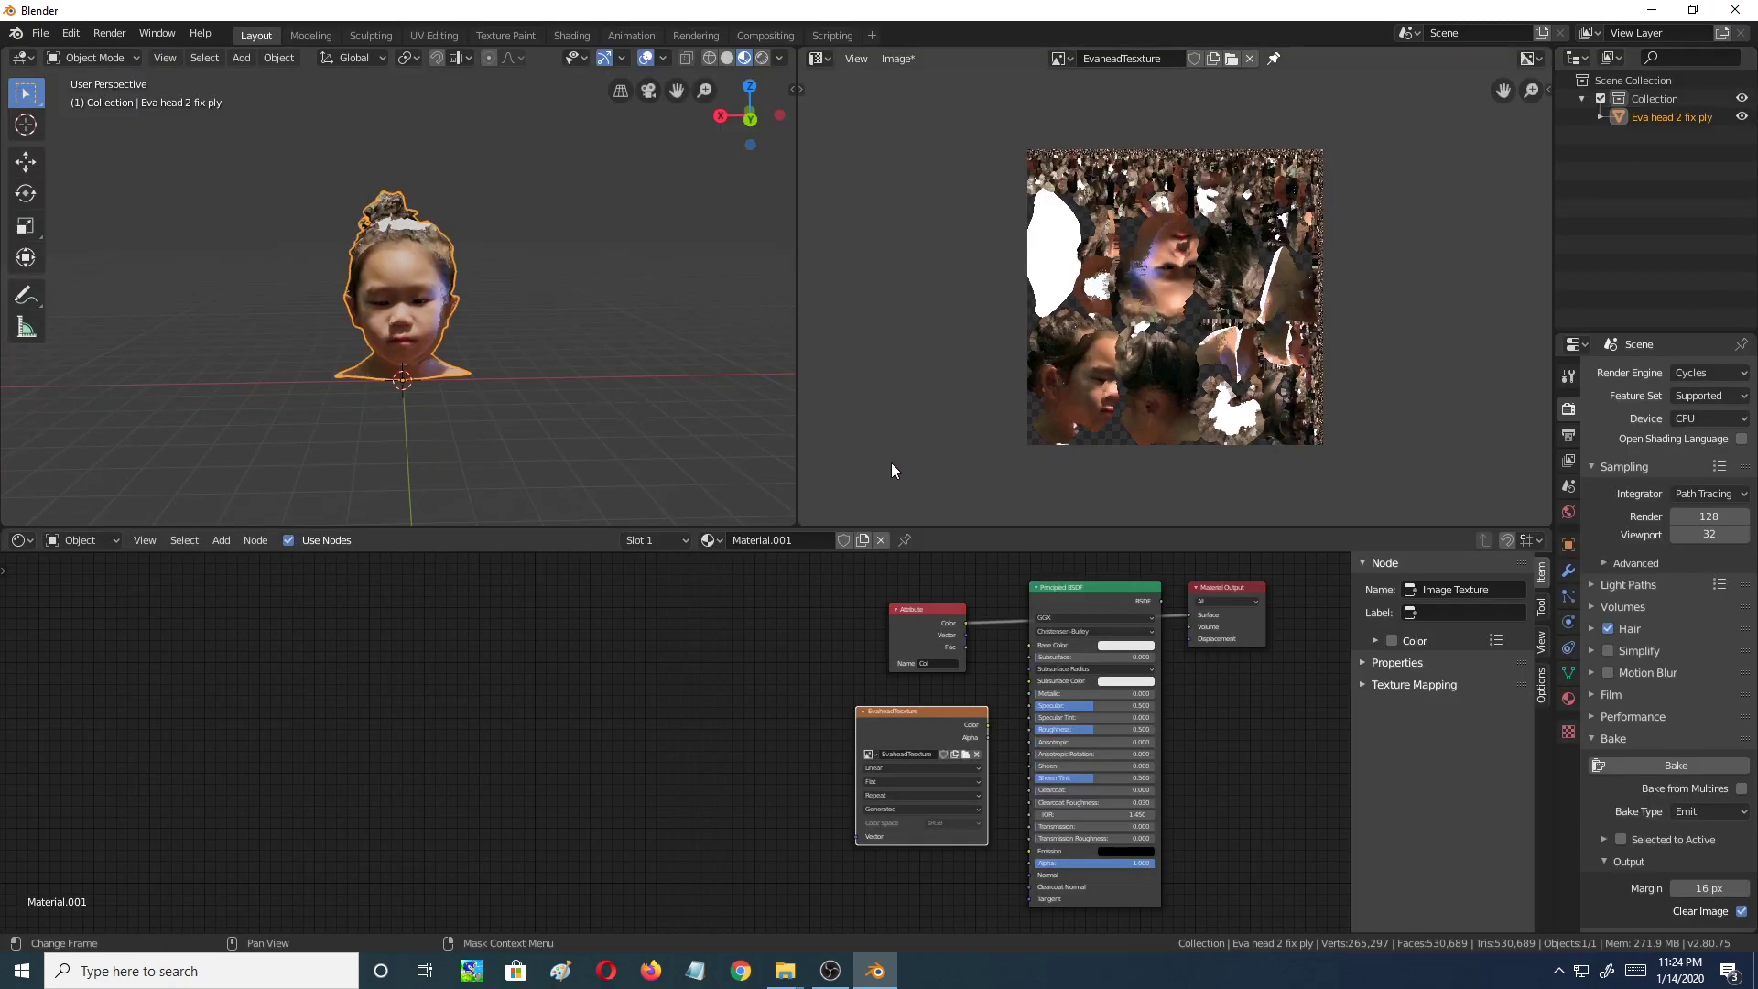
Deselect the head, inspect it from several angles and review the file formats available for exporting it
{"action": "left_click", "coordinate": [257, 186]}
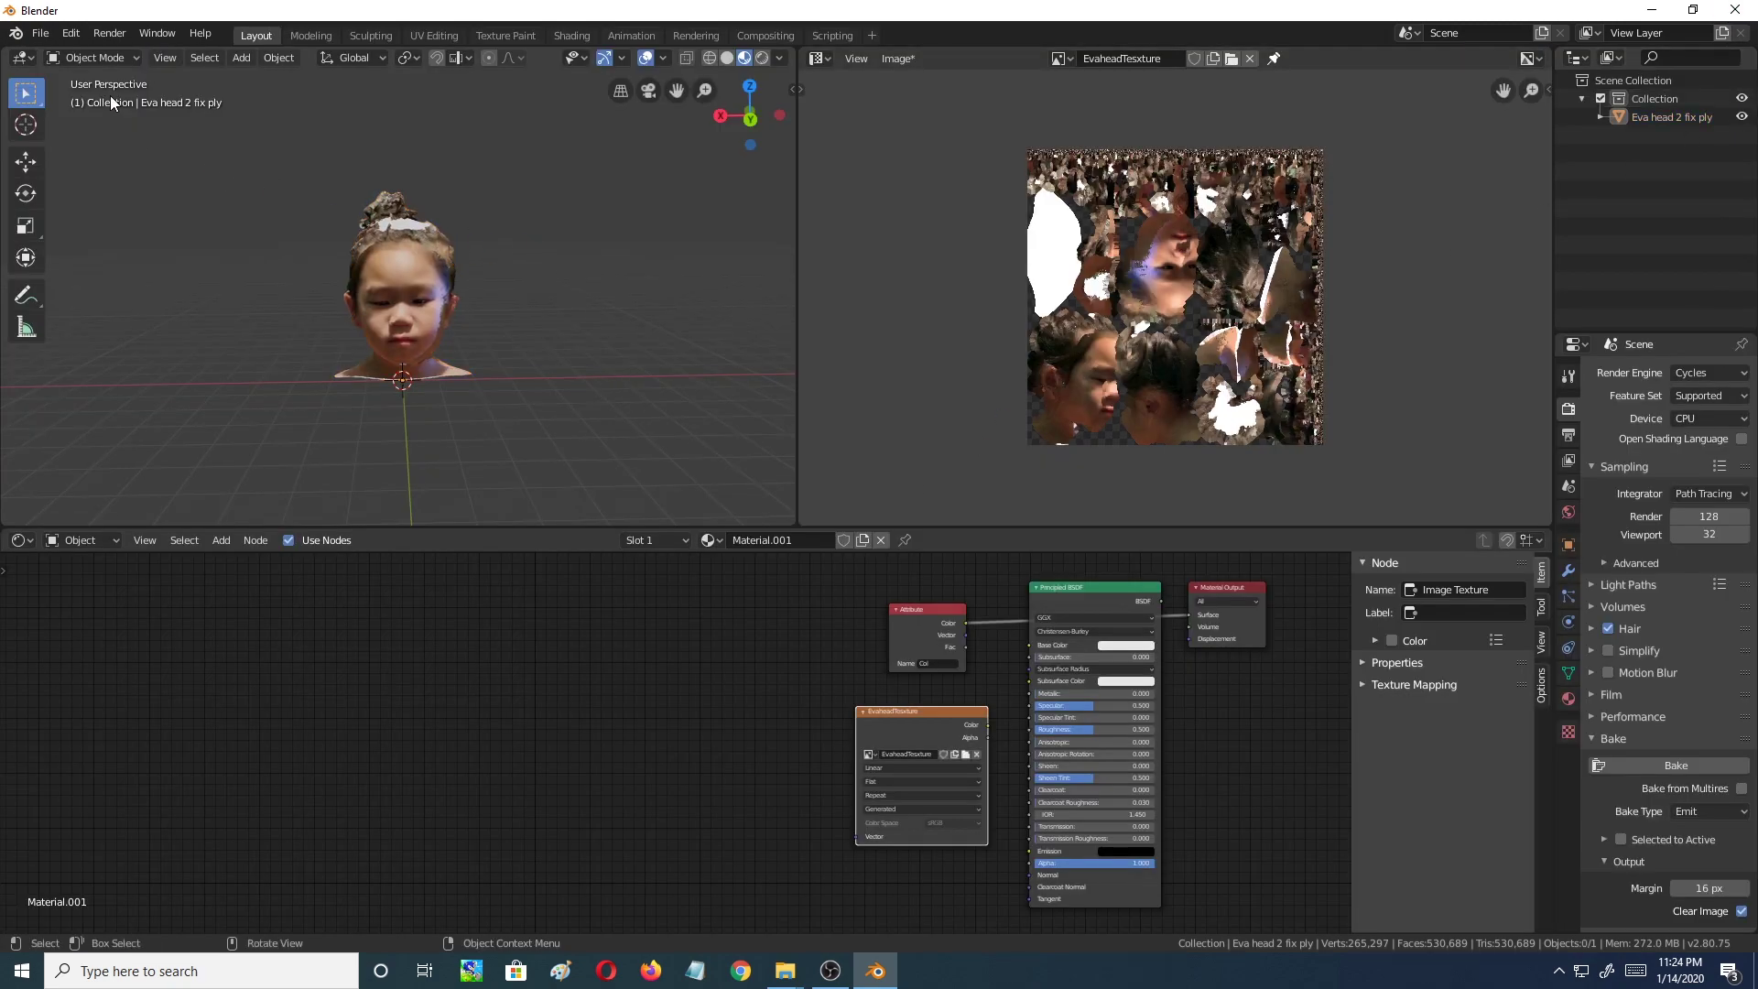
{"action": "left_click", "coordinate": [40, 37]}
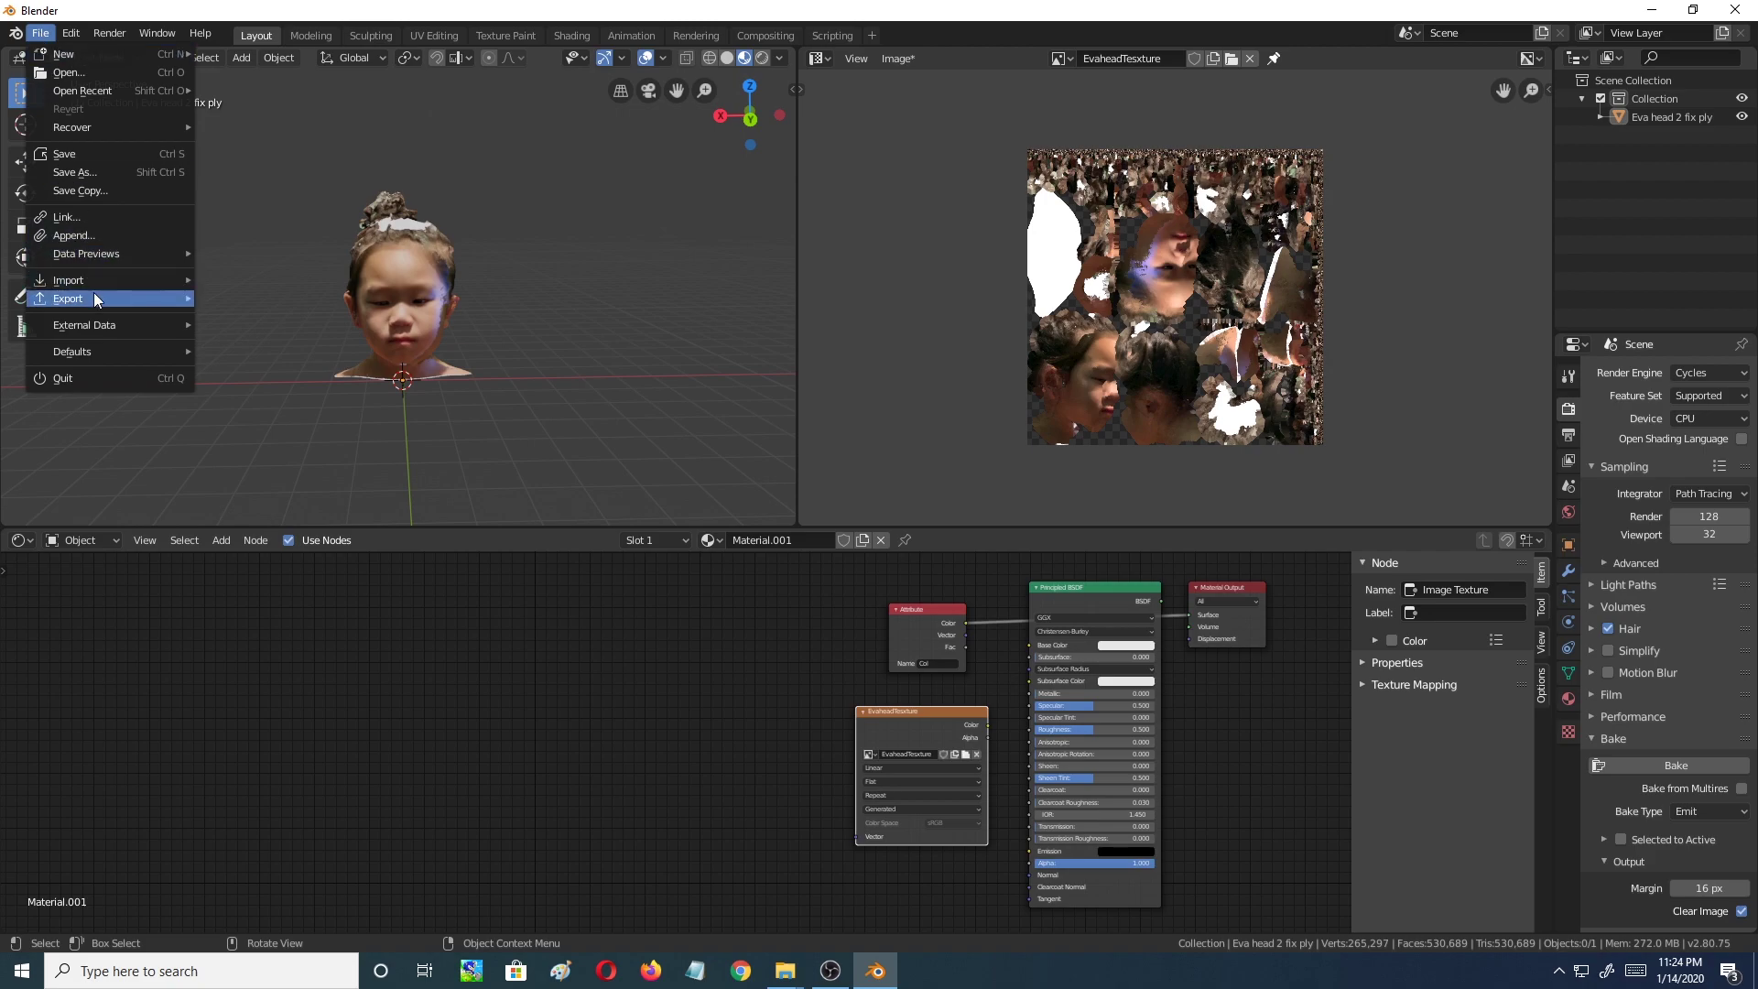
{"action": "mouse_move", "coordinate": [96, 296]}
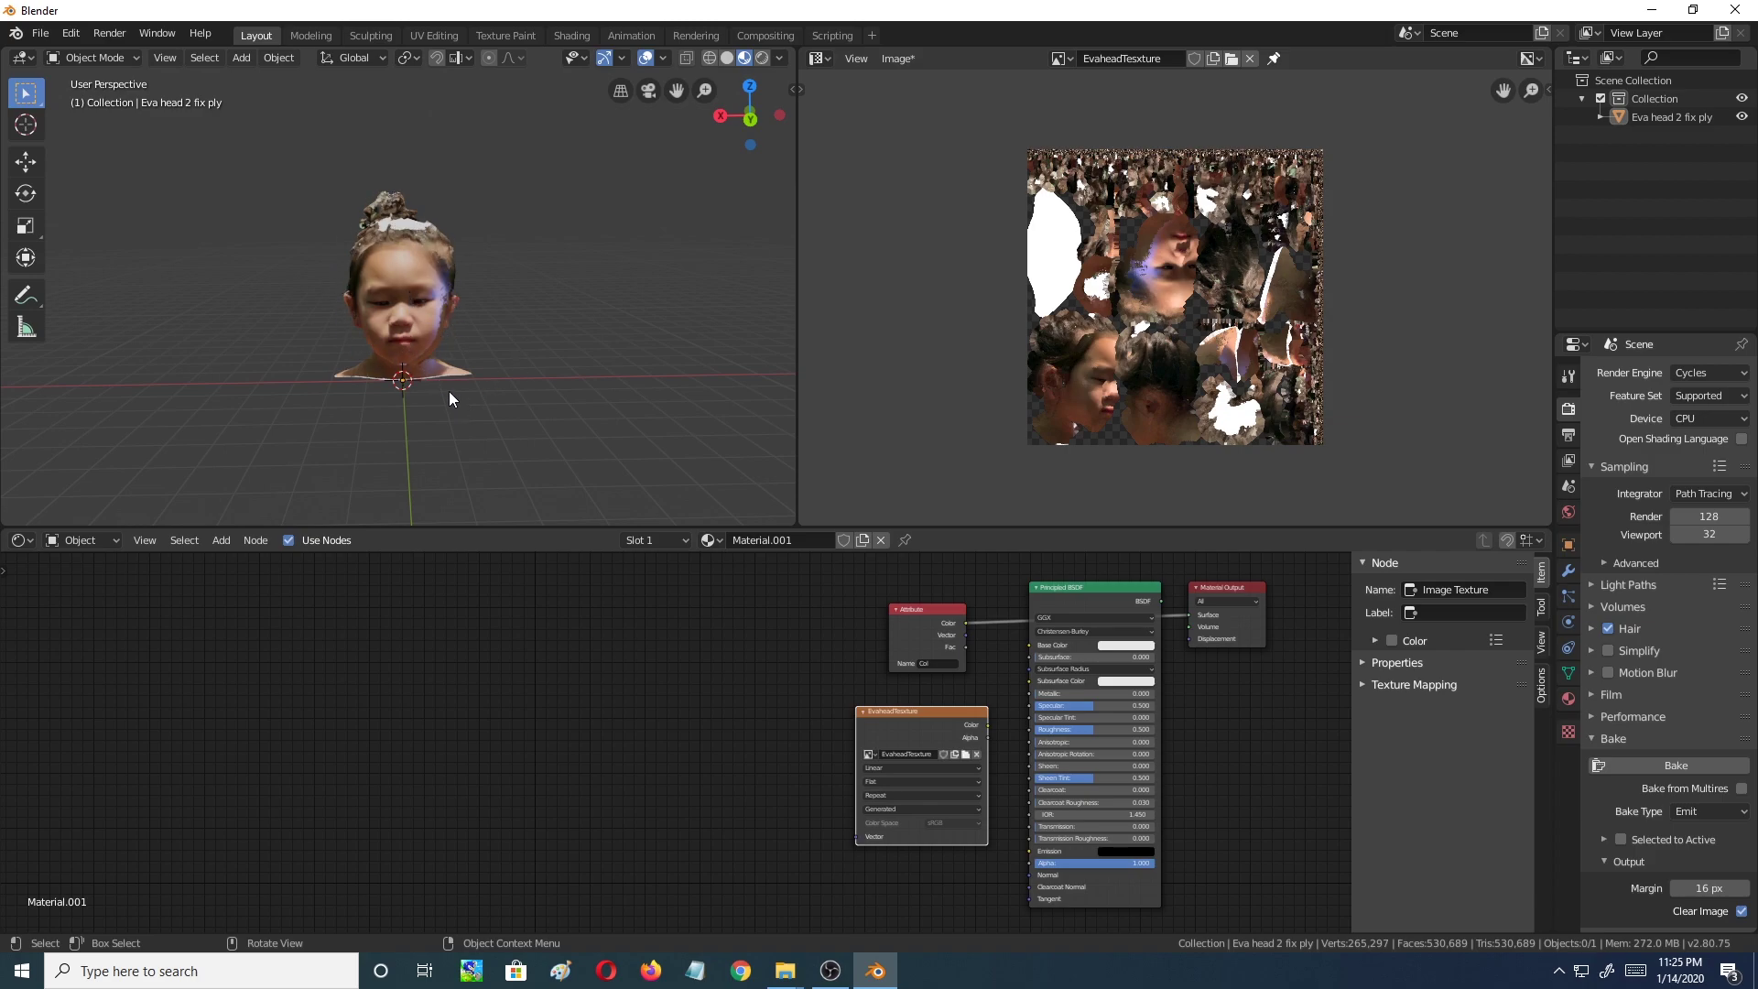
{"action": "middle_click_drag", "start_coordinate": [699, 362], "coordinate": [384, 389]}
{"action": "scroll", "coordinate": [535, 392], "scroll_direction": "up", "scroll_amount": 2}
{"action": "middle_click_drag", "start_coordinate": [214, 432], "coordinate": [540, 348]}
{"action": "left_click", "coordinate": [40, 33]}
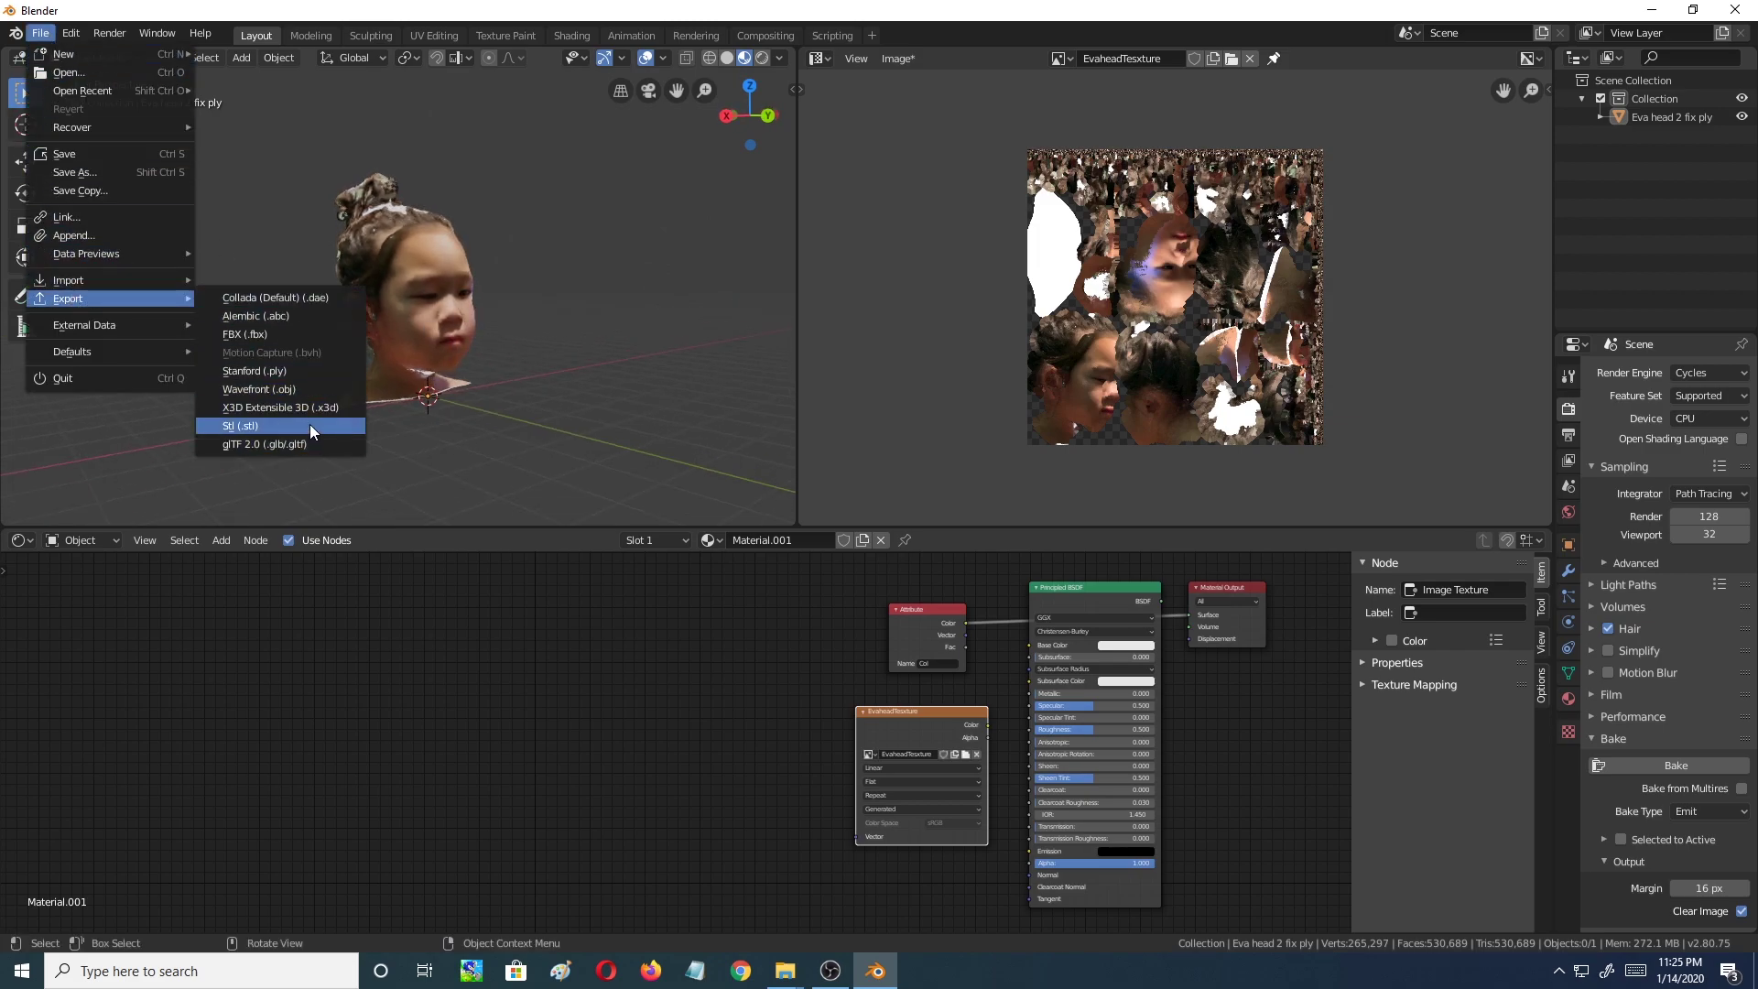
{"action": "middle_click_drag", "start_coordinate": [629, 365], "coordinate": [673, 360]}
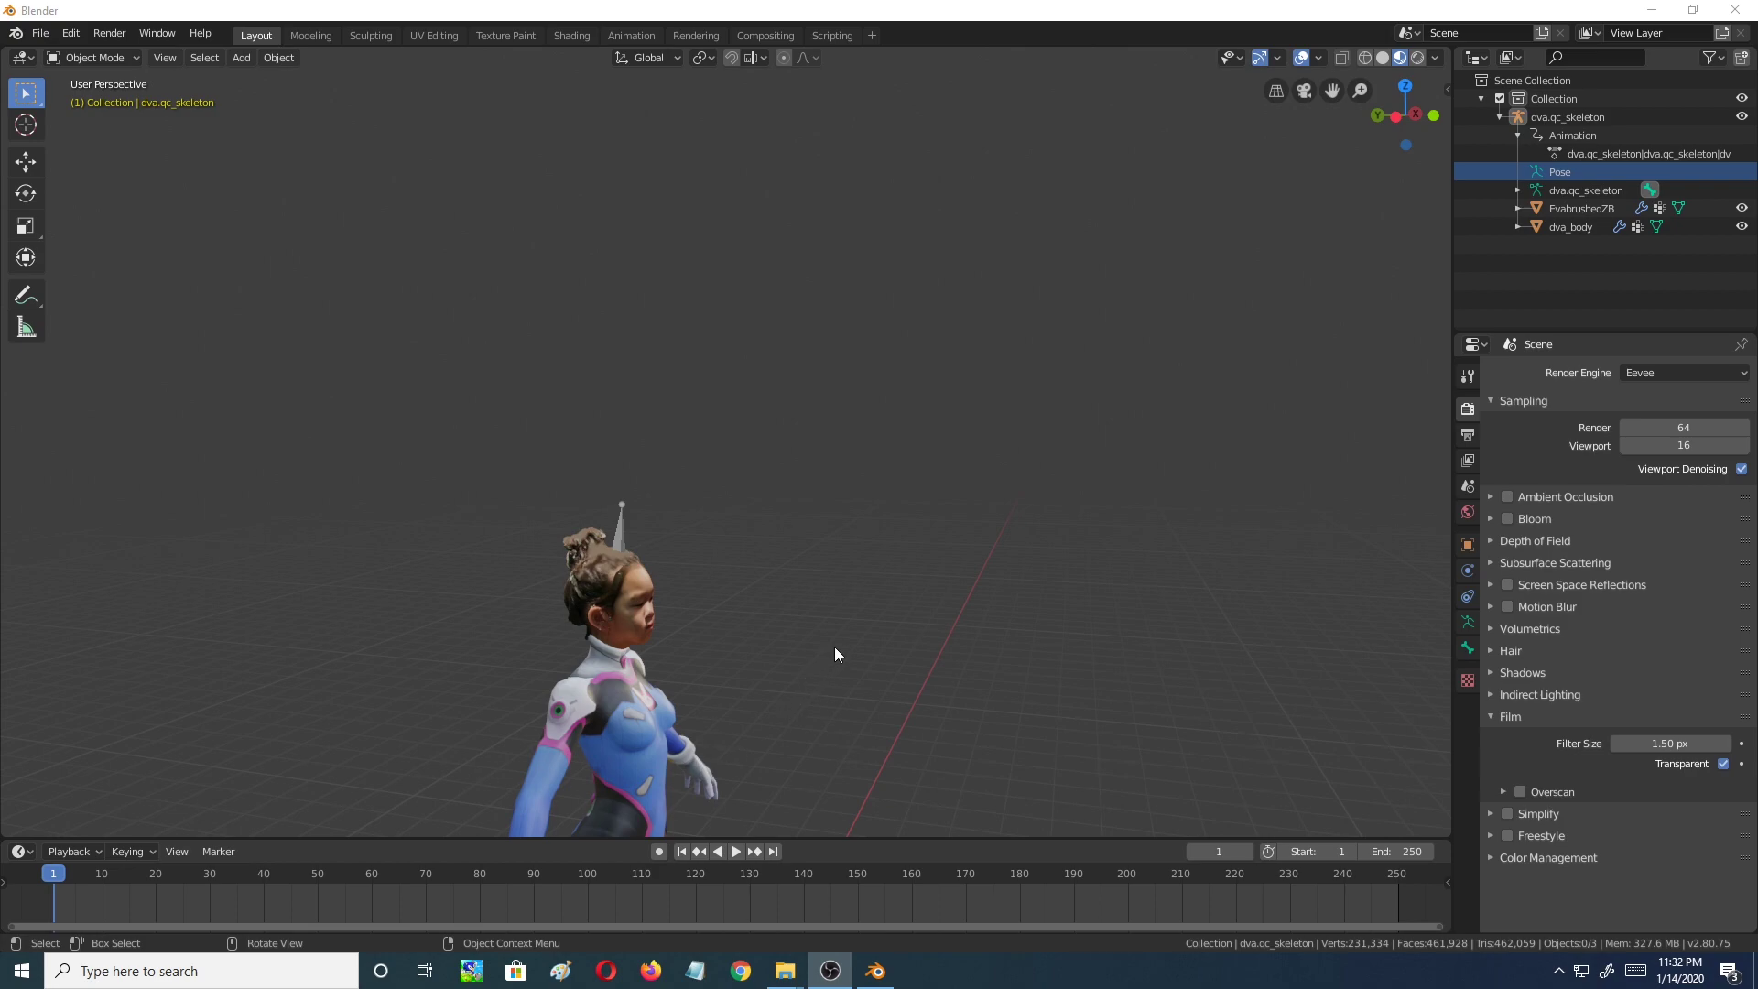
Examine how the scanned head sits on the rigged character's body from the side, above and front
{"action": "middle_click_drag", "start_coordinate": [829, 655], "coordinate": [819, 646]}
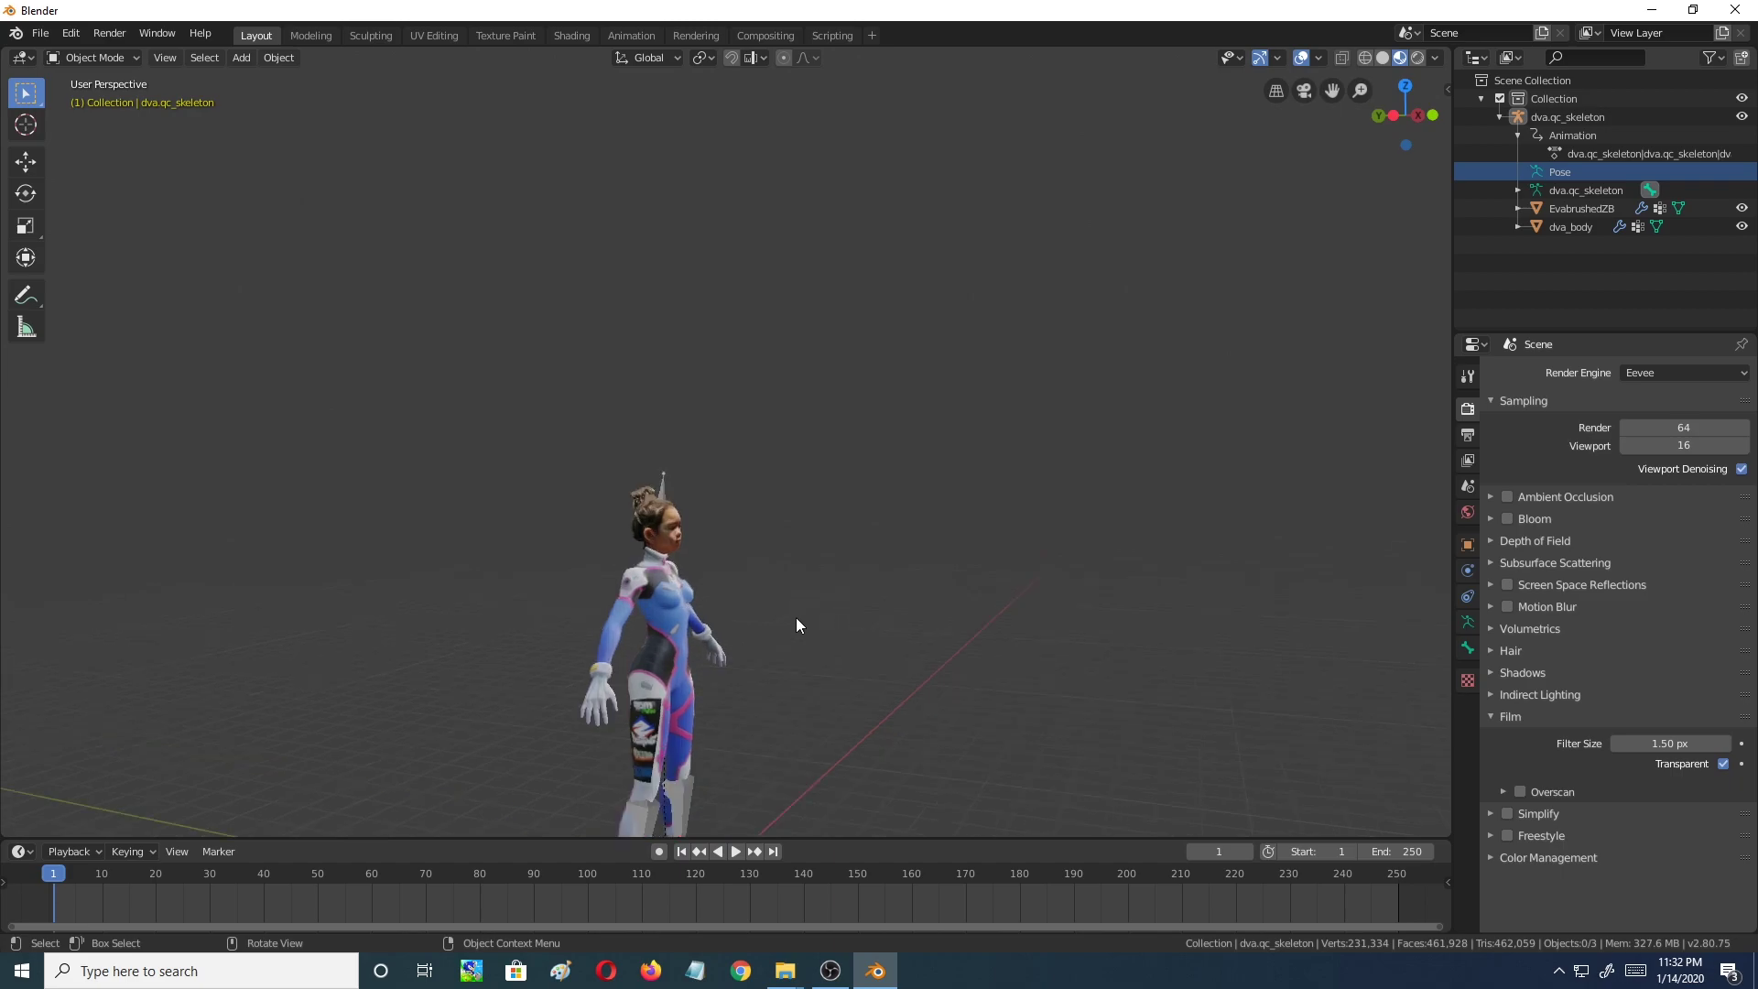
{"action": "scroll", "coordinate": [795, 617], "scroll_direction": "up", "scroll_amount": 3}
{"action": "middle_click_drag", "start_coordinate": [798, 631], "coordinate": [547, 618]}
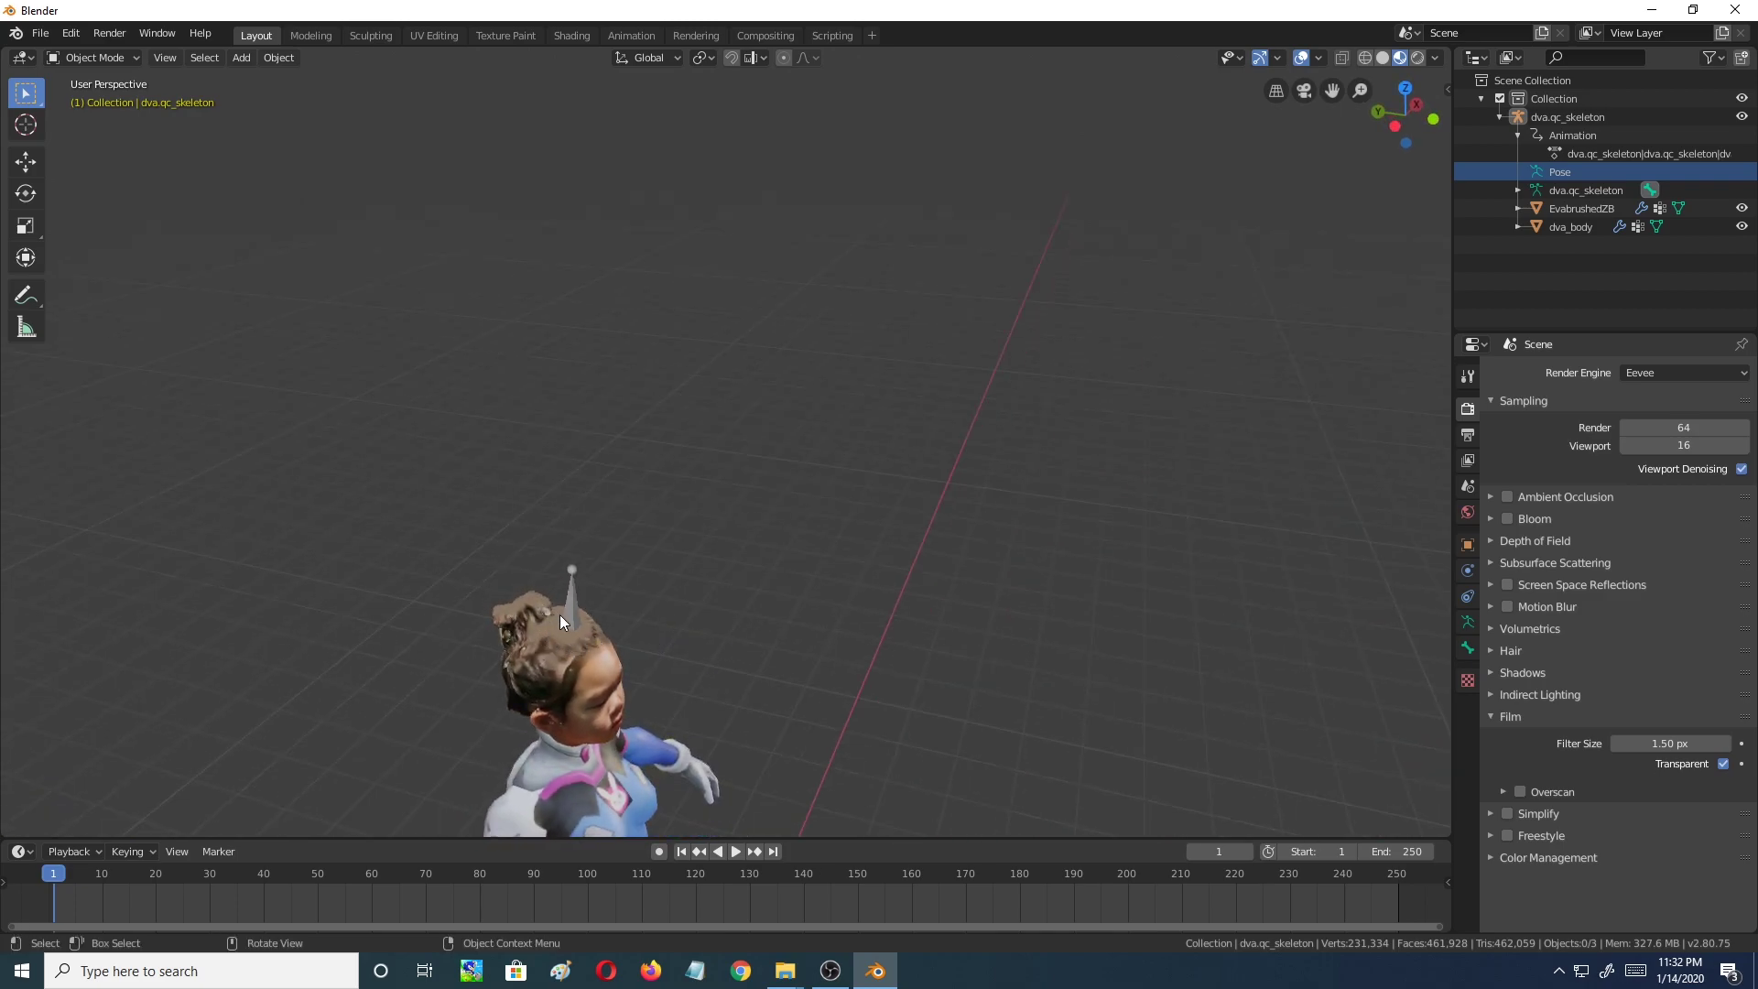
{"action": "middle_click_drag", "start_coordinate": [681, 640], "coordinate": [674, 602]}
{"action": "middle_click_drag", "start_coordinate": [780, 641], "coordinate": [883, 616]}
{"action": "middle_click_drag", "start_coordinate": [621, 655], "coordinate": [651, 604]}
{"action": "middle_click_drag", "start_coordinate": [747, 652], "coordinate": [553, 550]}
{"action": "scroll", "coordinate": [550, 535], "scroll_direction": "up", "scroll_amount": 3}
{"action": "scroll", "coordinate": [550, 541], "scroll_direction": "up", "scroll_amount": 2}
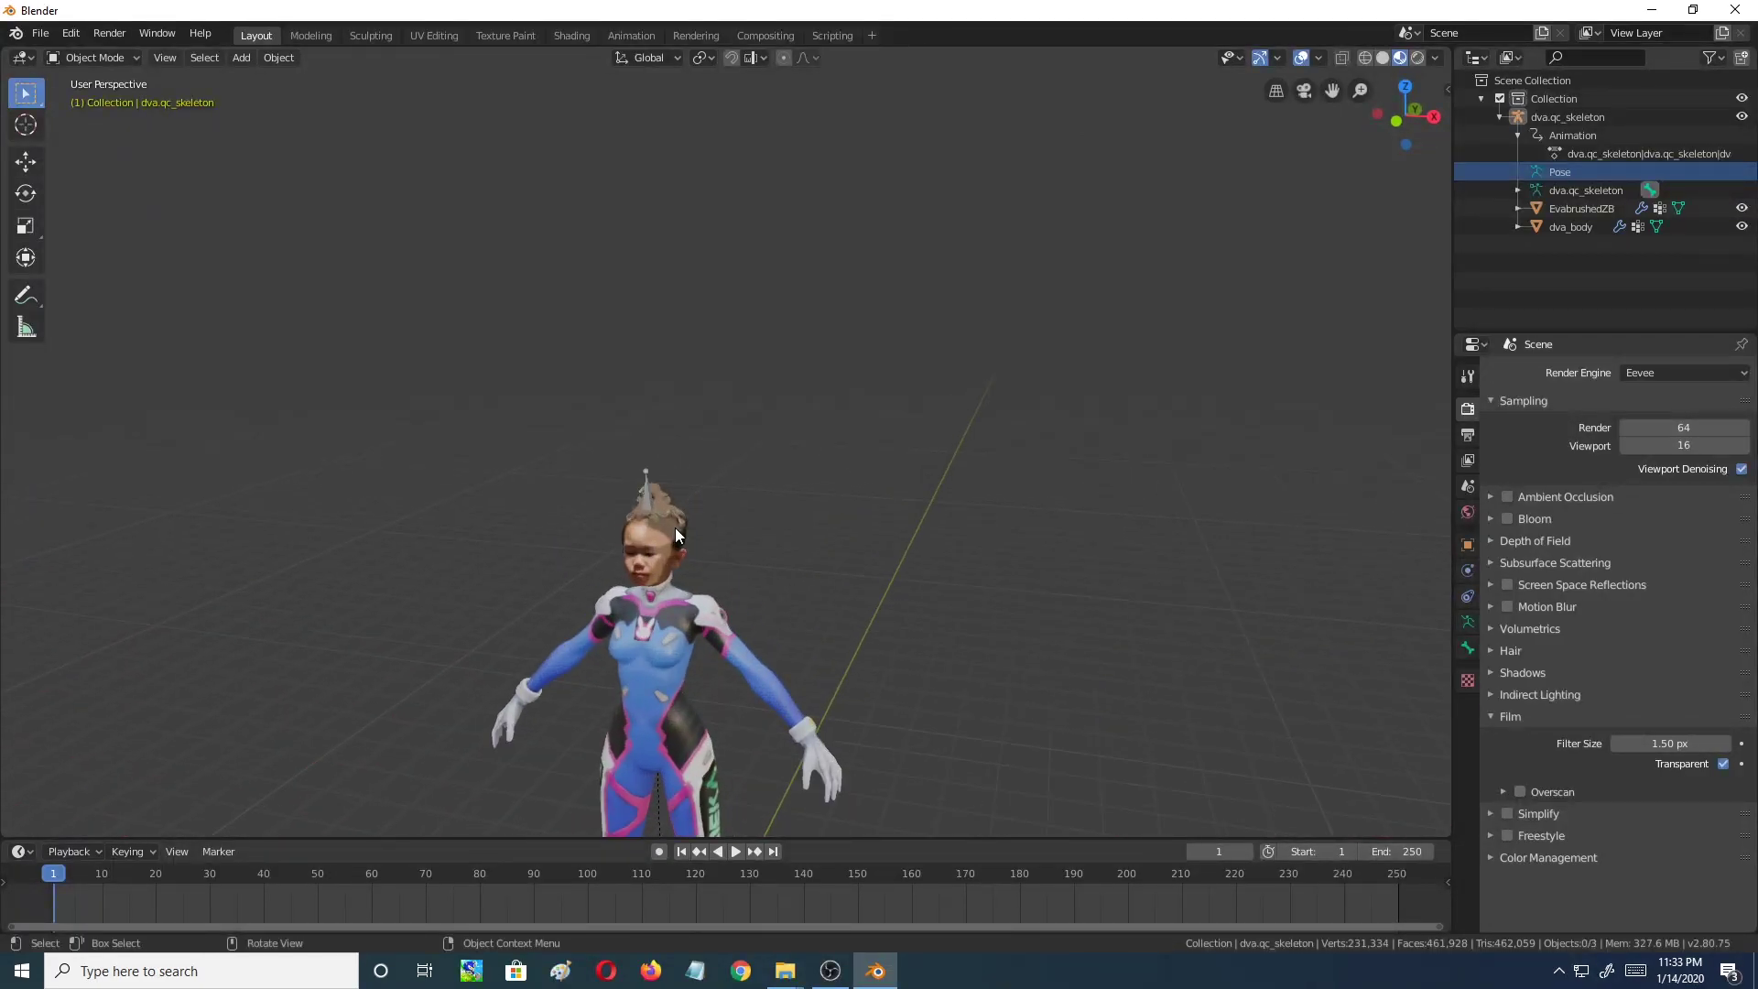
Bring the whole character into view and select its dva.qc_skeleton armature by the bone above the head
{"action": "left_click", "coordinate": [647, 498]}
{"action": "middle_click_drag", "start_coordinate": [827, 544], "coordinate": [886, 536]}
{"action": "scroll", "coordinate": [861, 535], "scroll_direction": "down", "scroll_amount": 3}
{"action": "left_click", "coordinate": [886, 538]}
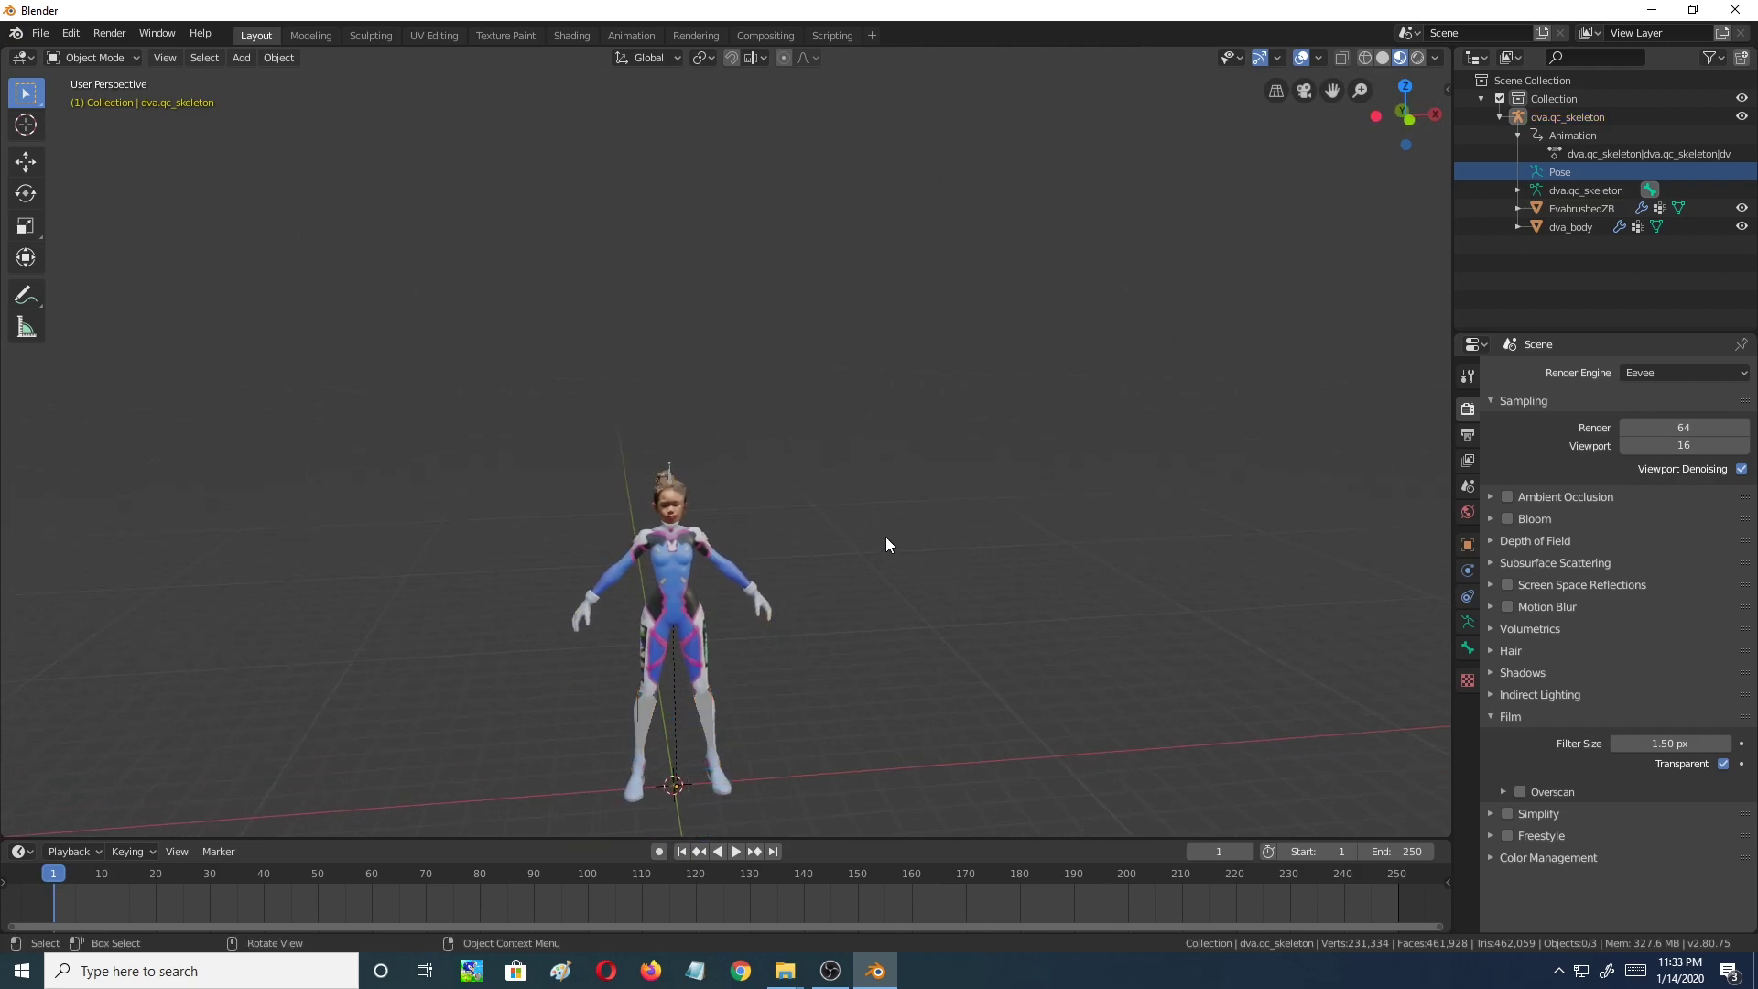
{"action": "middle_click_drag", "start_coordinate": [975, 586], "coordinate": [910, 588]}
{"action": "scroll", "coordinate": [958, 578], "scroll_direction": "up", "scroll_amount": 1}
{"action": "scroll", "coordinate": [976, 586], "scroll_direction": "down", "scroll_amount": 3}
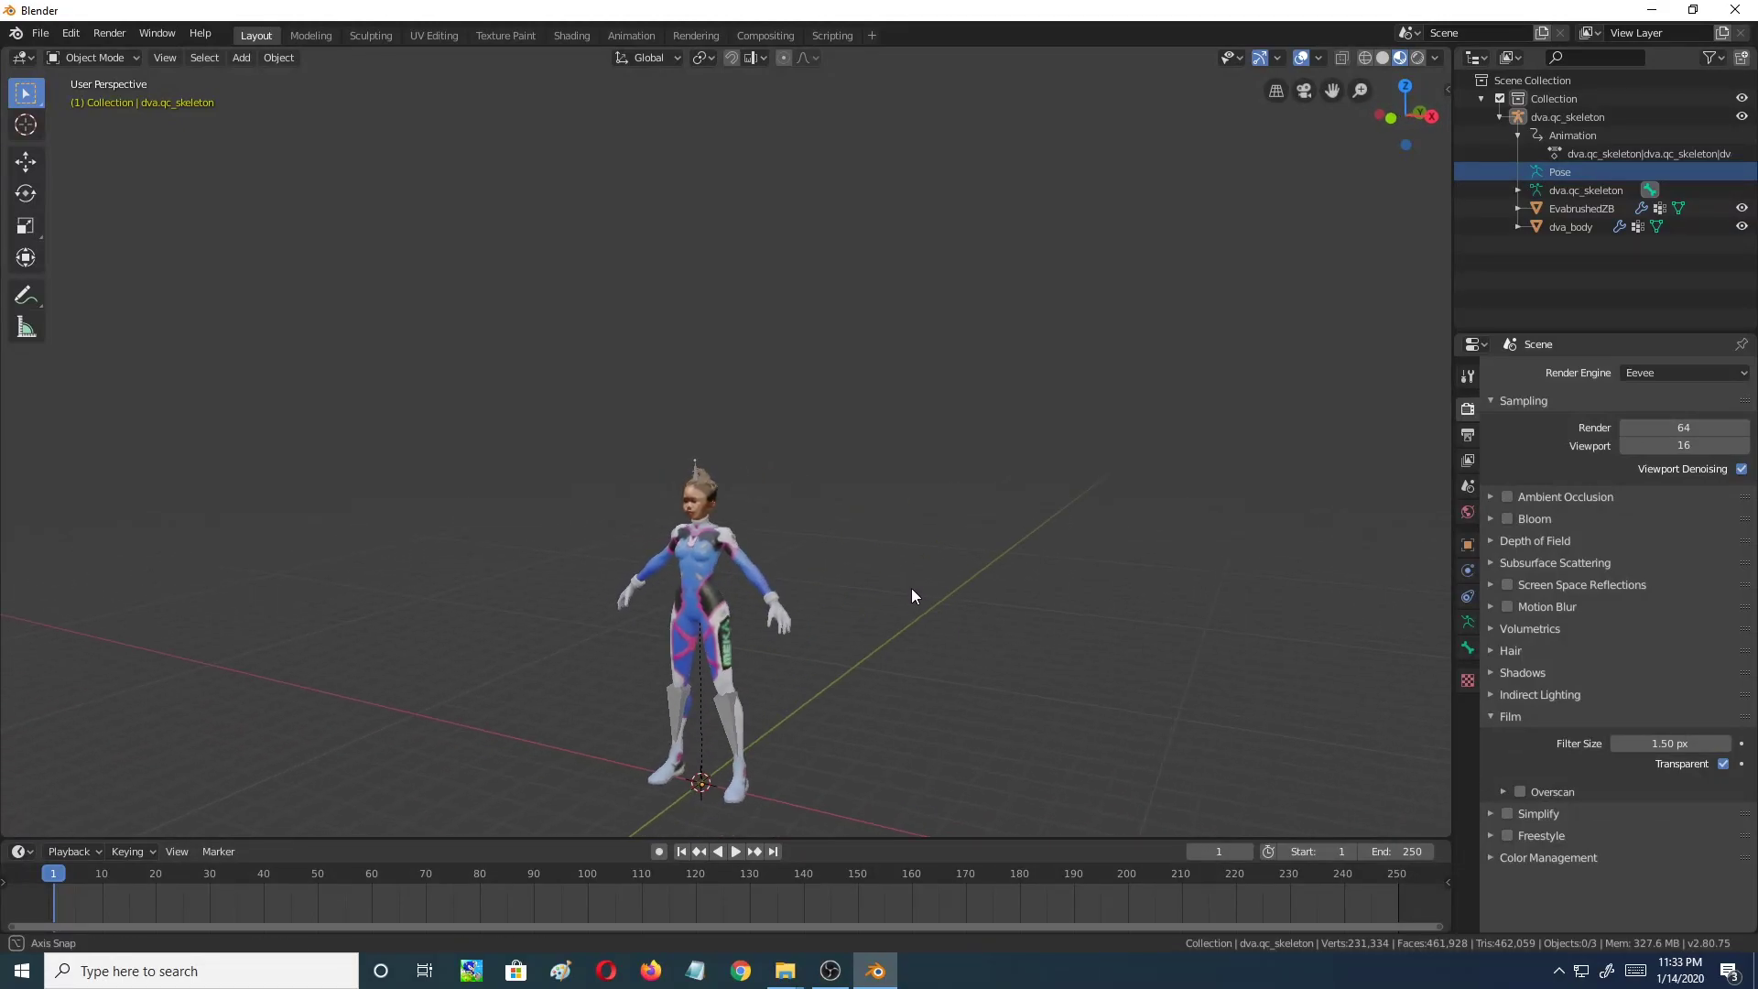
{"action": "left_click", "coordinate": [695, 470]}
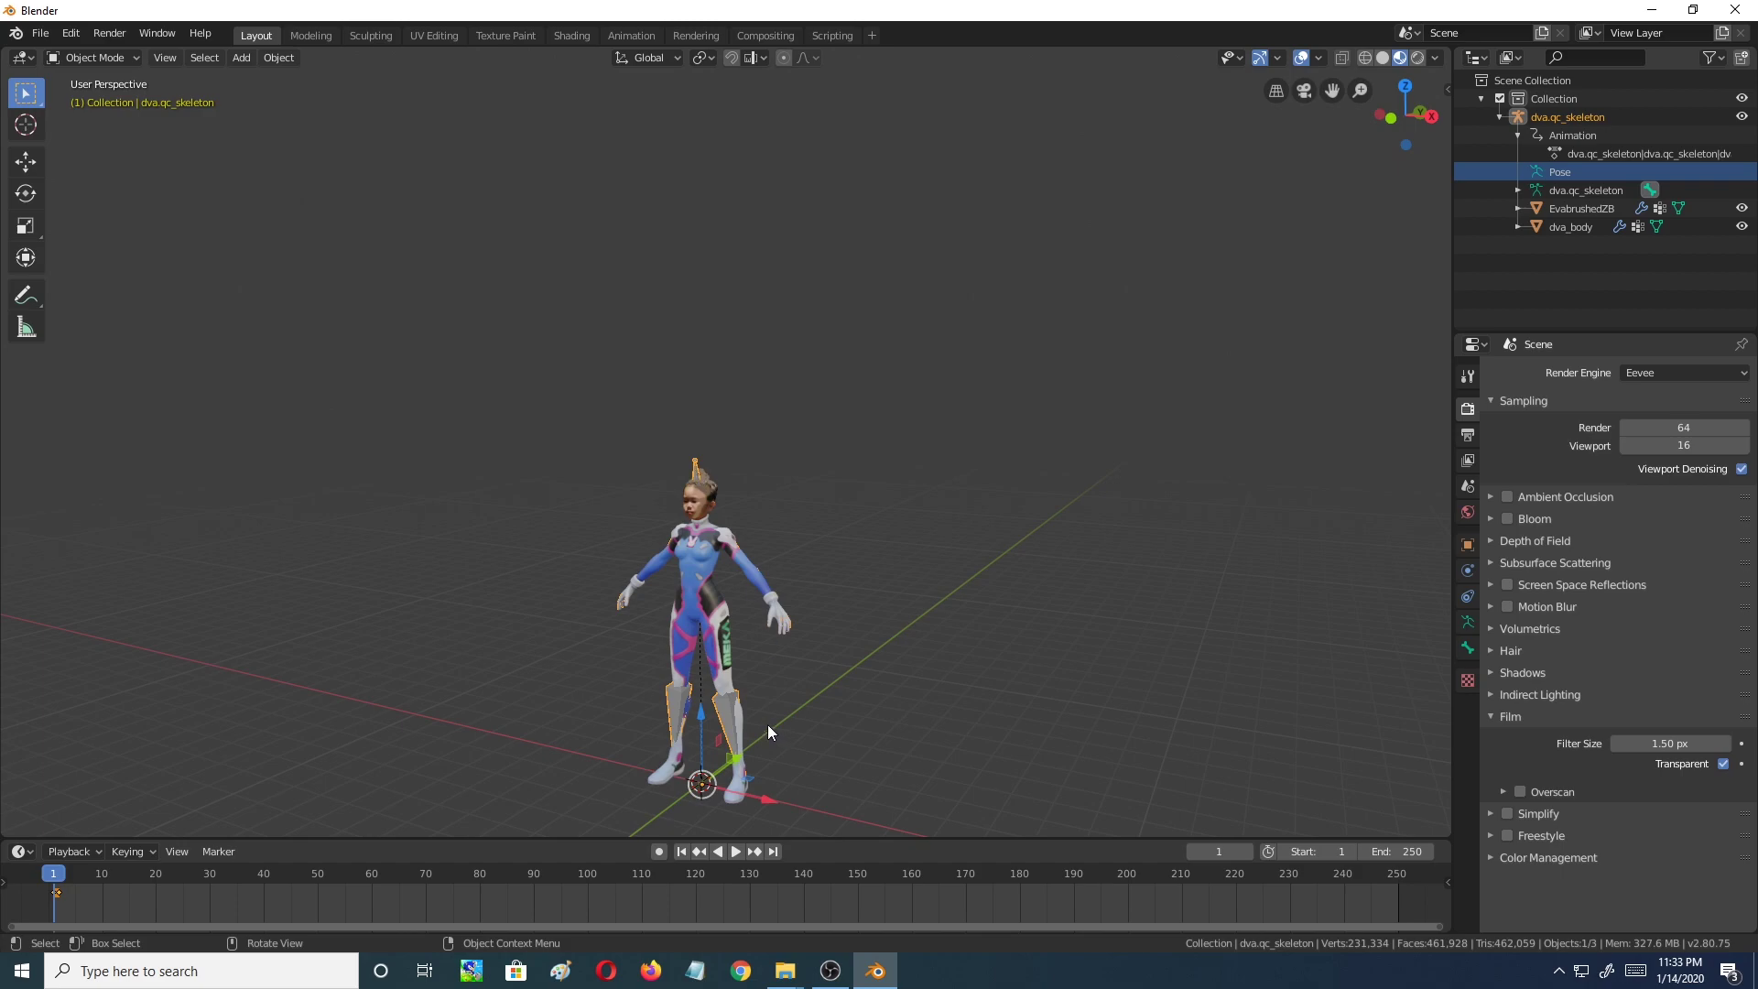
Inspect the finished character all around, both at full-body distance and close up on the head and neck
{"action": "middle_click_drag", "start_coordinate": [842, 671], "coordinate": [921, 674]}
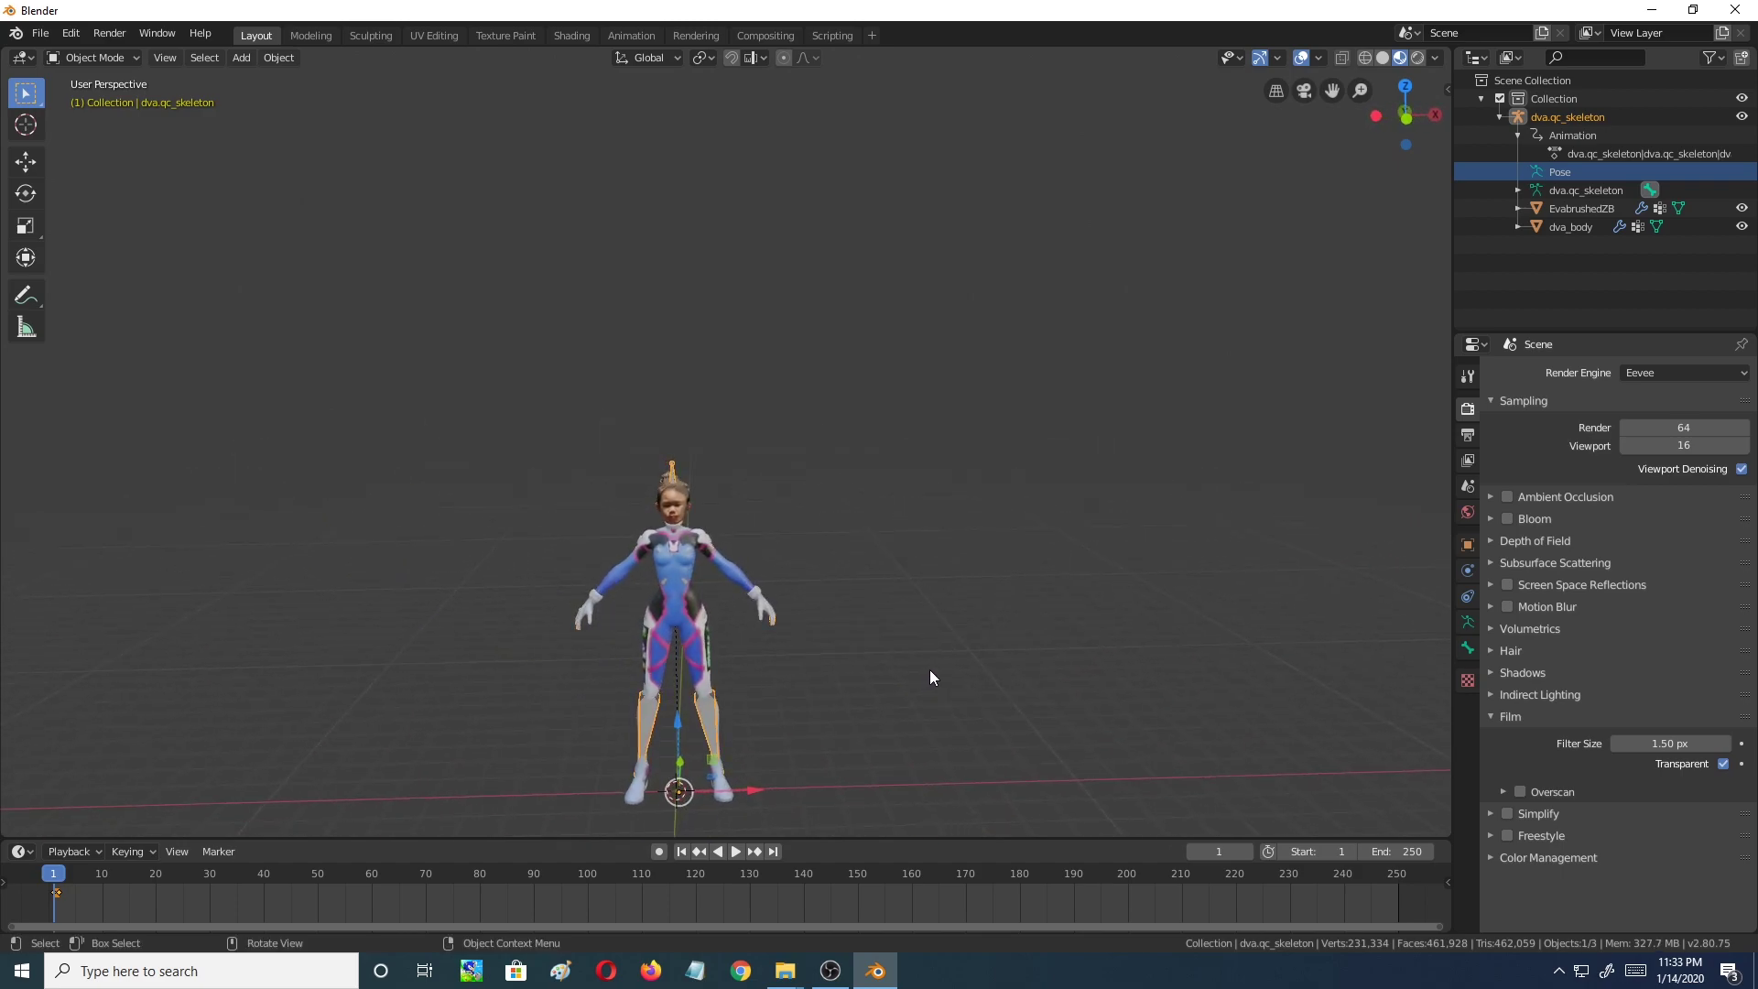
{"action": "scroll", "coordinate": [822, 646], "scroll_direction": "up", "scroll_amount": 6}
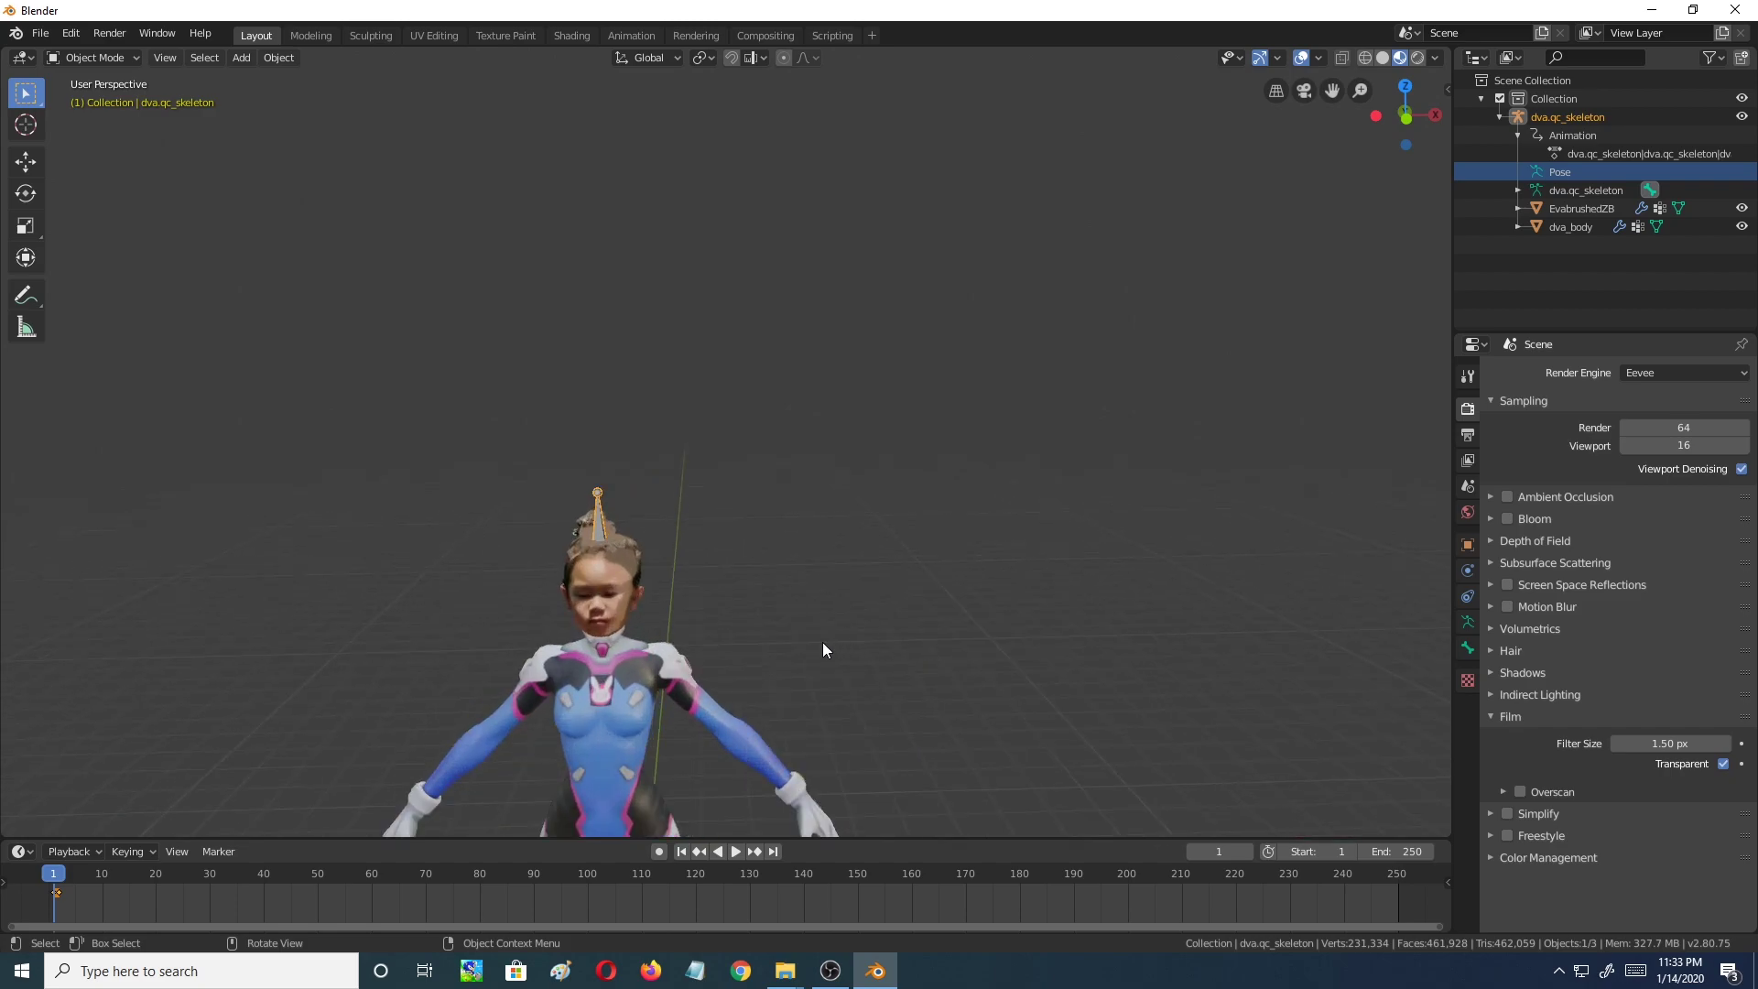
{"action": "middle_click_drag", "start_coordinate": [821, 644], "coordinate": [345, 616]}
{"action": "middle_click_drag", "start_coordinate": [217, 624], "coordinate": [833, 520]}
{"action": "scroll", "coordinate": [938, 524], "scroll_direction": "up", "scroll_amount": 5}
{"action": "scroll", "coordinate": [1166, 531], "scroll_direction": "down", "scroll_amount": 5}
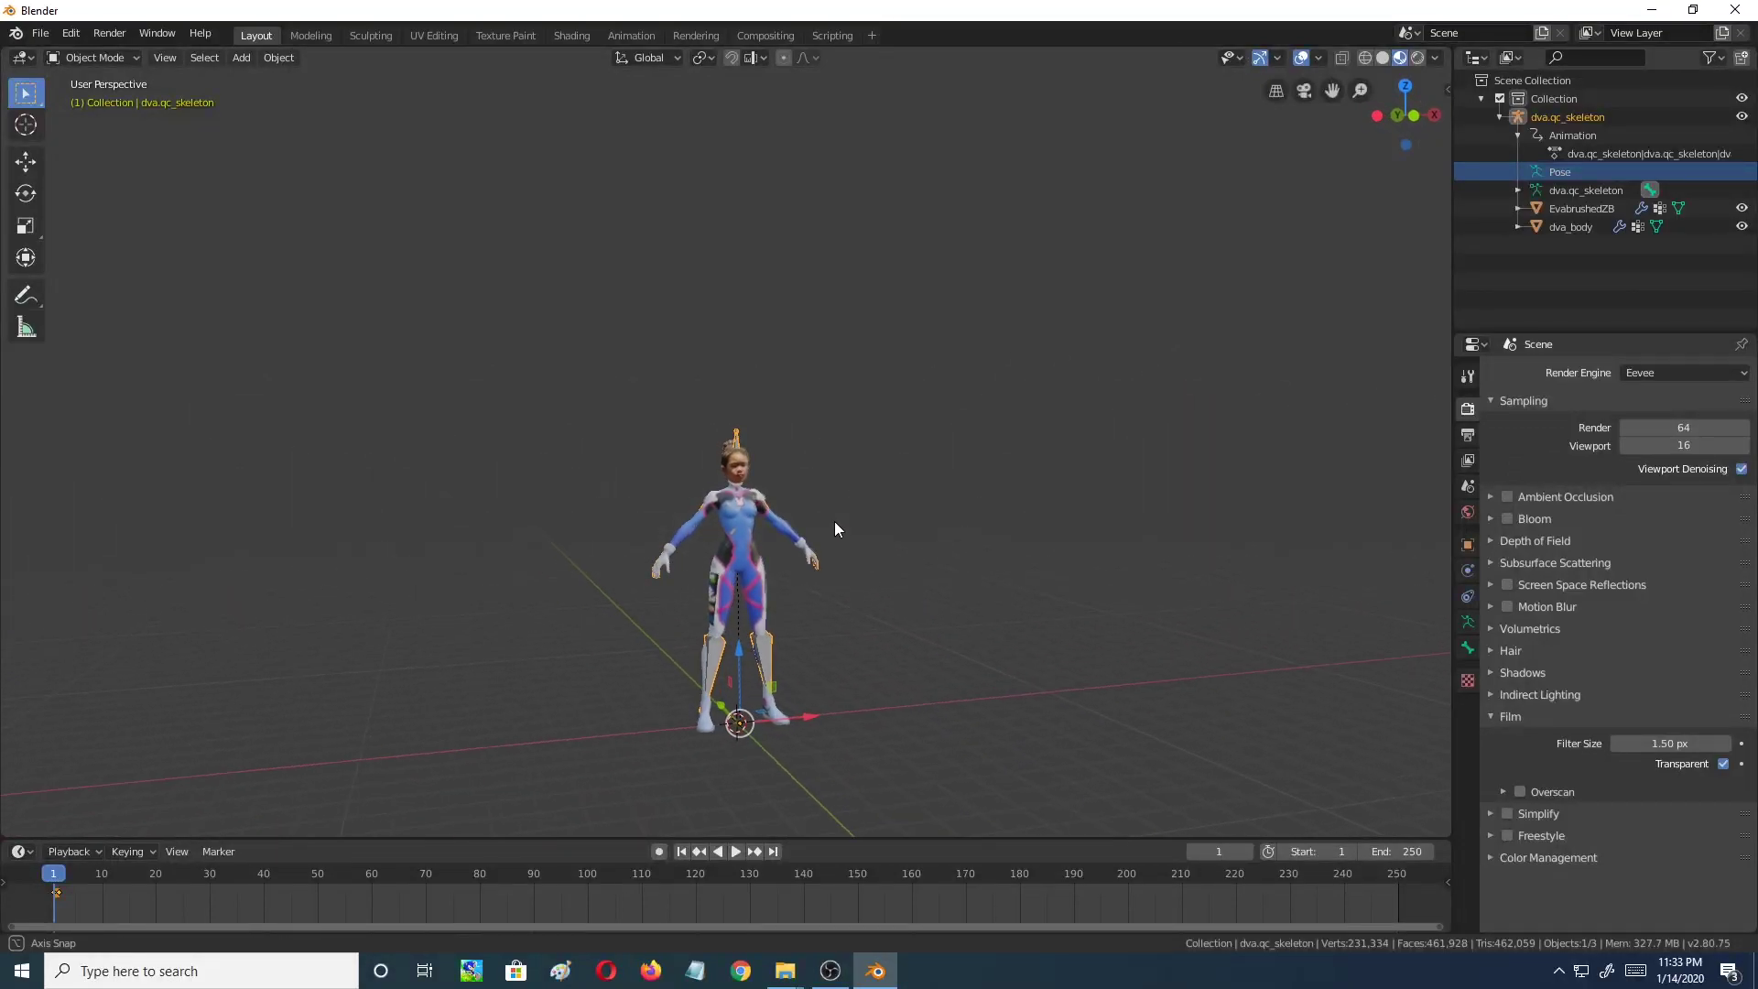
{"action": "middle_click_drag", "start_coordinate": [1006, 542], "coordinate": [245, 548]}
{"action": "scroll", "coordinate": [899, 523], "scroll_direction": "up", "scroll_amount": 4}
{"action": "scroll", "coordinate": [906, 531], "scroll_direction": "up", "scroll_amount": 2}
{"action": "middle_click_drag", "start_coordinate": [917, 542], "coordinate": [1176, 626]}
{"action": "scroll", "coordinate": [1067, 620], "scroll_direction": "down", "scroll_amount": 2}
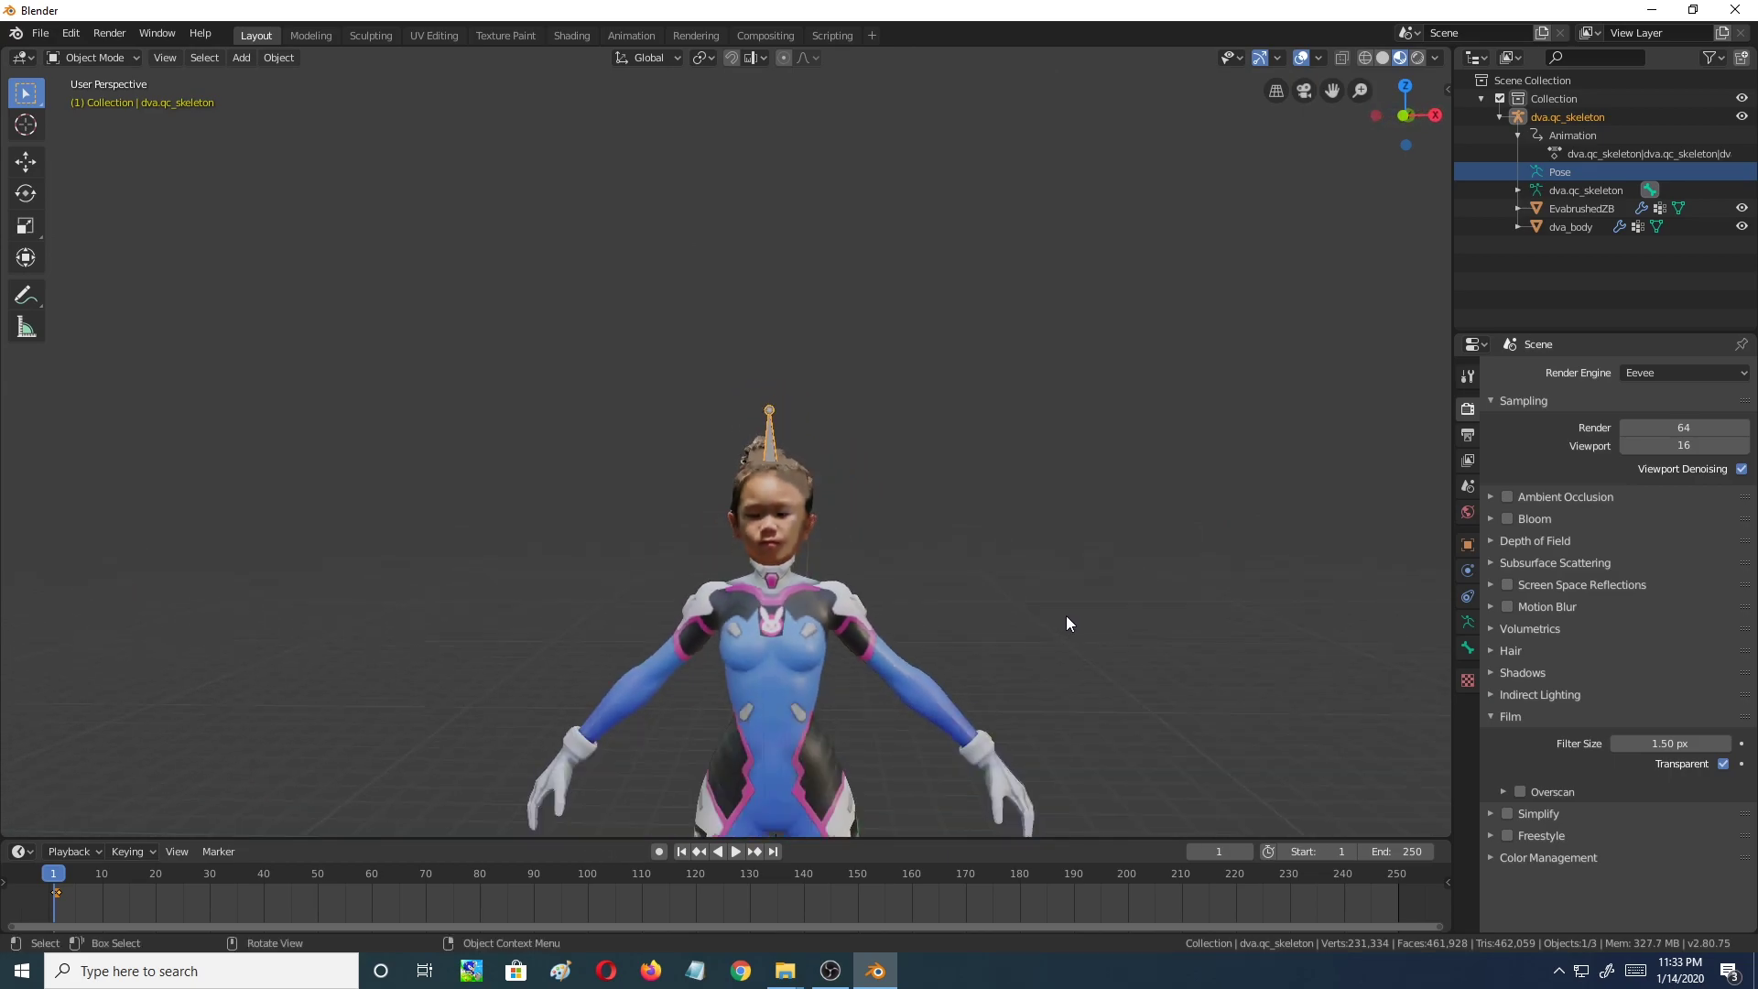
{"action": "middle_click_drag", "start_coordinate": [974, 636], "coordinate": [1304, 621]}
{"action": "scroll", "coordinate": [1300, 616], "scroll_direction": "down", "scroll_amount": 4}
{"action": "middle_click_drag", "start_coordinate": [1140, 577], "coordinate": [1053, 522]}
{"action": "scroll", "coordinate": [1129, 605], "scroll_direction": "up", "scroll_amount": 3}
{"action": "scroll", "coordinate": [1039, 540], "scroll_direction": "up", "scroll_amount": 5}
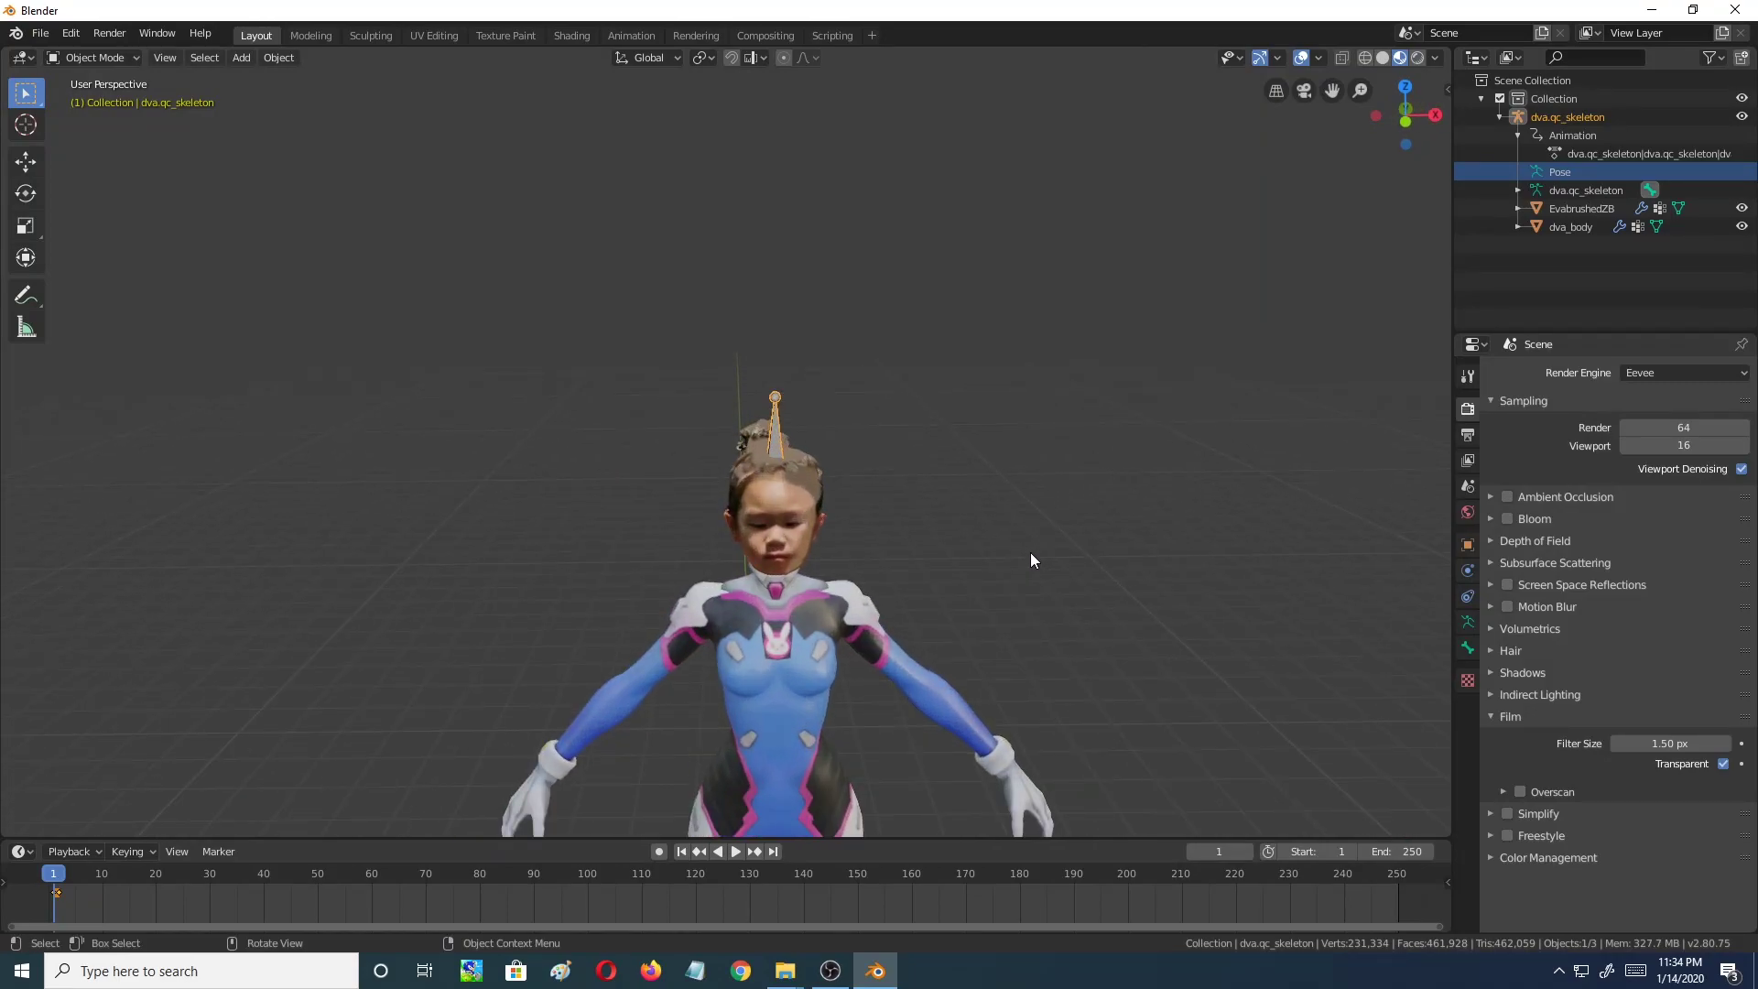